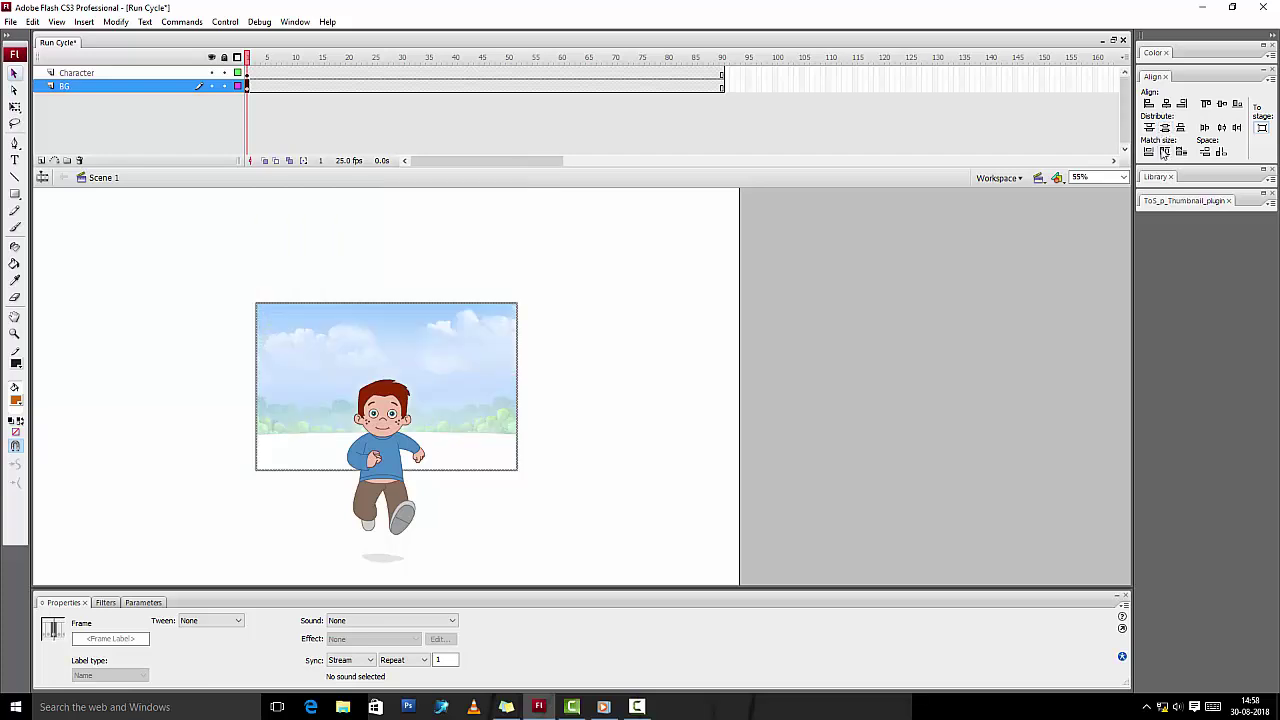
# Match the background image's size to the stage
pyautogui.click(1162, 152)
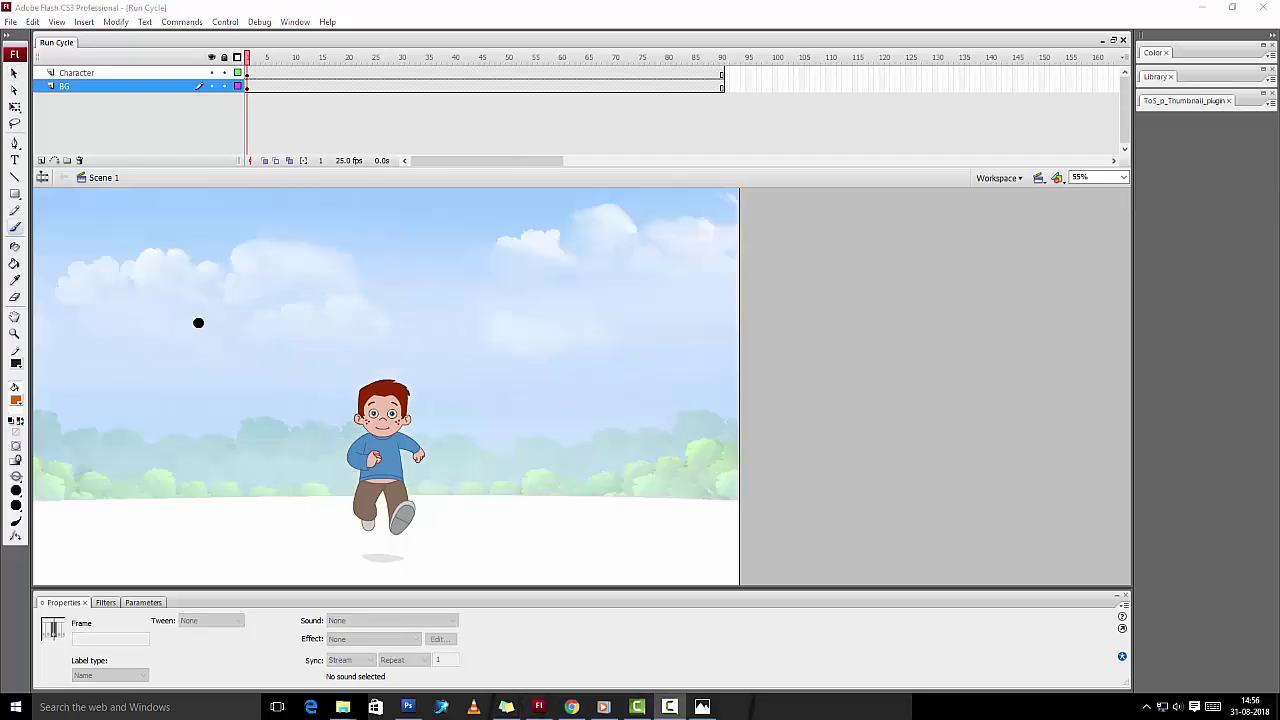
# Add a layer above BG and import the Grround_00 and Grround_01 images to its stage
pyautogui.click(41, 161)
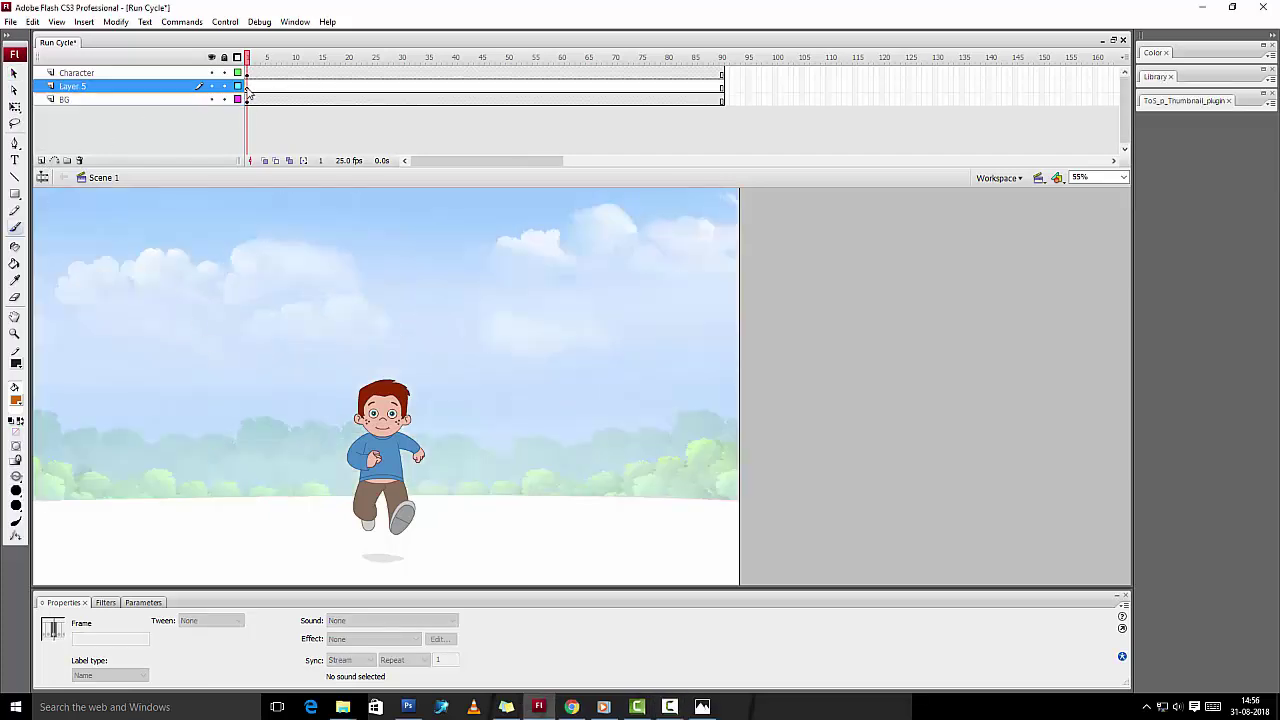
pyautogui.click(12, 23)
pyautogui.moveTo(40, 252)
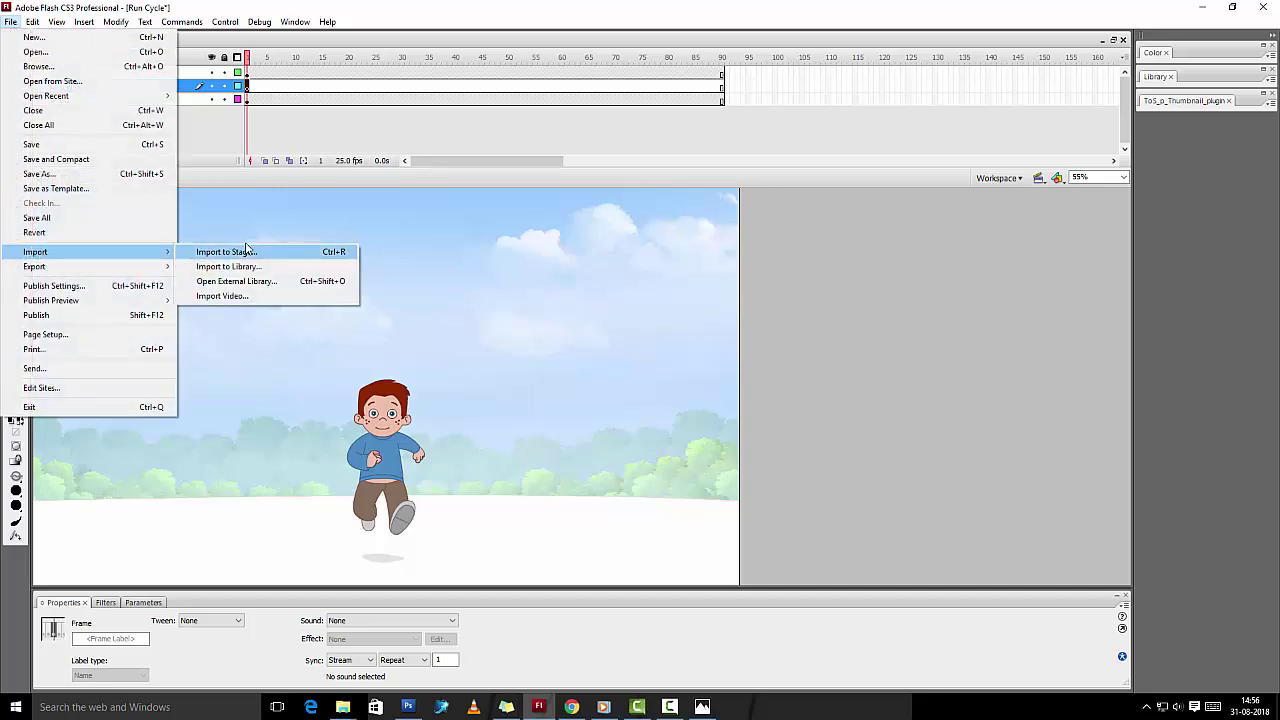
pyautogui.click(236, 255)
pyautogui.click(720, 285)
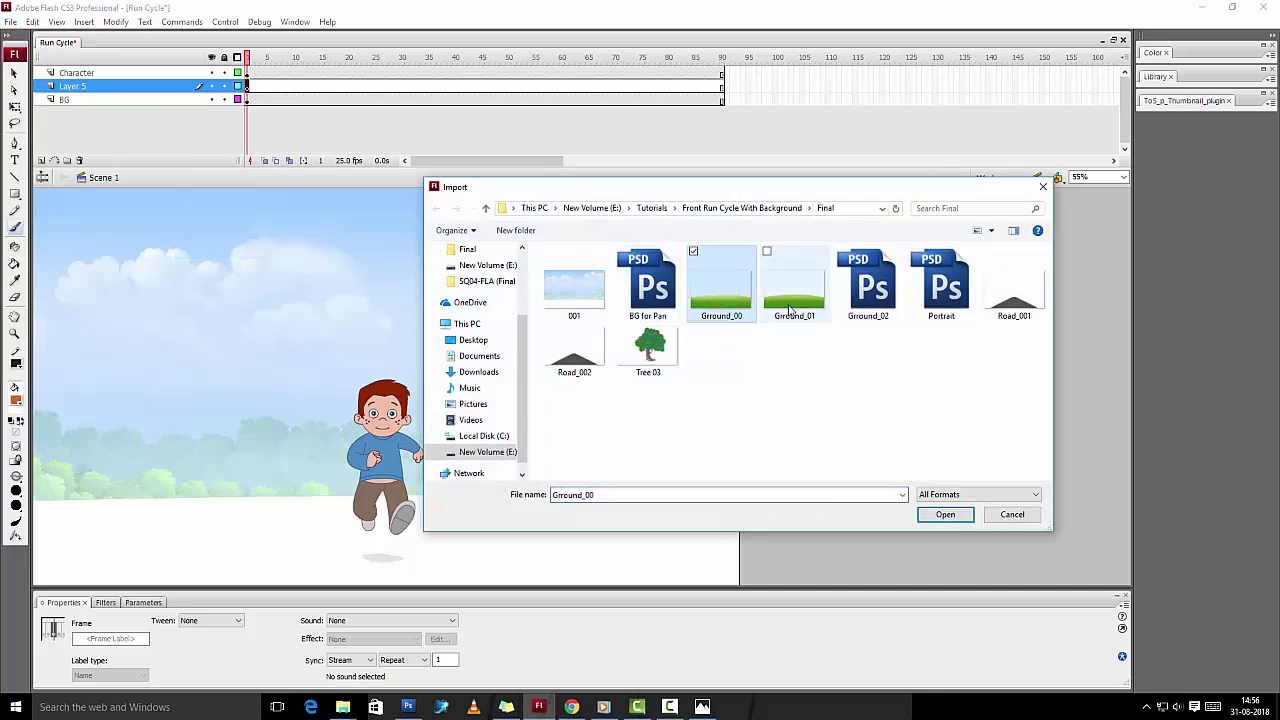
pyautogui.click(941, 518)
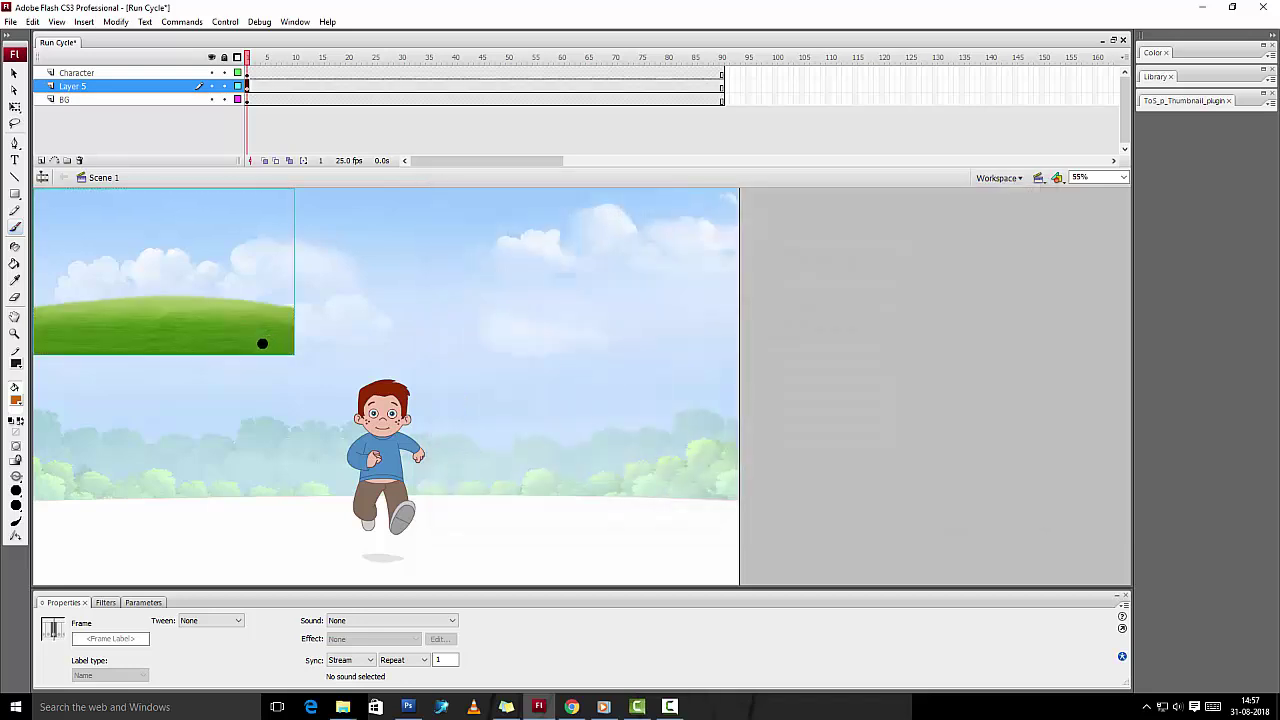
# Center the ground images on the stage and match their width and height to it
pyautogui.press('v')
pyautogui.moveTo(260, 344); pyautogui.dragTo(472, 482)
pyautogui.hotkey('ctrl', 'k')
pyautogui.click(1165, 128)
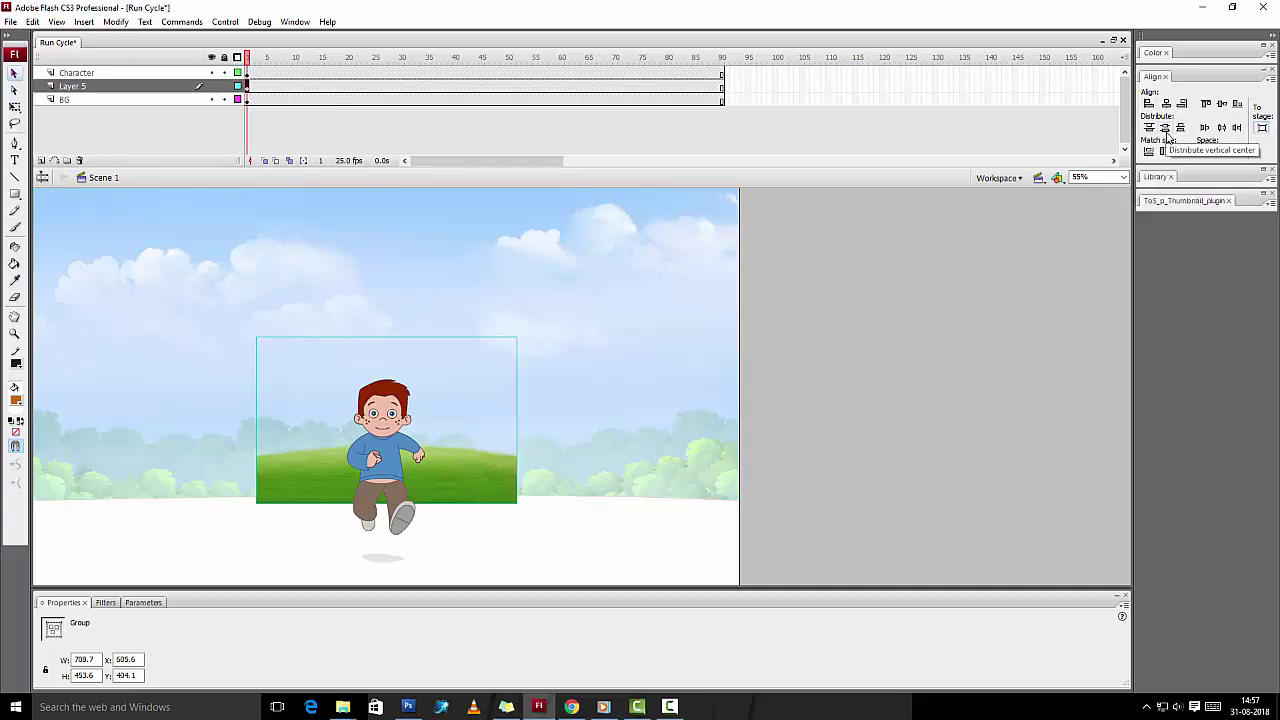
pyautogui.click(1166, 130)
pyautogui.click(1164, 151)
pyautogui.click(1148, 151)
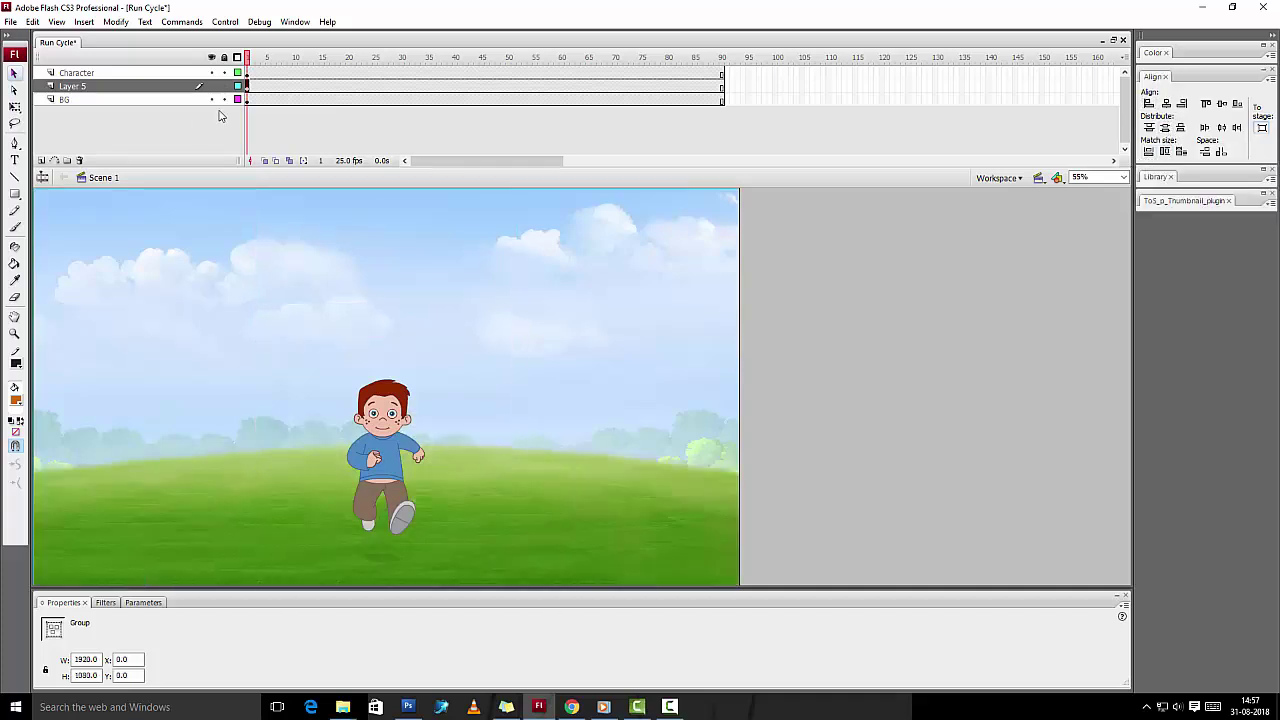
# Rename the ground images' layer to Ground and convert the images into a graphic symbol named Ground
pyautogui.doubleClick(119, 87)
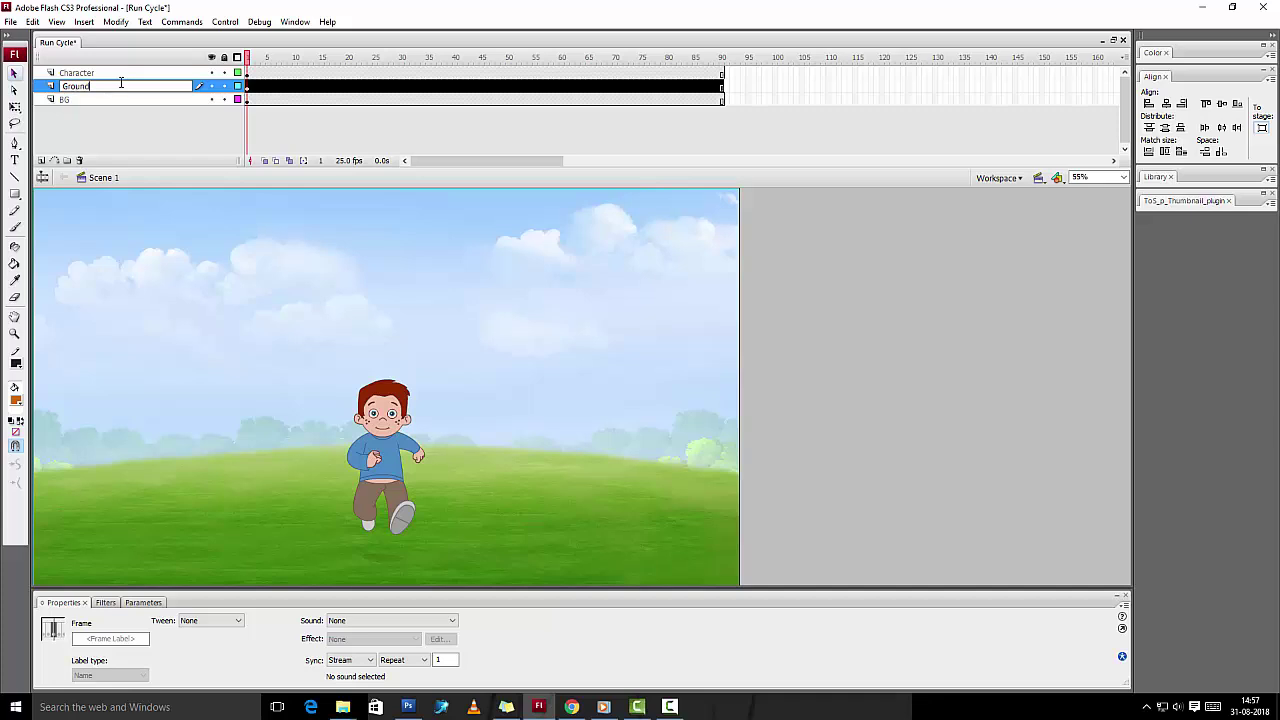
pyautogui.click(261, 135)
pyautogui.press('F8')
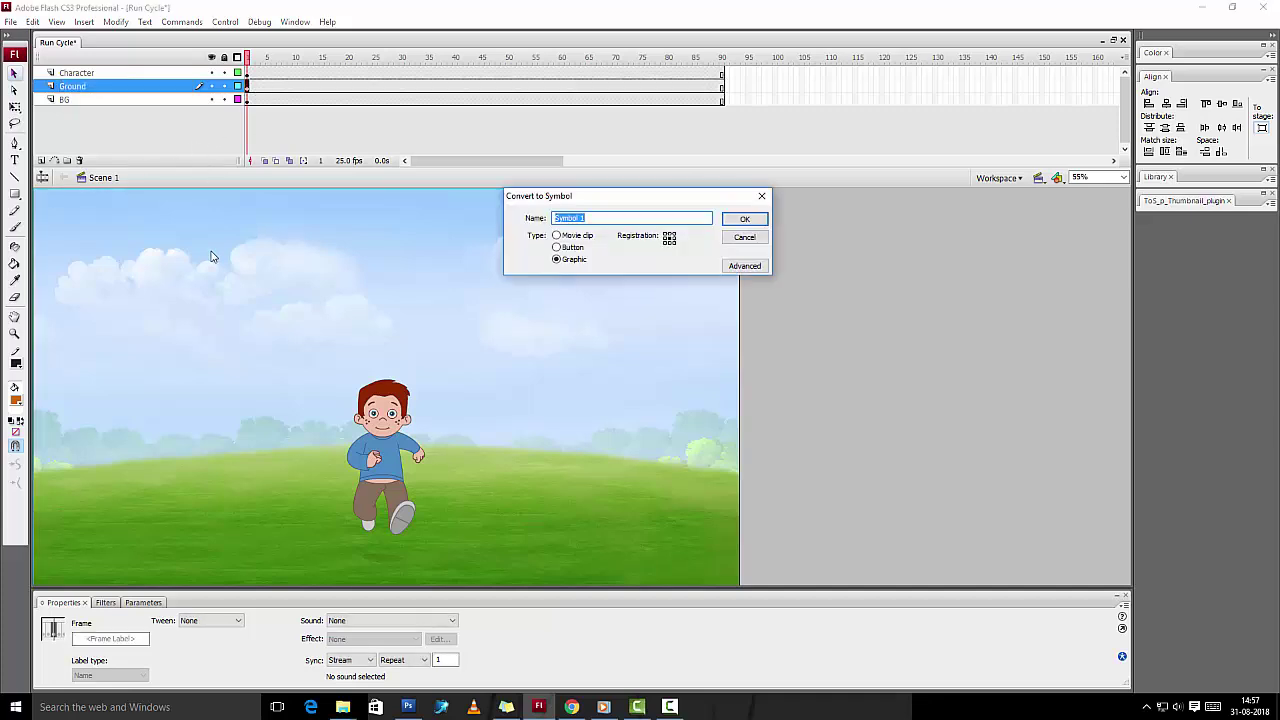
pyautogui.click(749, 221)
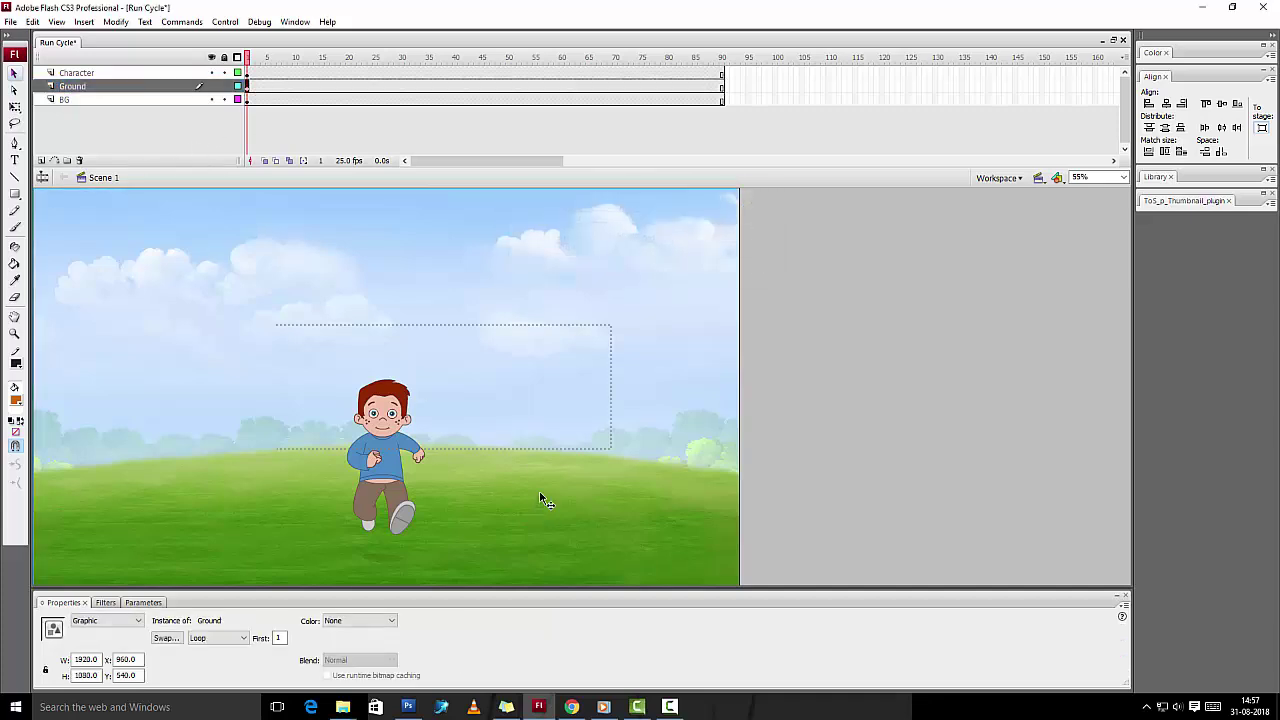
# Inside the Ground symbol, distribute the two images to separate layers and delete the empty Layer 1
pyautogui.doubleClick(425, 418)
pyautogui.rightClick(351, 484)
pyautogui.click(400, 394)
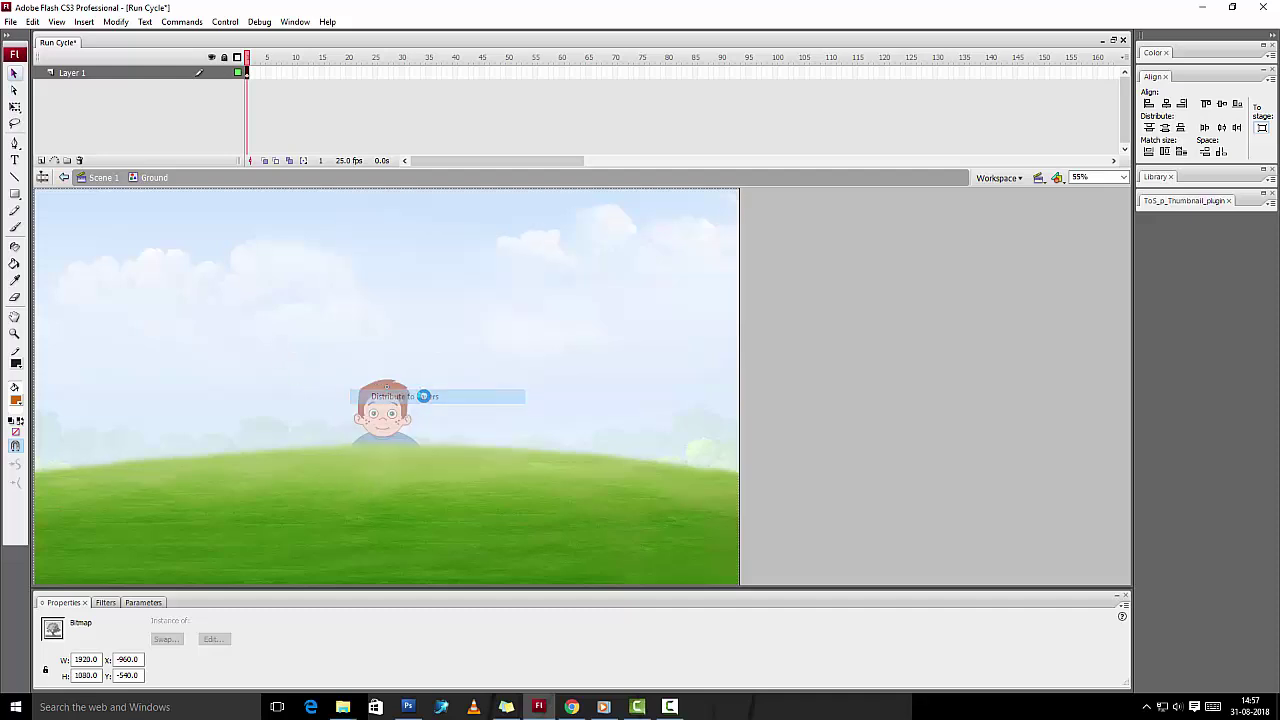
pyautogui.click(146, 74)
pyautogui.click(80, 160)
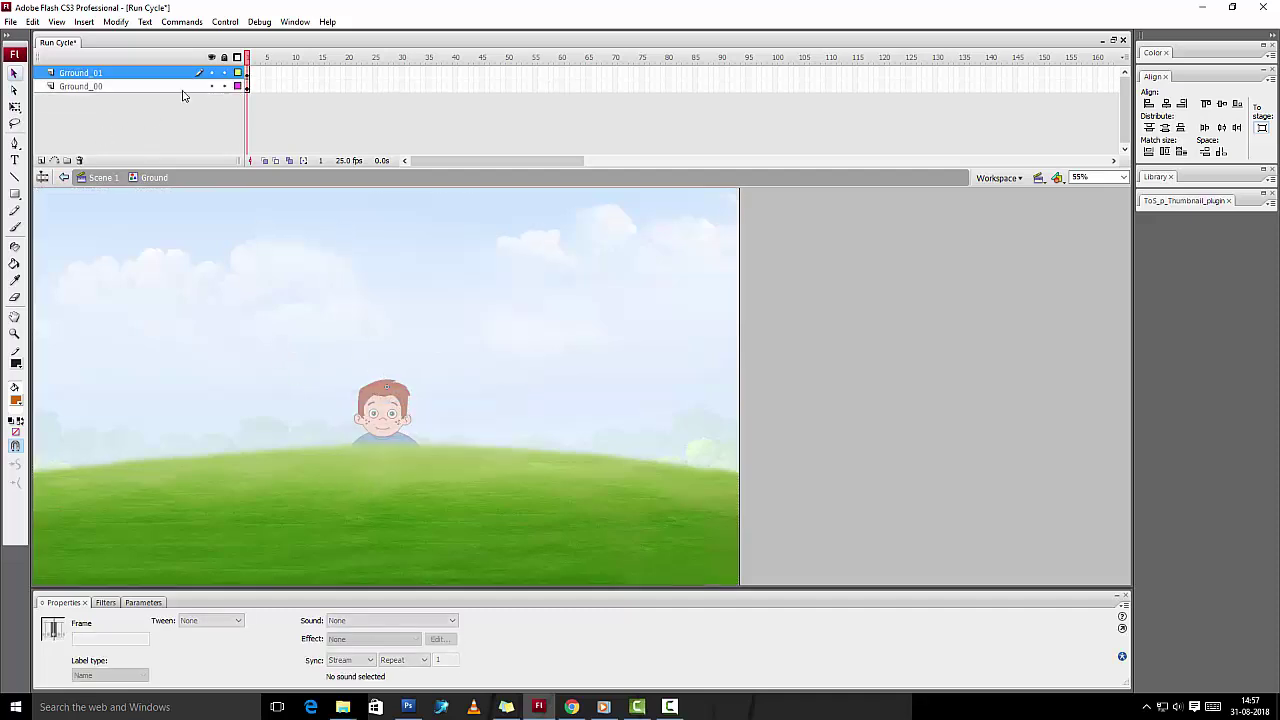
# Move the Grround_00 keyframe to frame 3 of the Grround_01 layer and delete the emptied layer
pyautogui.click(248, 89)
pyautogui.moveTo(258, 72); pyautogui.dragTo(252, 71)
pyautogui.click(187, 88)
pyautogui.click(80, 160)
pyautogui.click(257, 74)
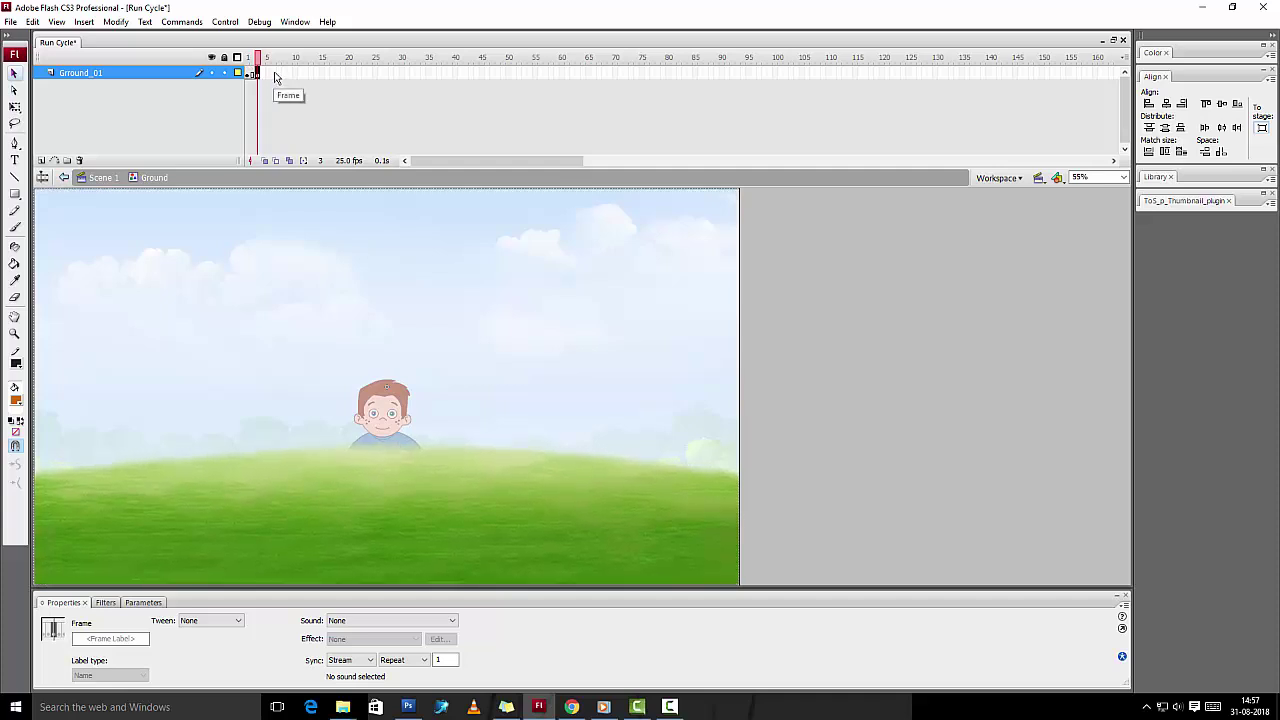
# Compare the two ground keyframes and preview the animation in Scene 1
pyautogui.click(248, 75)
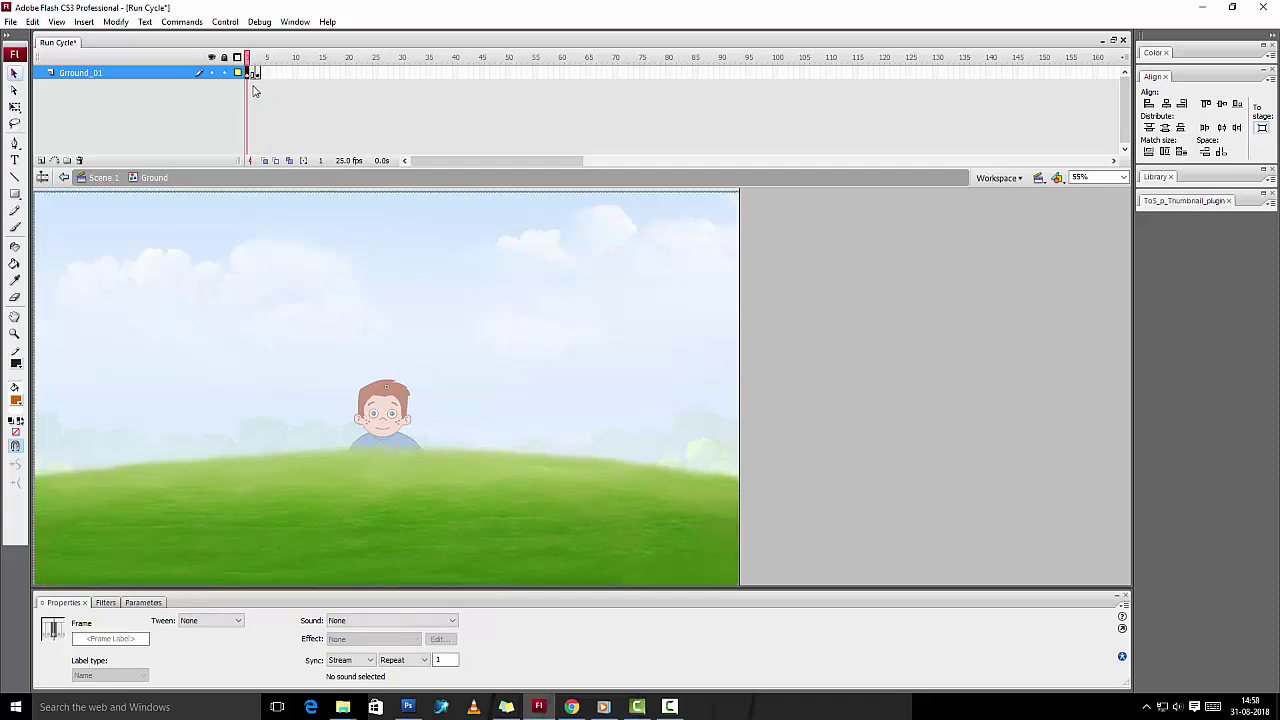
pyautogui.click(258, 75)
pyautogui.moveTo(259, 62); pyautogui.dragTo(257, 62)
pyautogui.click(106, 178)
pyautogui.press('Return')
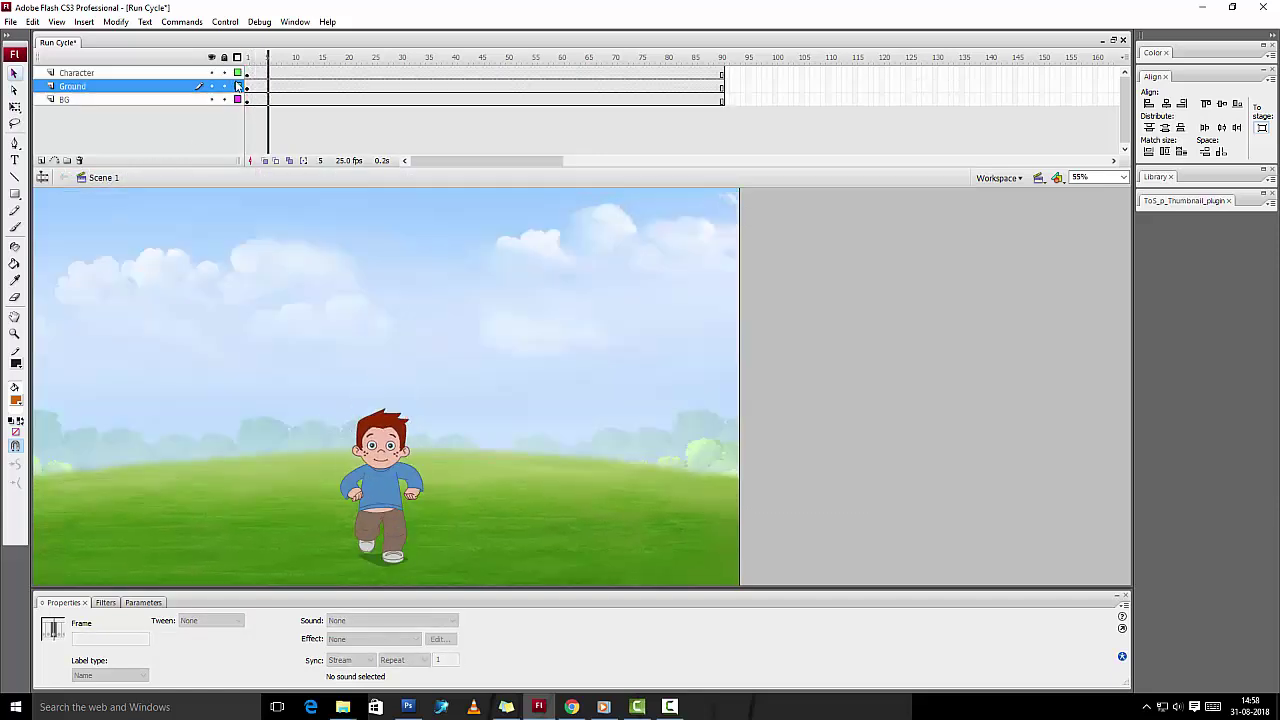
pyautogui.moveTo(303, 64); pyautogui.dragTo(191, 88)
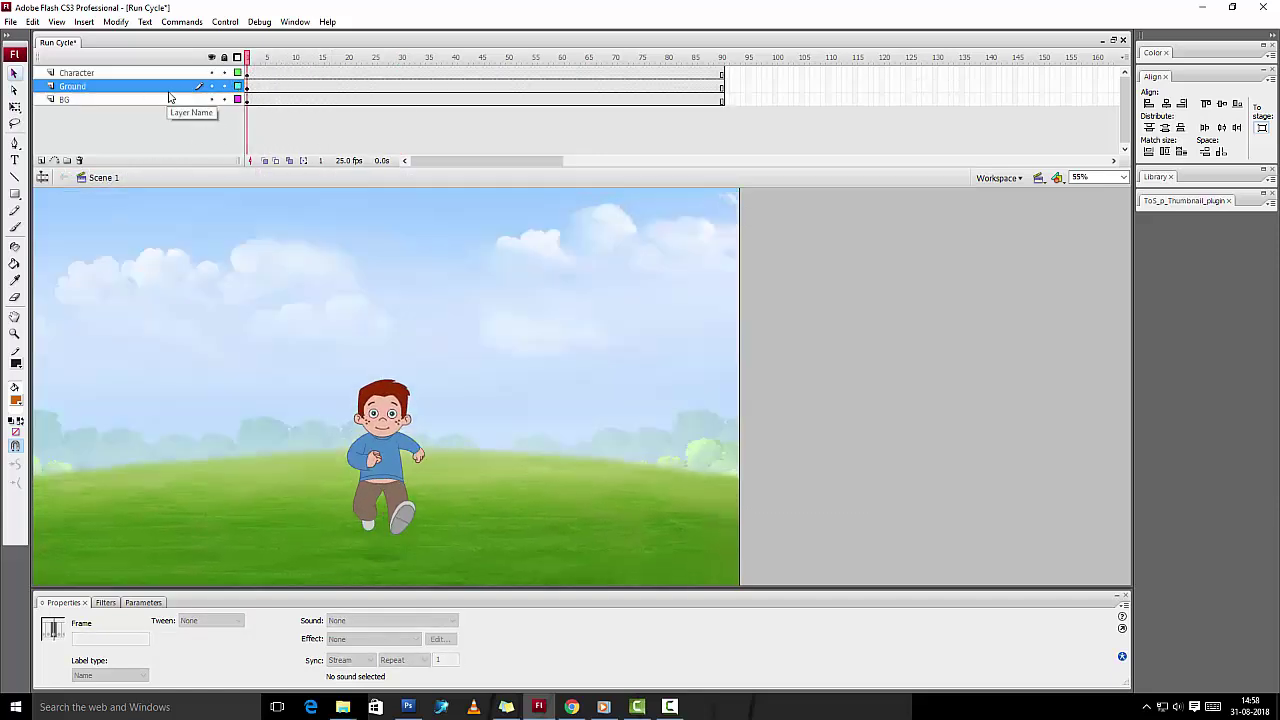
# Add a layer above Ground and import the Road_001 and Road_002 images to the stage
pyautogui.click(41, 160)
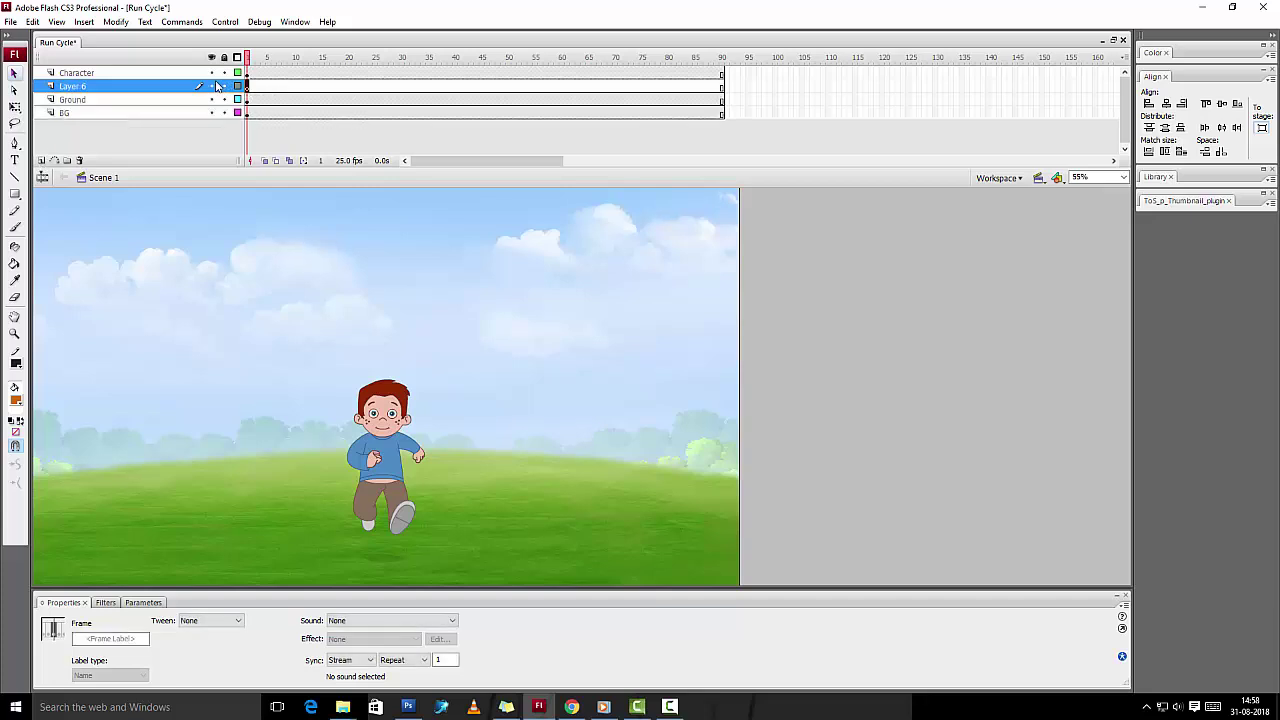
pyautogui.click(10, 22)
pyautogui.moveTo(45, 252)
pyautogui.click(212, 254)
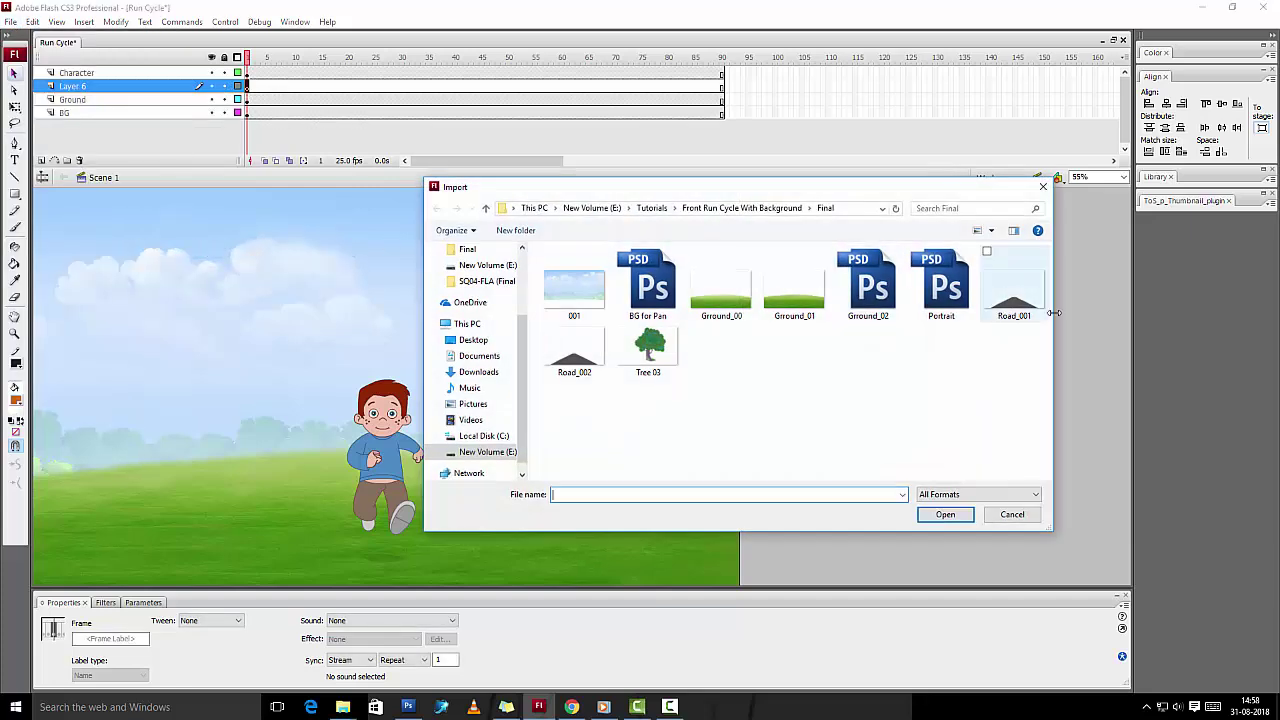
pyautogui.keyDown('ctrl'); pyautogui.click(563, 377); pyautogui.keyUp('ctrl')
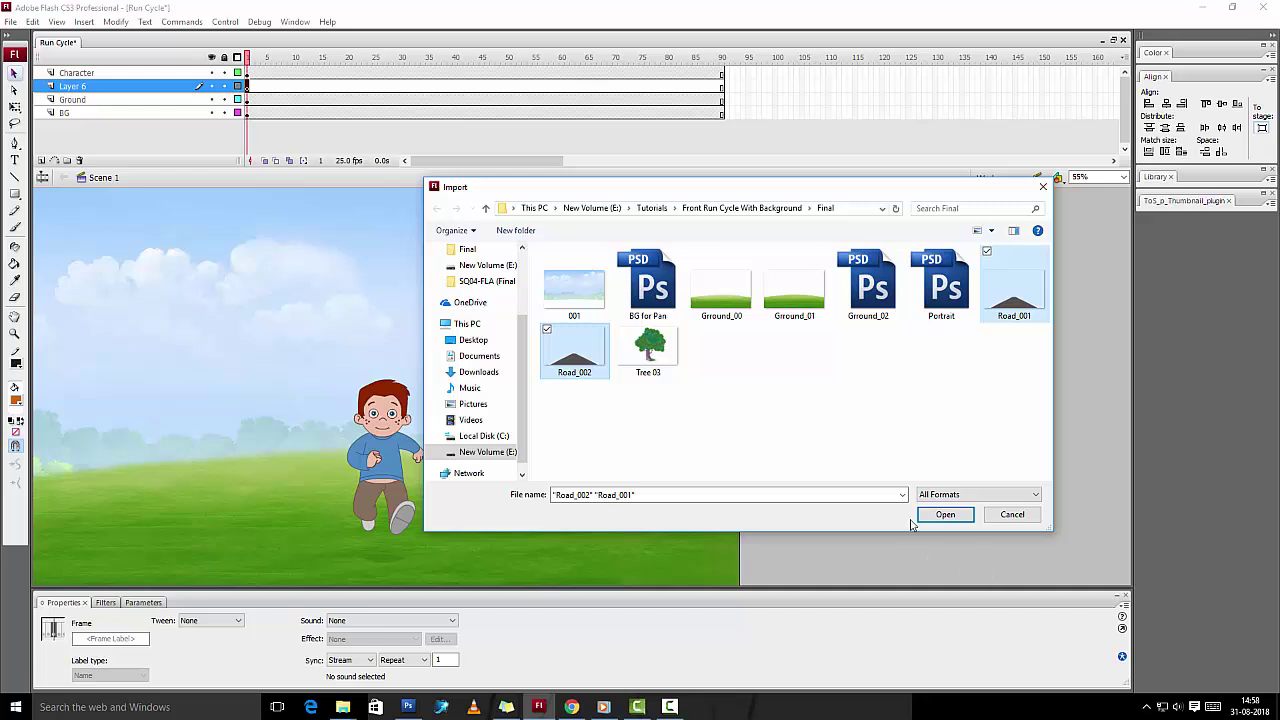
pyautogui.click(945, 515)
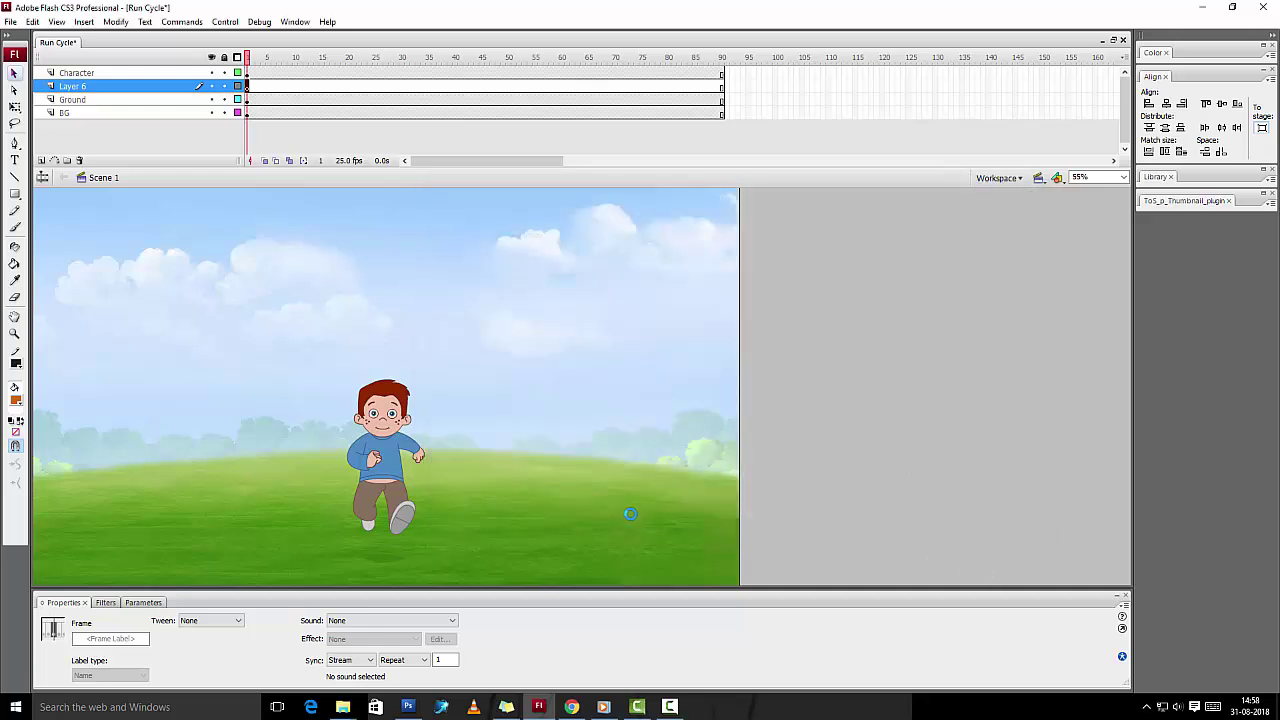
# Center the road images on the stage and match their width and height to it
pyautogui.click(1166, 104)
pyautogui.click(1165, 129)
pyautogui.click(1149, 152)
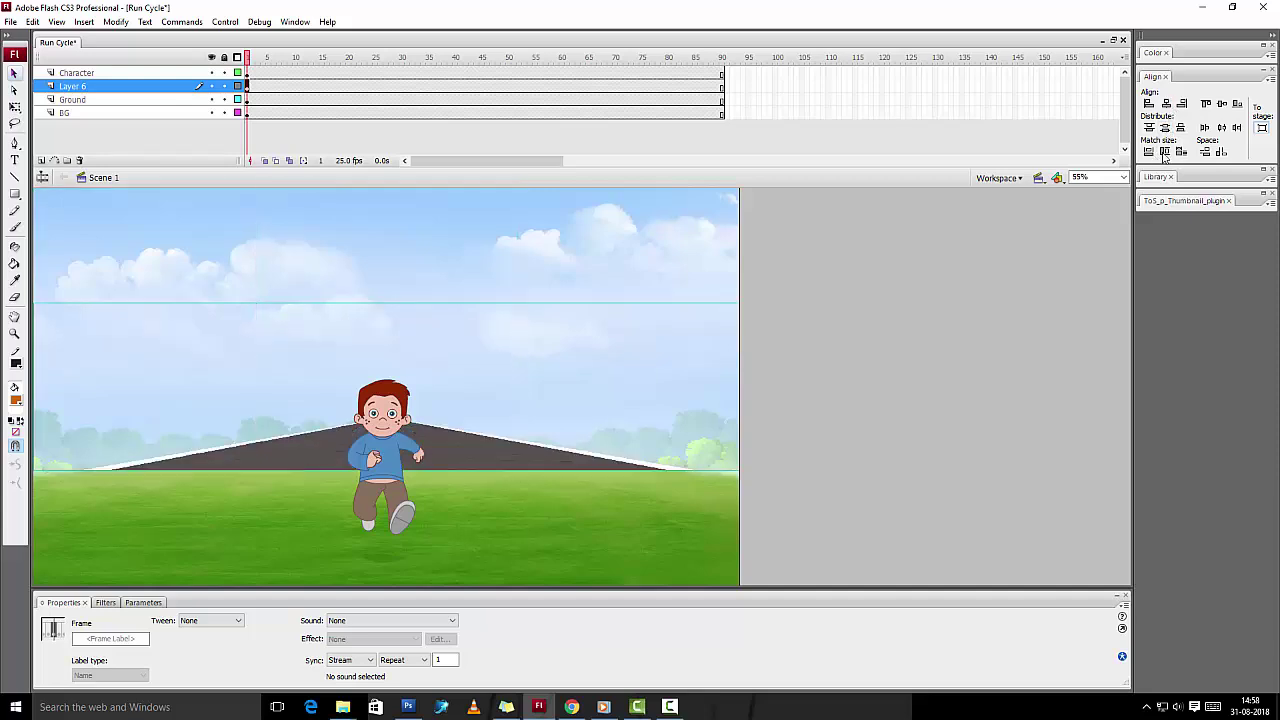
pyautogui.click(1166, 151)
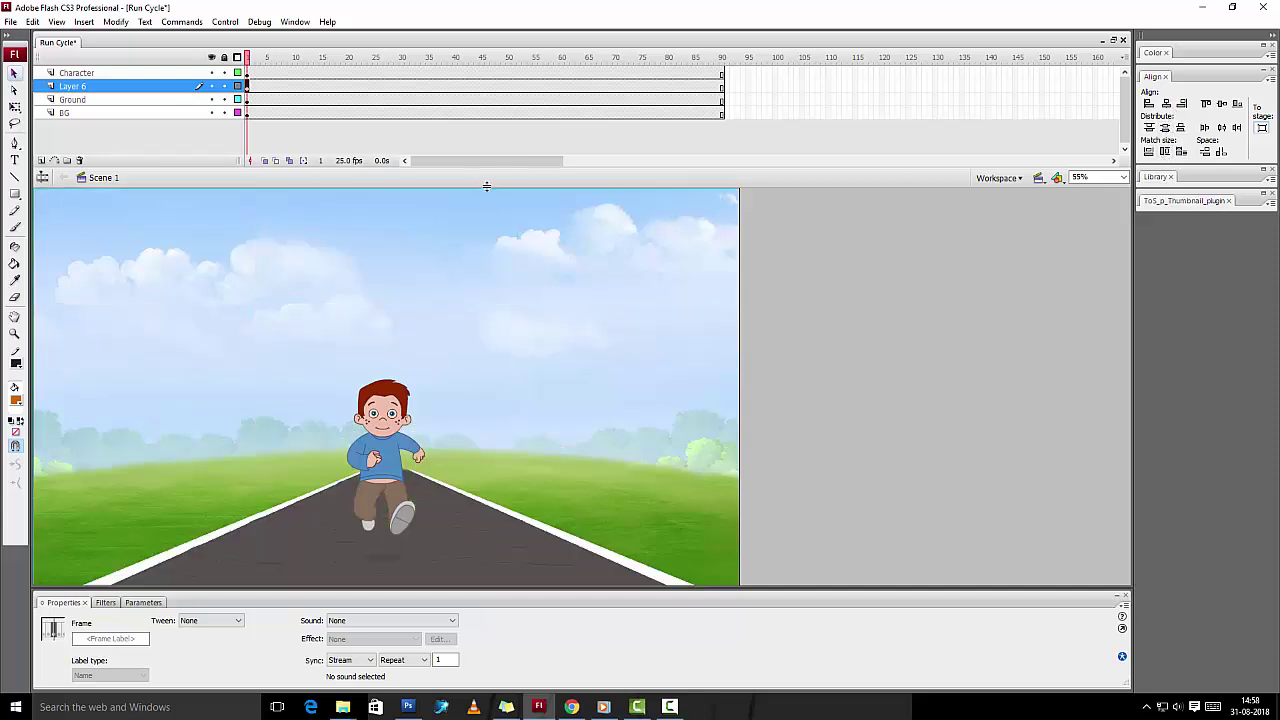
# Rename the road images' layer to Road and convert the images into a graphic symbol named Road
pyautogui.click(122, 87)
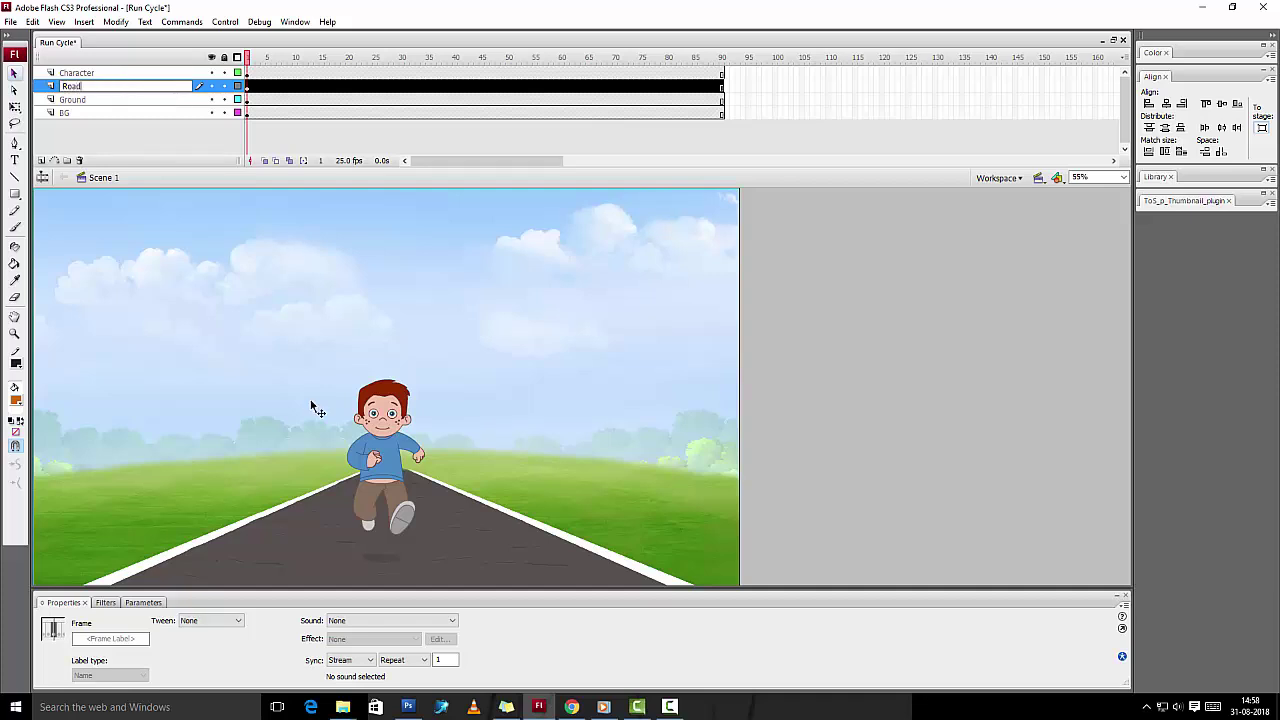
pyautogui.write('Road')
pyautogui.click(249, 87)
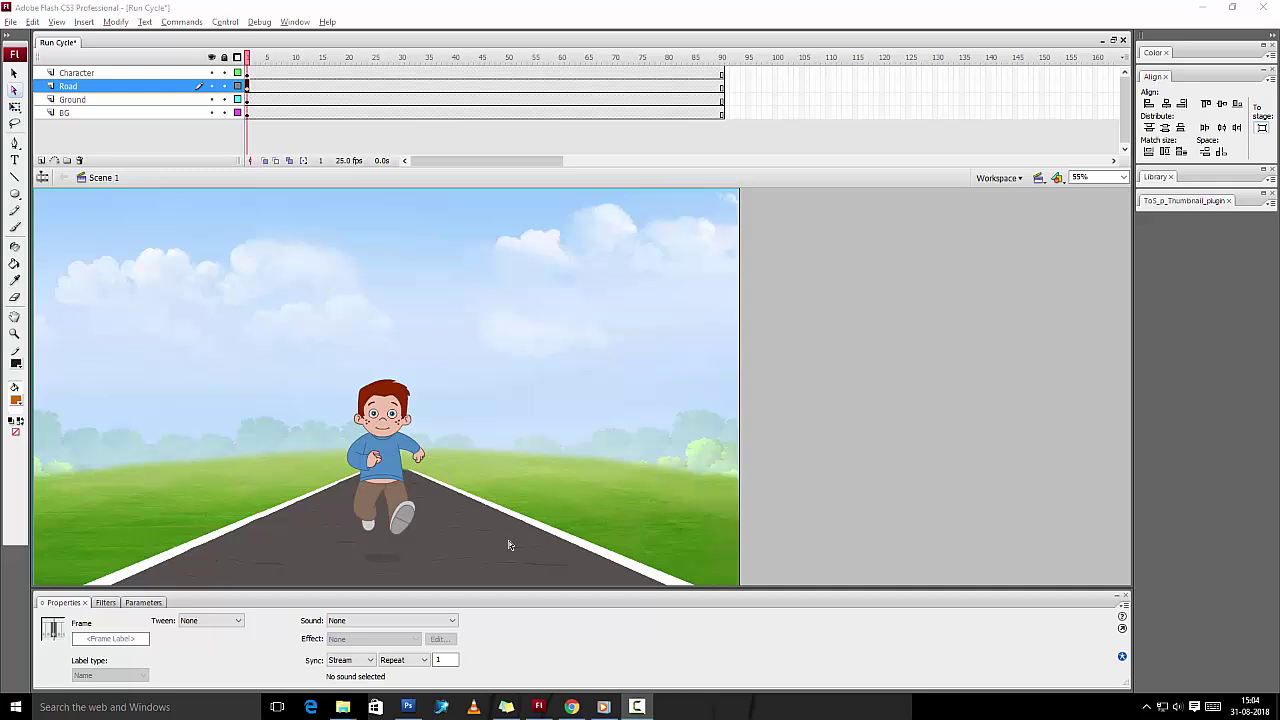
pyautogui.click(509, 545)
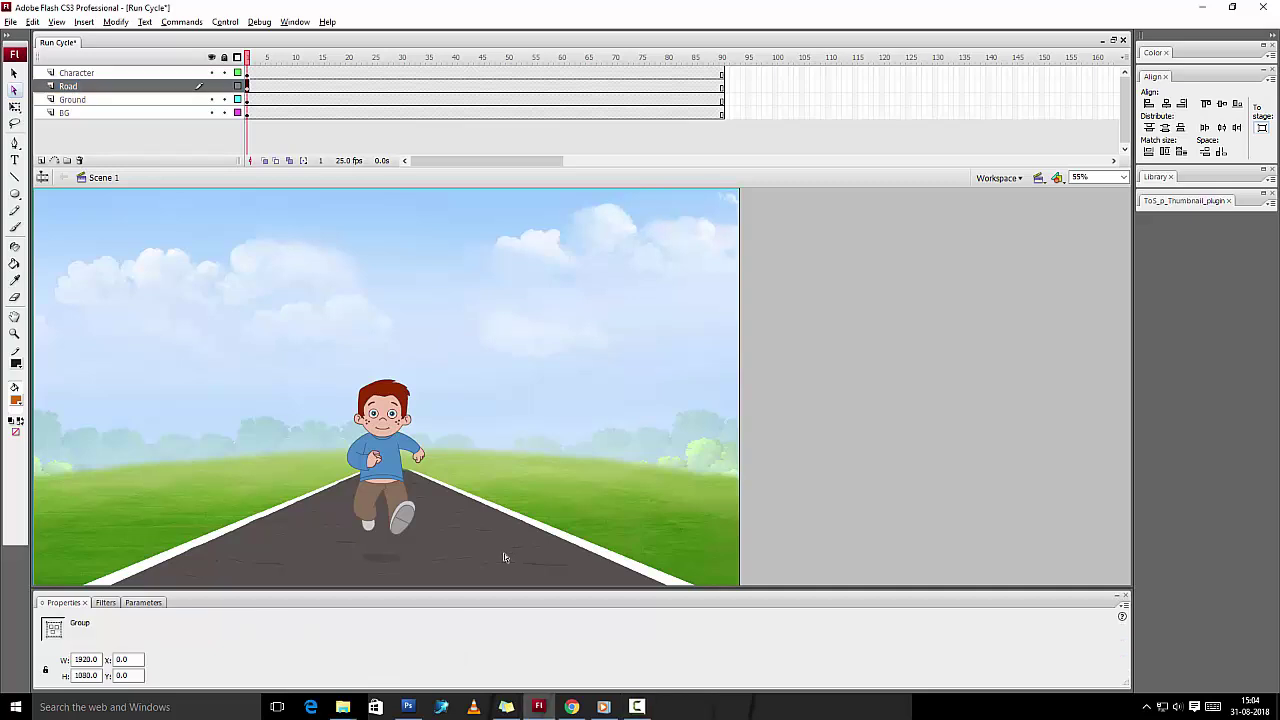
pyautogui.press('F8')
pyautogui.press('Return')
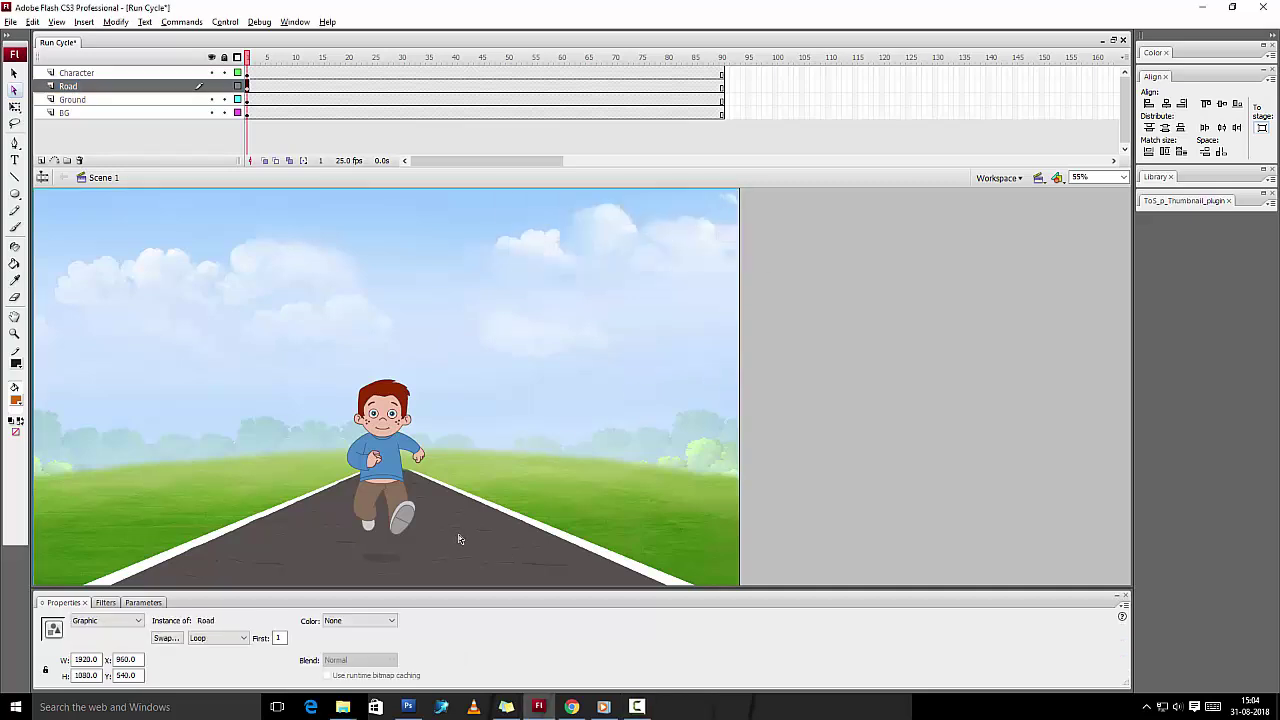
# Inside the Road symbol, distribute the two images to separate layers and delete the empty Layer 1
pyautogui.doubleClick(462, 537)
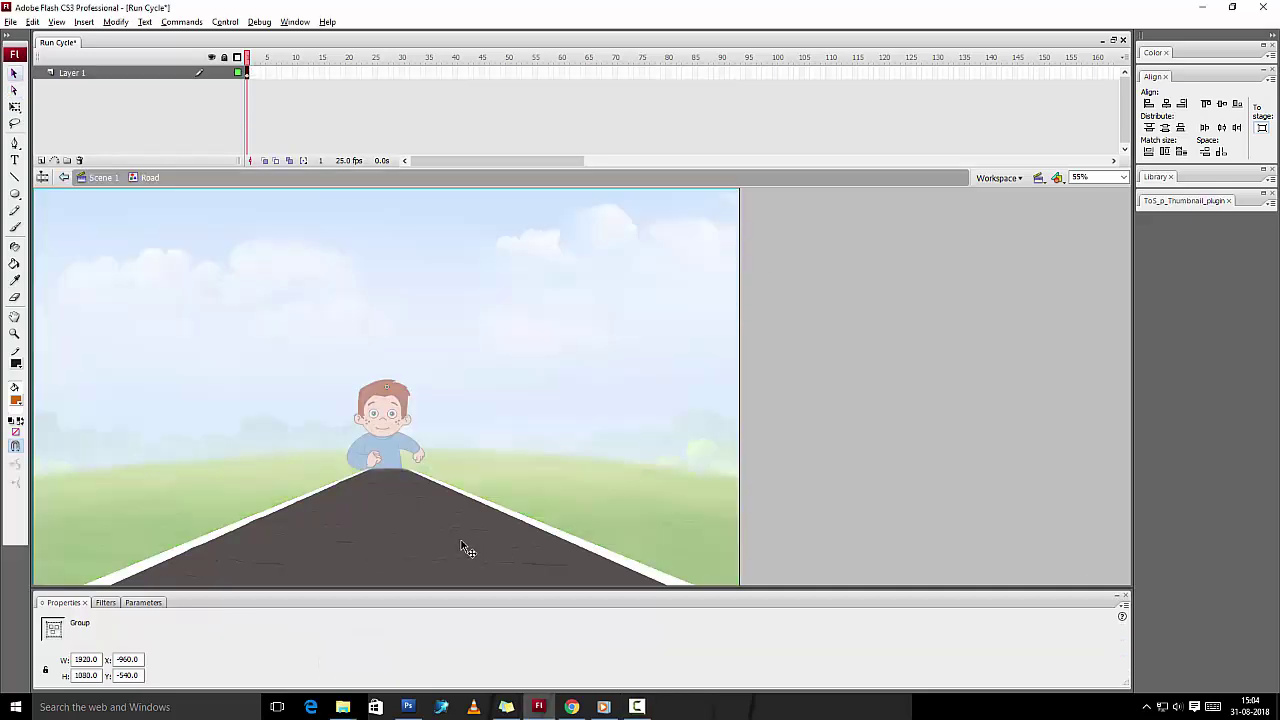
pyautogui.rightClick(388, 539)
pyautogui.click(419, 456)
pyautogui.click(150, 73)
pyautogui.click(80, 160)
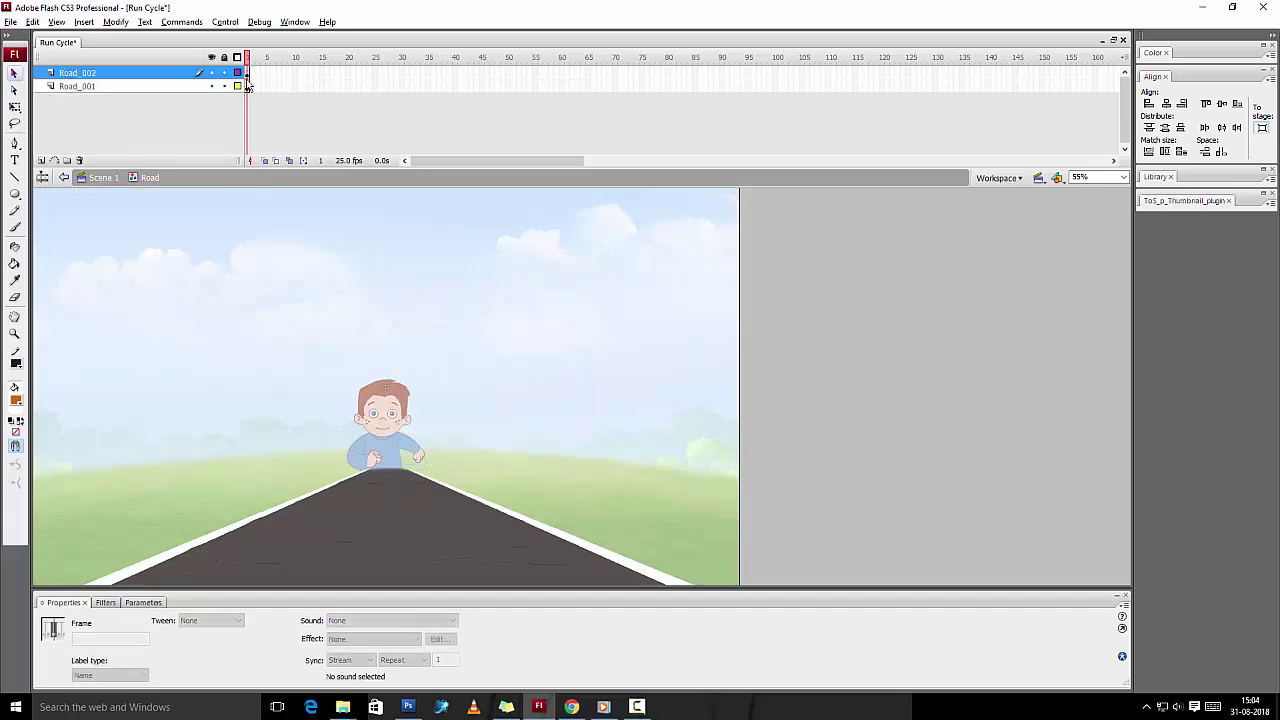
# Move the Road_002 keyframe to frame 3 of the Road_001 layer and delete the emptied layer
pyautogui.click(247, 75)
pyautogui.moveTo(247, 75); pyautogui.dragTo(257, 87)
pyautogui.click(150, 73)
pyautogui.click(80, 160)
# Return to Scene 1 and play the animation with the moving road
pyautogui.click(104, 177)
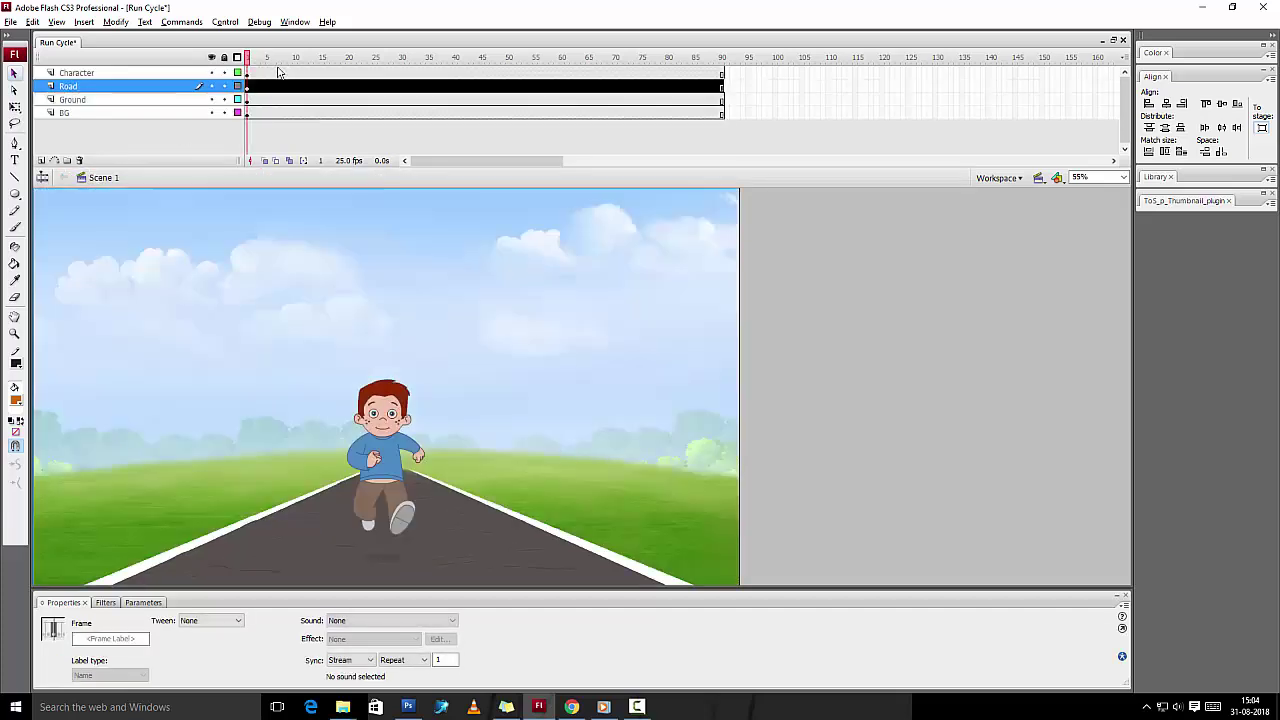
pyautogui.press('Return')
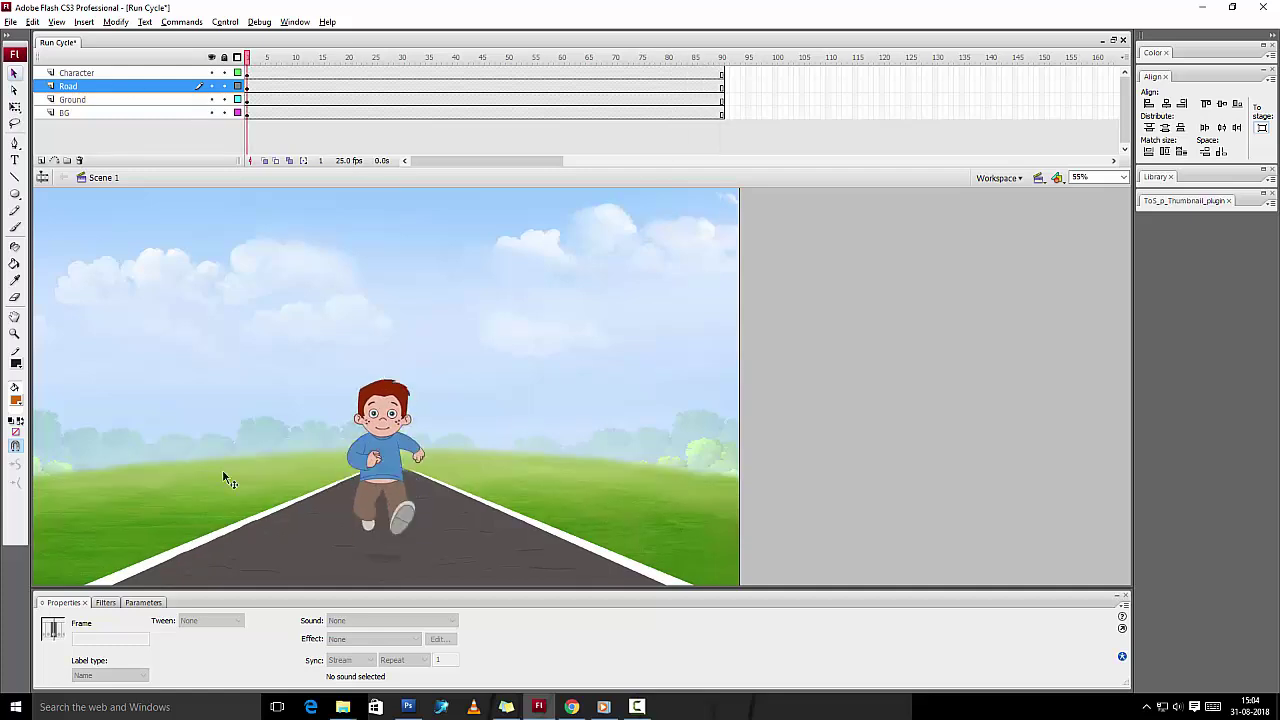
pyautogui.click(600, 497)
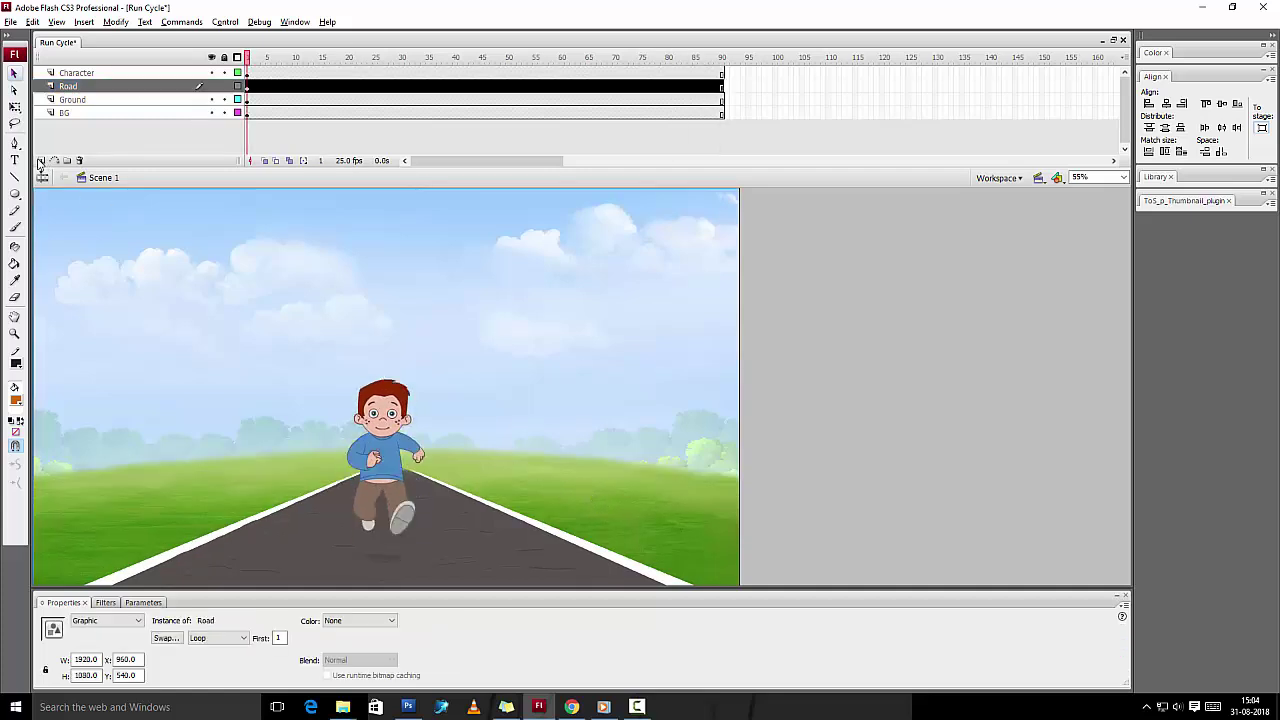
pyautogui.click(41, 161)
pyautogui.doubleClick(173, 527)
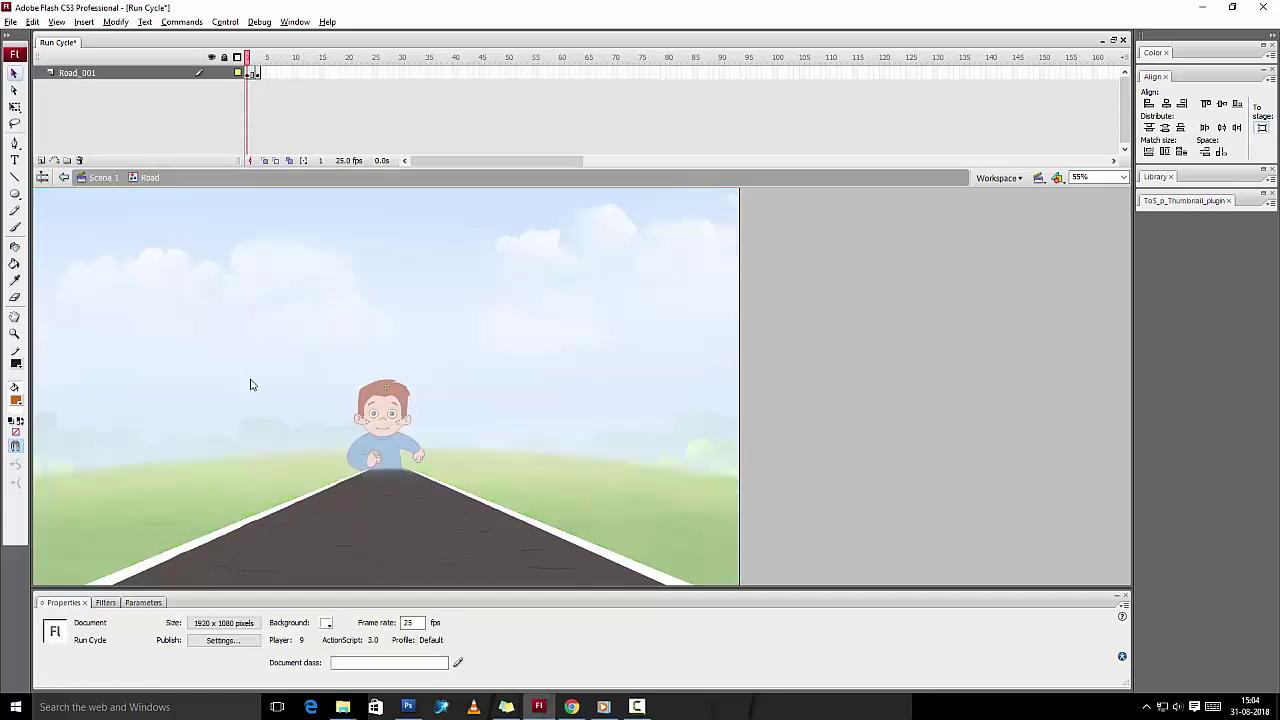
pyautogui.doubleClick(170, 197)
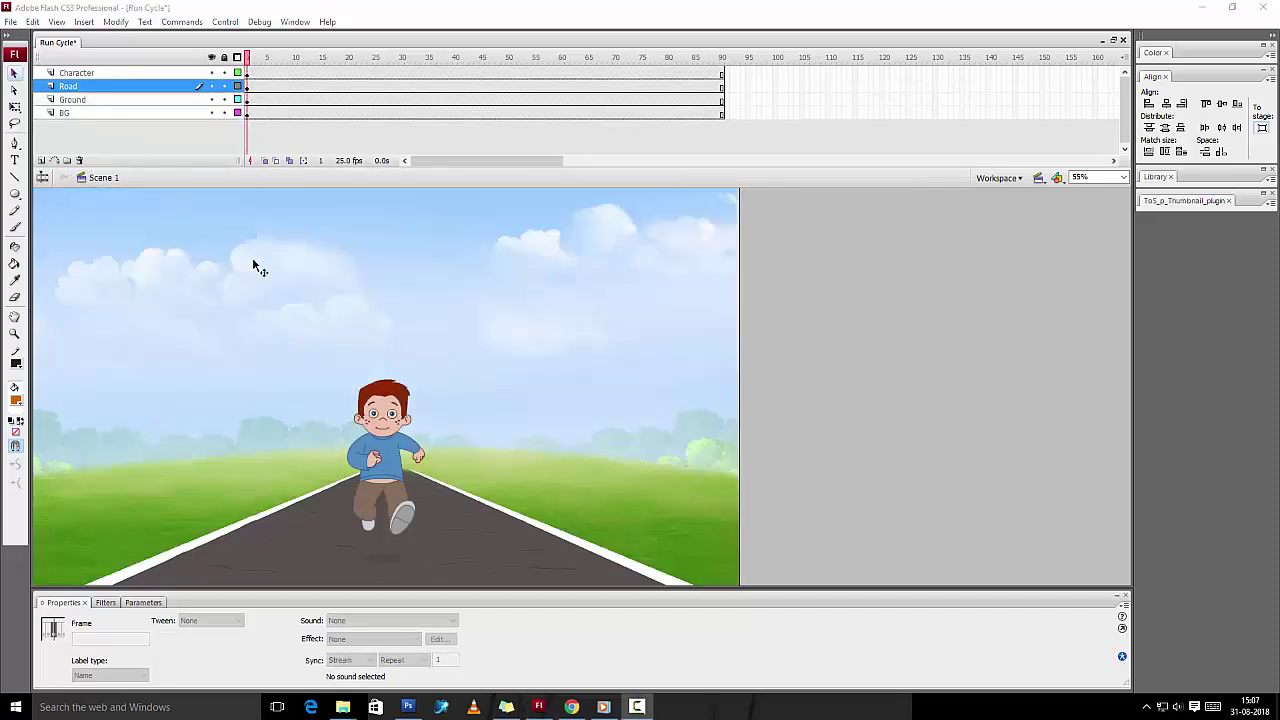
# Lock all existing layers and add a new layer named Tree directly above BG
pyautogui.click(224, 58)
pyautogui.click(171, 113)
pyautogui.click(41, 161)
pyautogui.doubleClick(89, 113)
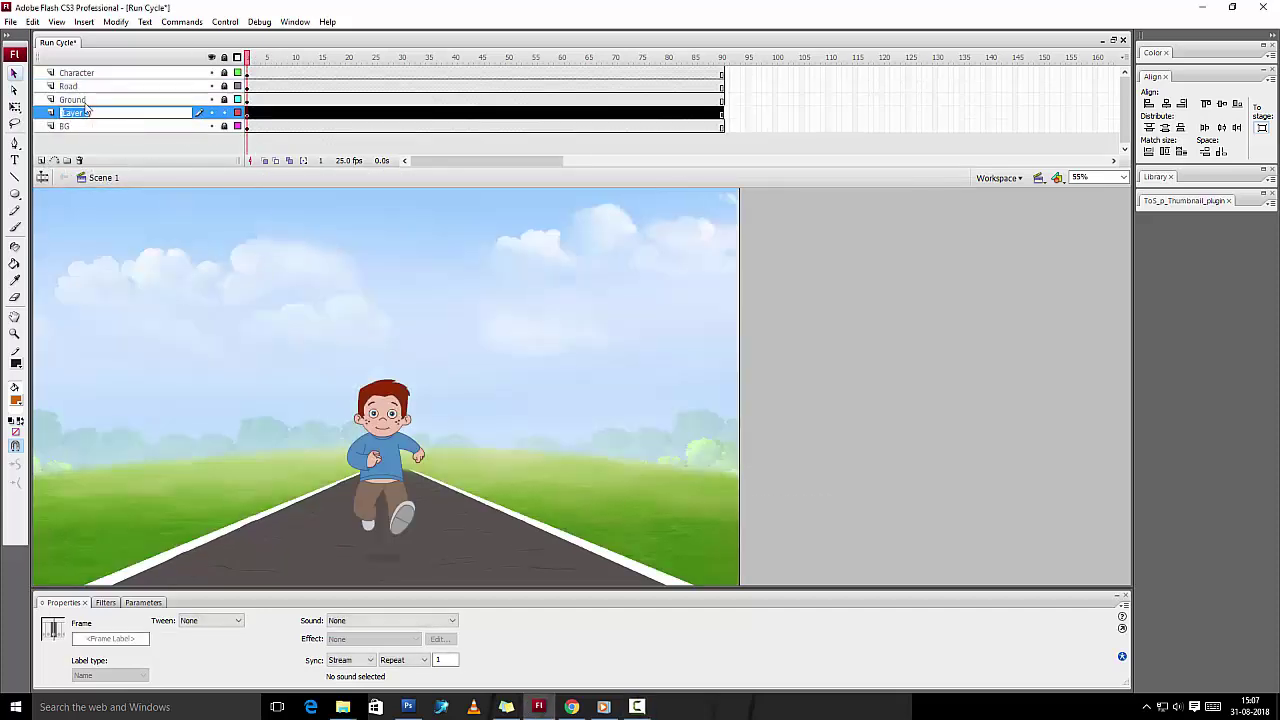
pyautogui.write('Tree')
pyautogui.press('Return')
# Import the Tree 03 image into the Tree layer and place it on the grass at the stage's left side
pyautogui.click(10, 21)
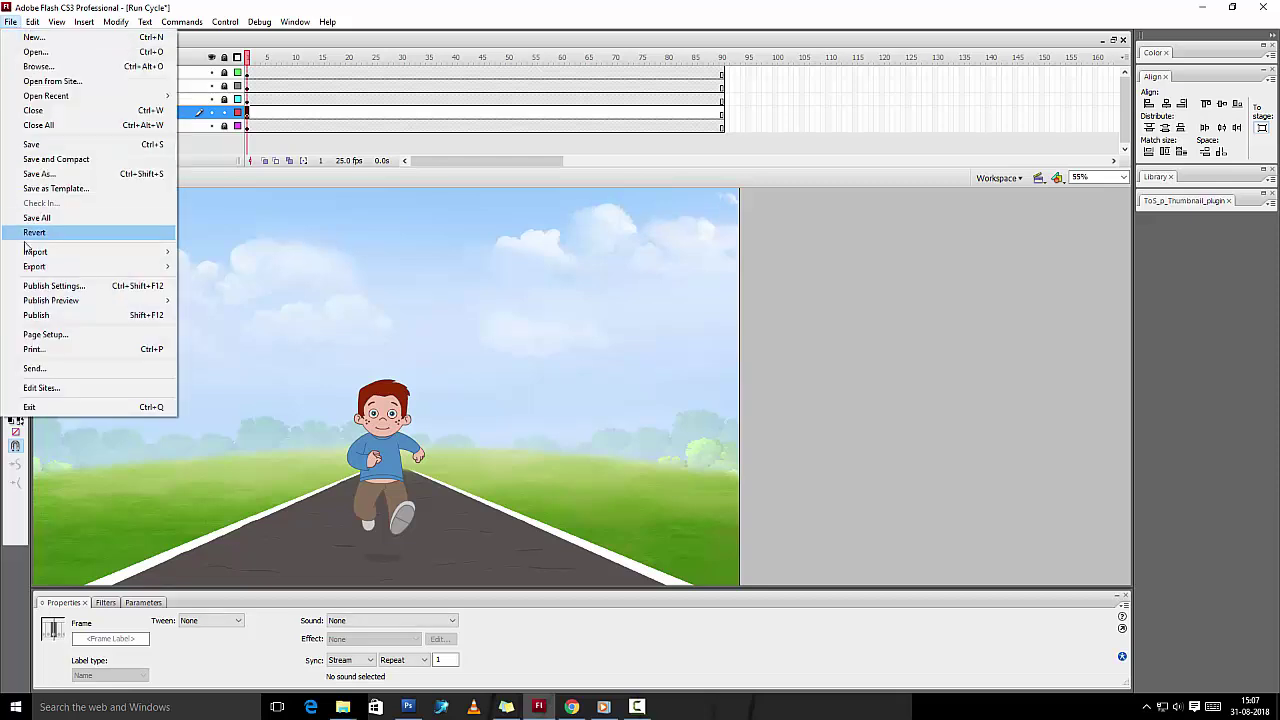
pyautogui.moveTo(40, 234)
pyautogui.click(213, 253)
pyautogui.click(650, 354)
pyautogui.click(926, 517)
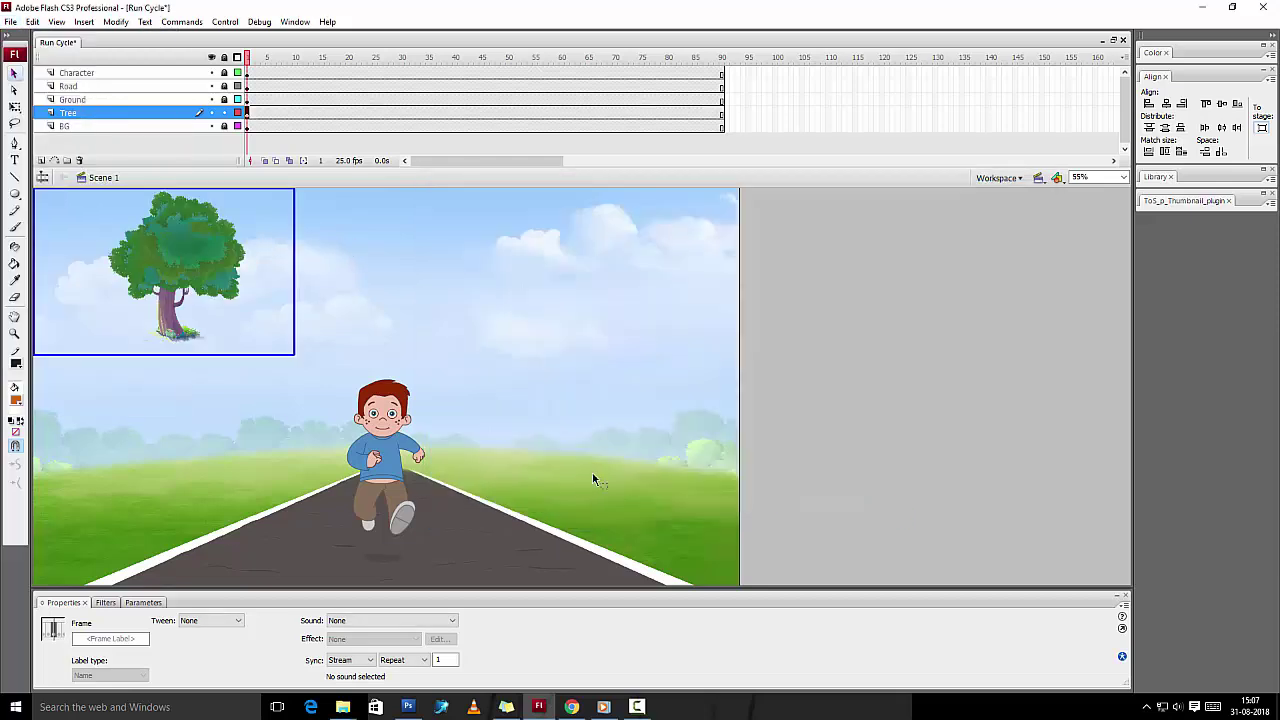
pyautogui.moveTo(203, 278); pyautogui.dragTo(150, 392)
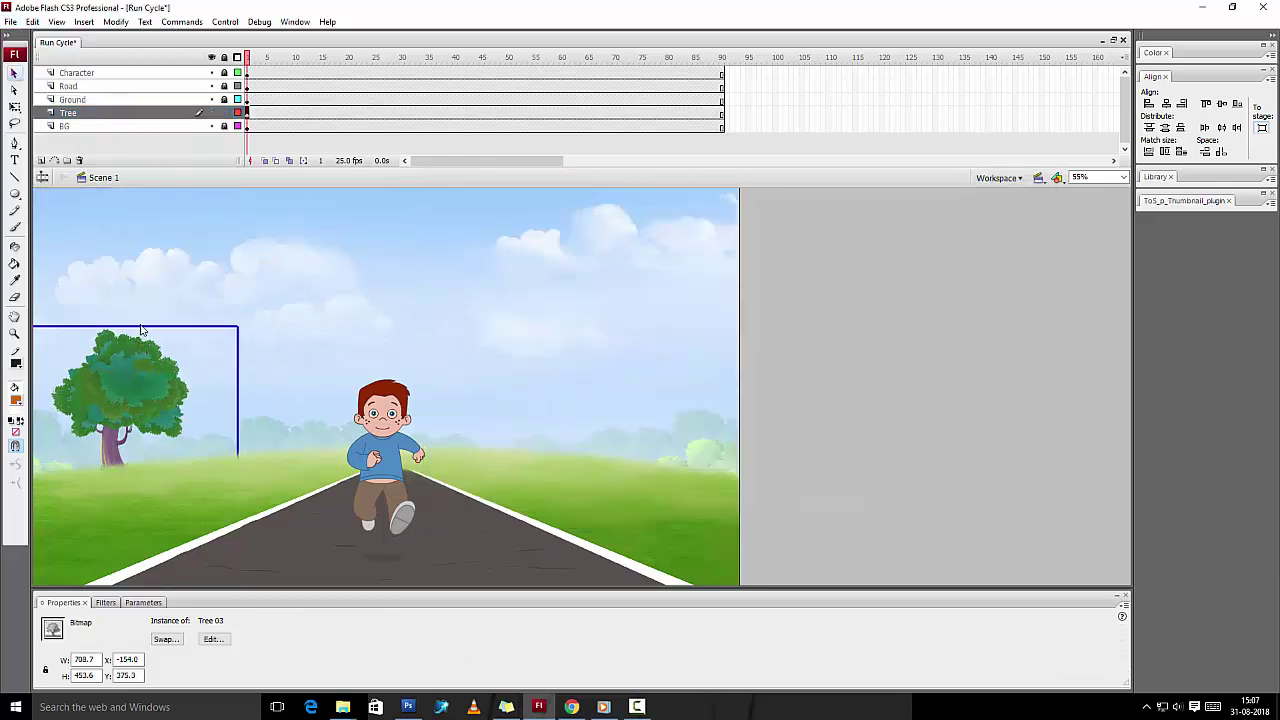
# Convert the tree image into a graphic symbol named Tree and enlarge it to about 1470 by 941 px
pyautogui.press('F8')
pyautogui.press('Return')
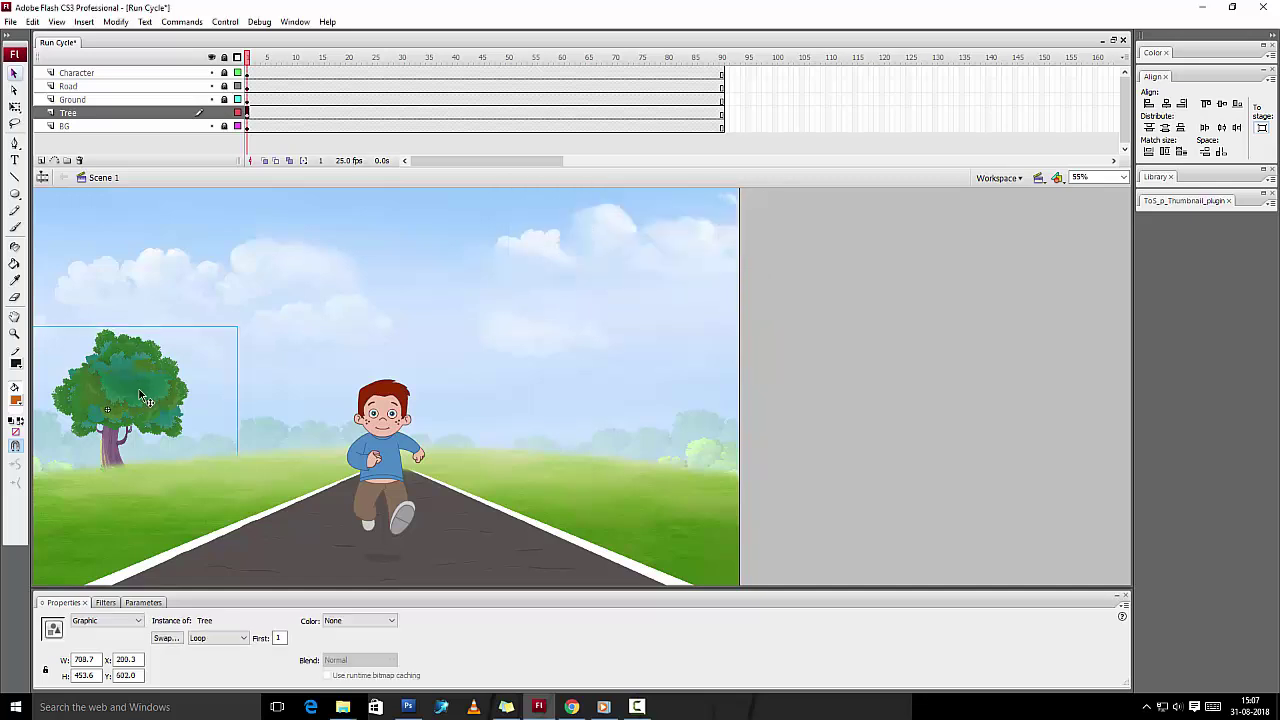
pyautogui.moveTo(139, 390); pyautogui.dragTo(120, 408)
pyautogui.press('q')
pyautogui.moveTo(205, 327); pyautogui.dragTo(287, 208)
# Nest the tree in a new graphic symbol named Tree Animation and open that symbol for editing
pyautogui.press('F8')
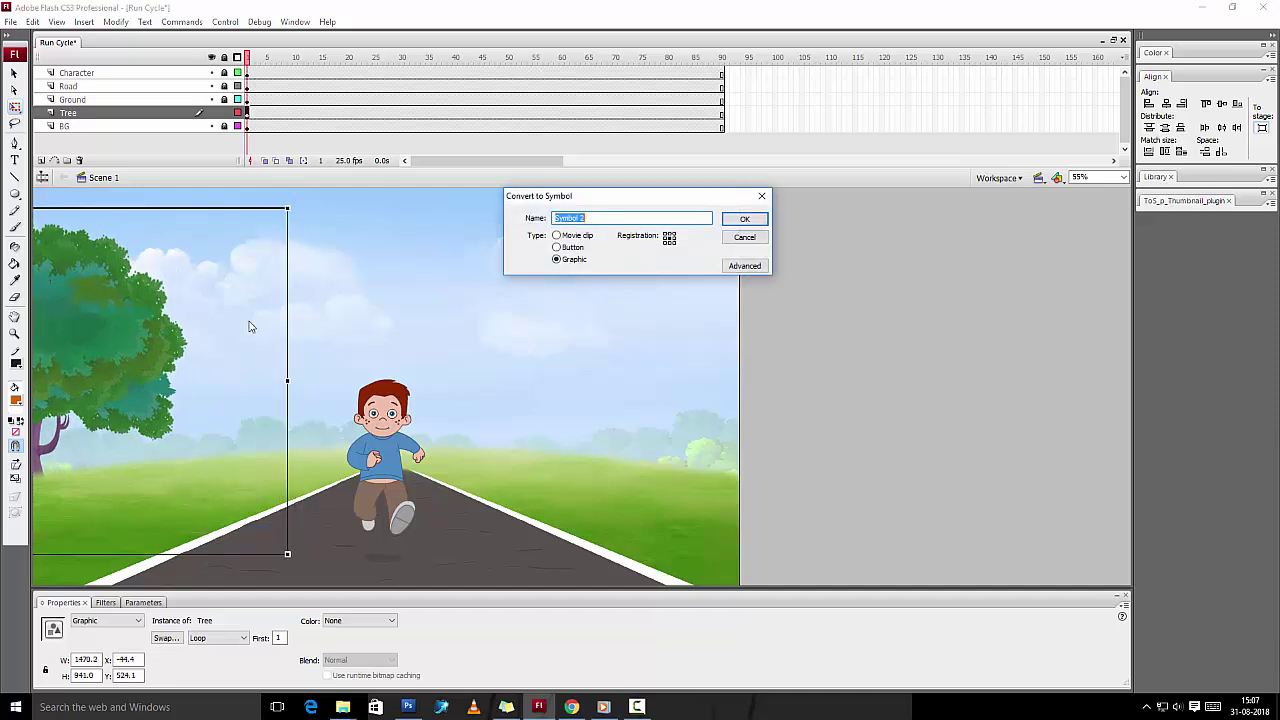
pyautogui.click(746, 218)
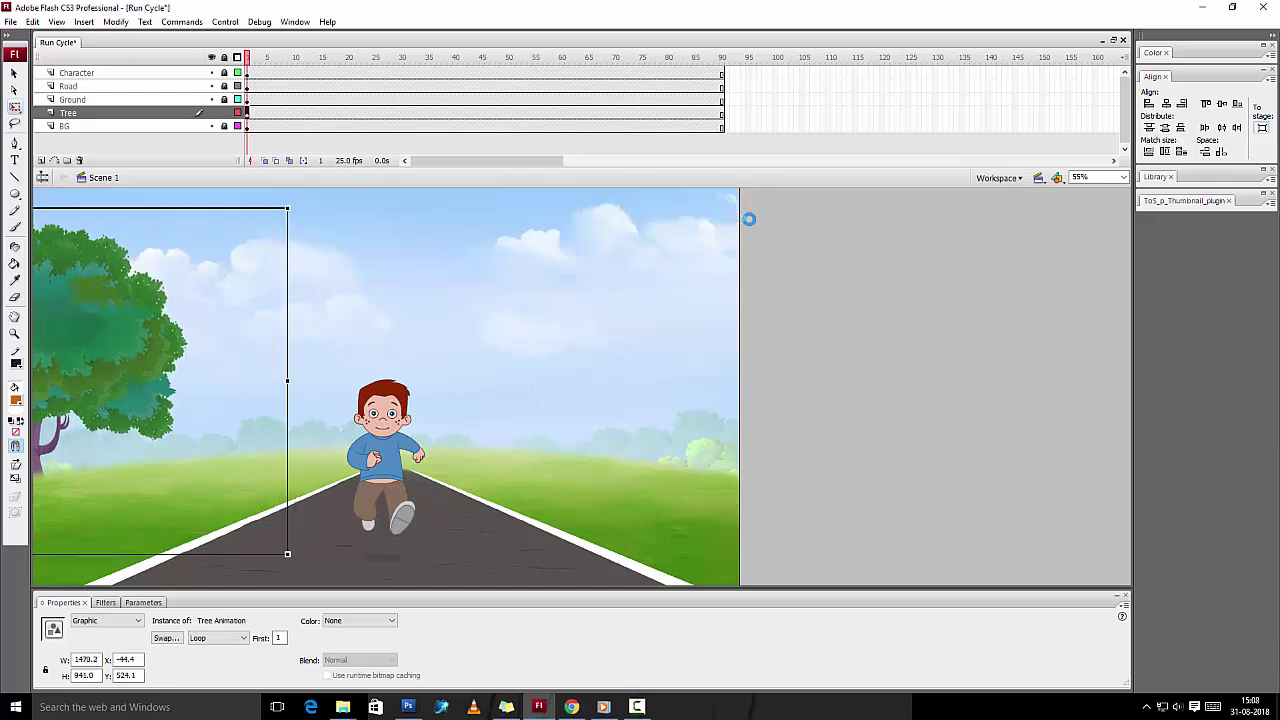
pyautogui.doubleClick(155, 347)
# Add a keyframe at frame 140, move the tree to the road beside the character and scale it by 50% twice
pyautogui.click(988, 73)
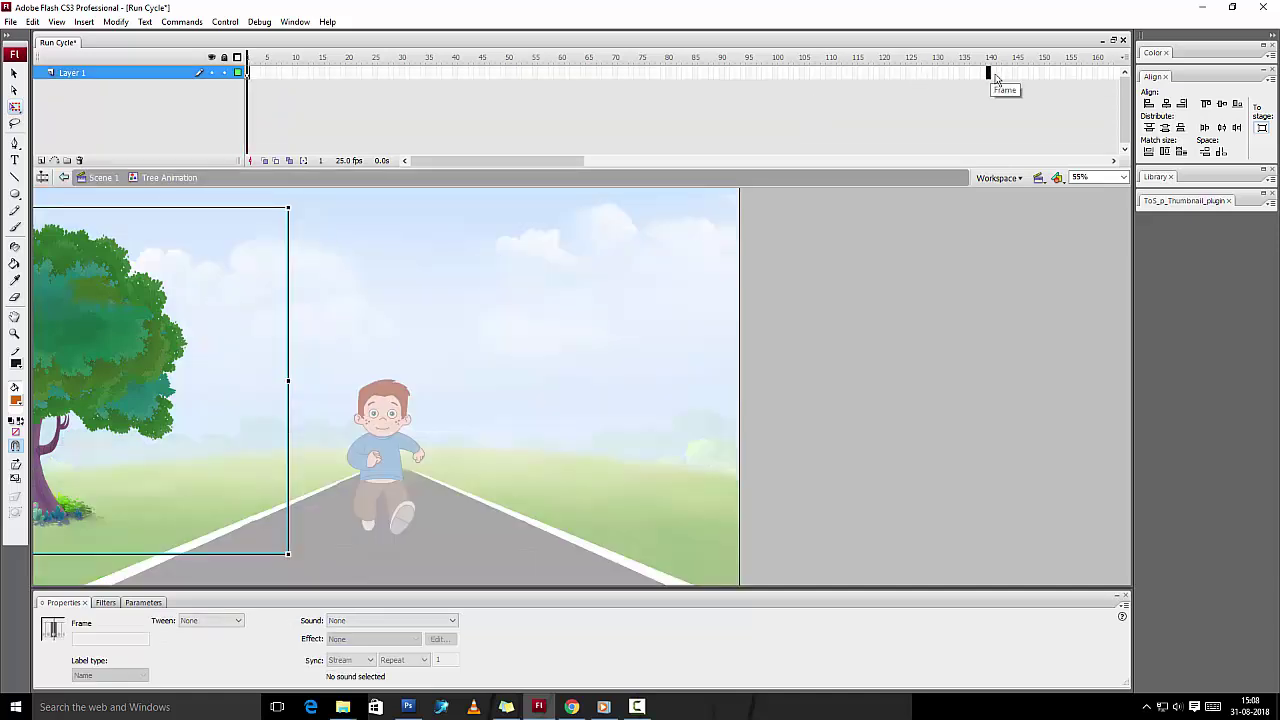
pyautogui.press('F6')
pyautogui.moveTo(130, 414); pyautogui.dragTo(330, 372)
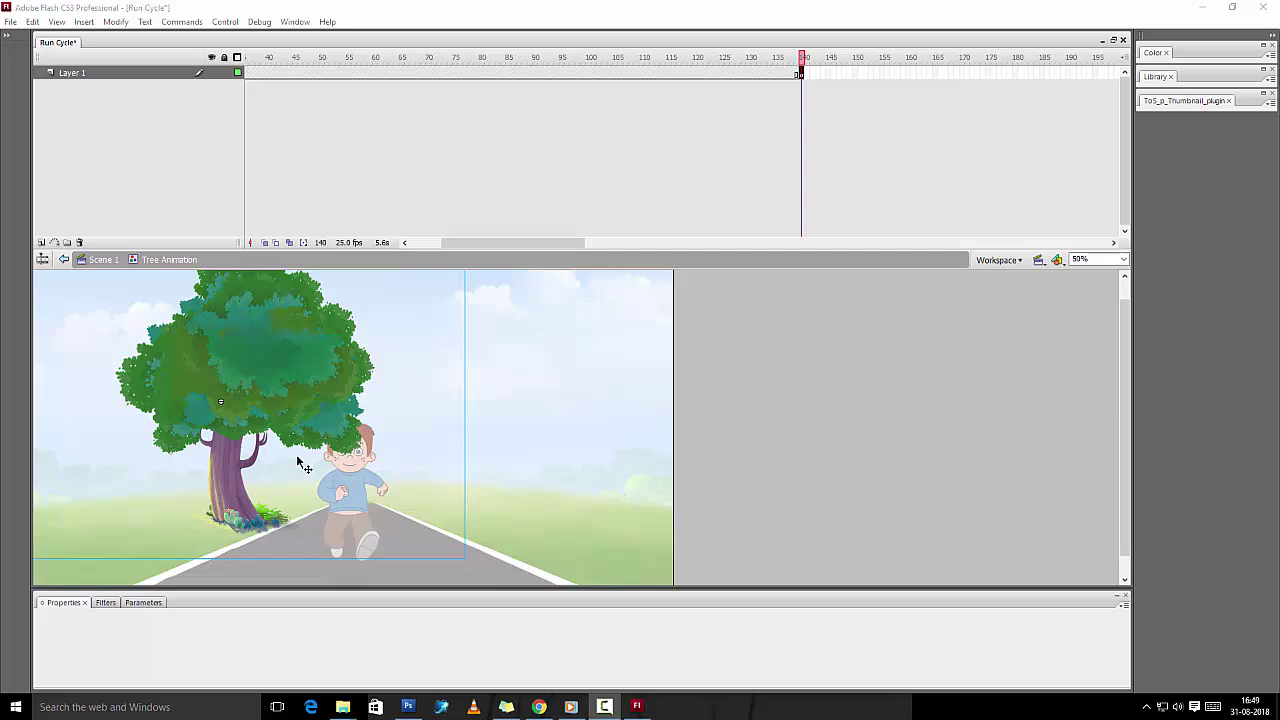
pyautogui.hotkey('ctrl', 'alt', 's')
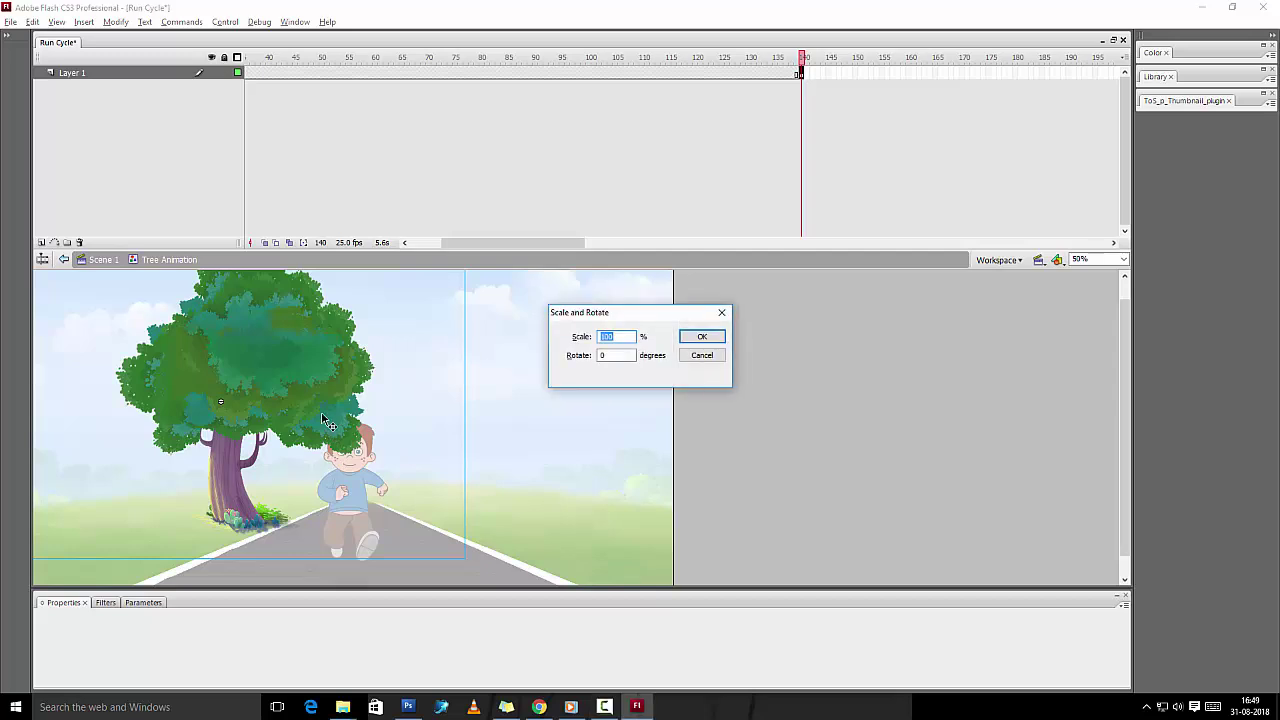
pyautogui.write('50')
pyautogui.press('Return')
pyautogui.moveTo(213, 388); pyautogui.dragTo(327, 504)
pyautogui.hotkey('ctrl', 'alt', 's')
pyautogui.write('50')
pyautogui.press('Return')
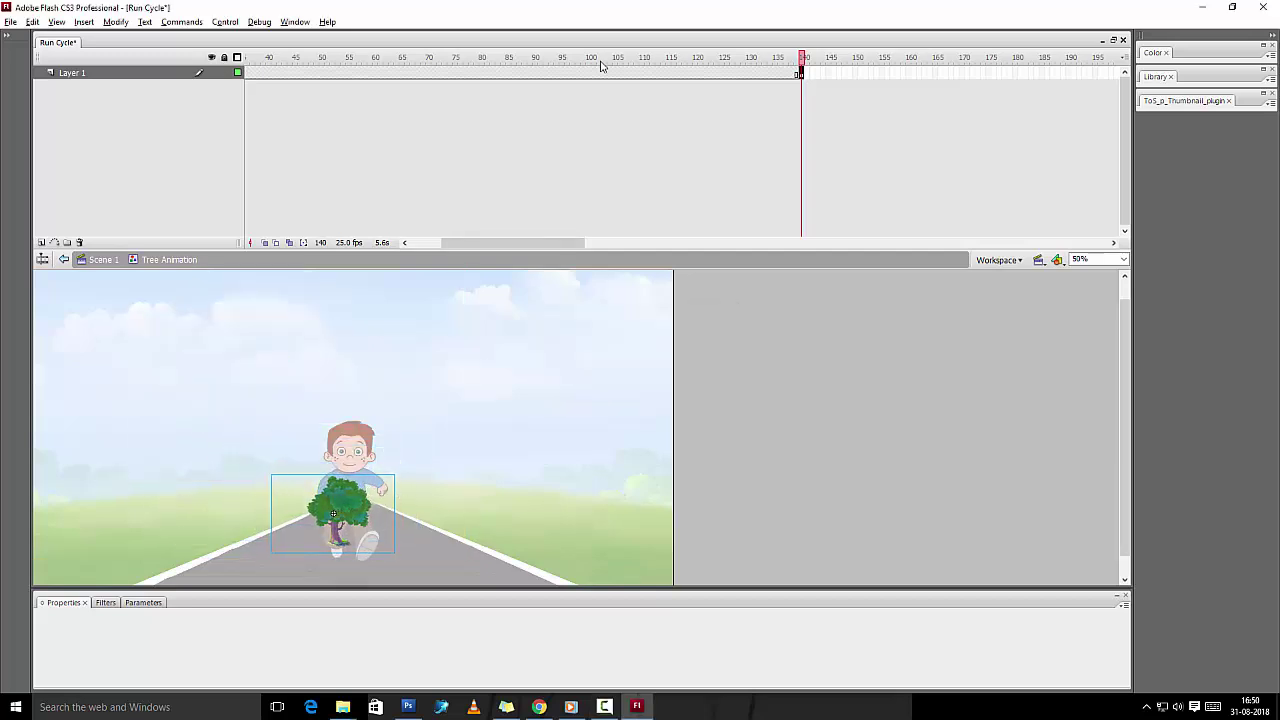
# Create a motion tween between the tree's first and last keyframes and play it
pyautogui.rightClick(578, 72)
pyautogui.click(606, 79)
pyautogui.moveTo(578, 58); pyautogui.dragTo(6, 205)
pyautogui.press('Return')
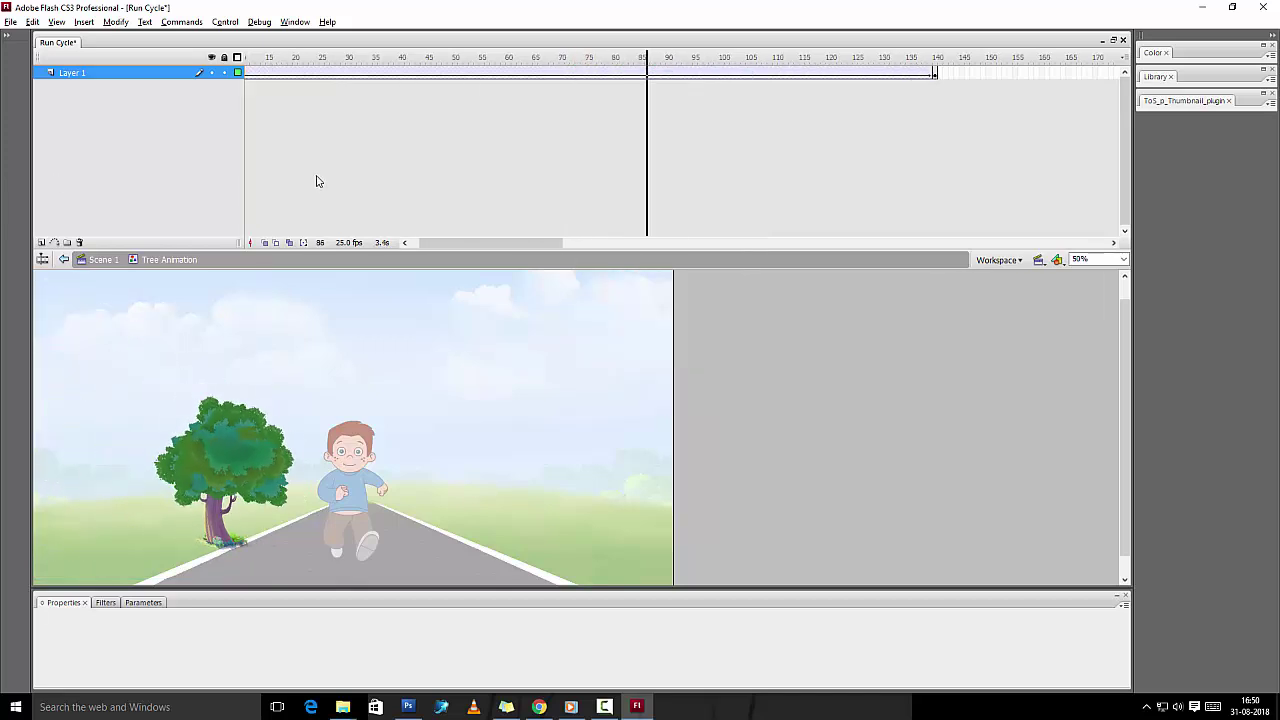
# At frame 1, move the tree beyond the stage's left edge, scale it by 105% and play the tween
pyautogui.moveTo(262, 58); pyautogui.dragTo(122, 73)
pyautogui.moveTo(124, 402); pyautogui.dragTo(36, 390)
pyautogui.hotkey('ctrl', '2')
pyautogui.moveTo(349, 410); pyautogui.dragTo(281, 418)
pyautogui.hotkey('ctrl', 'alt', 's')
pyautogui.write('105')
pyautogui.press('Return')
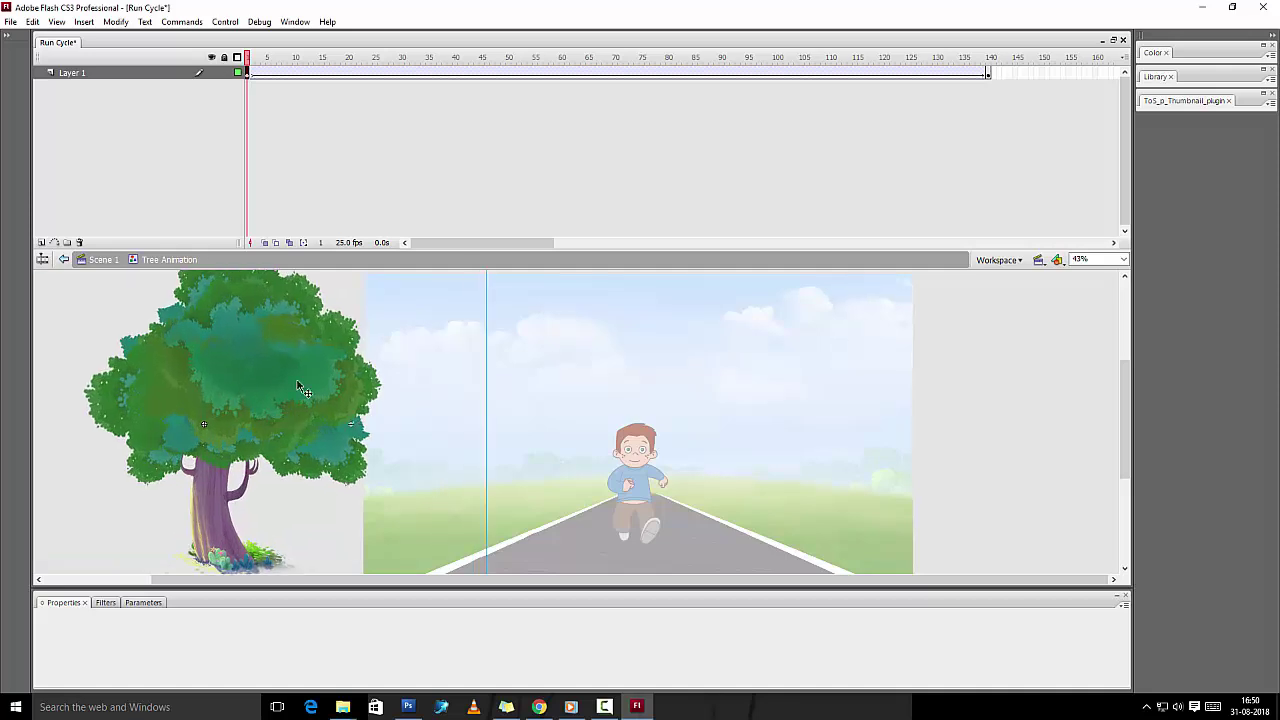
pyautogui.press('Return')
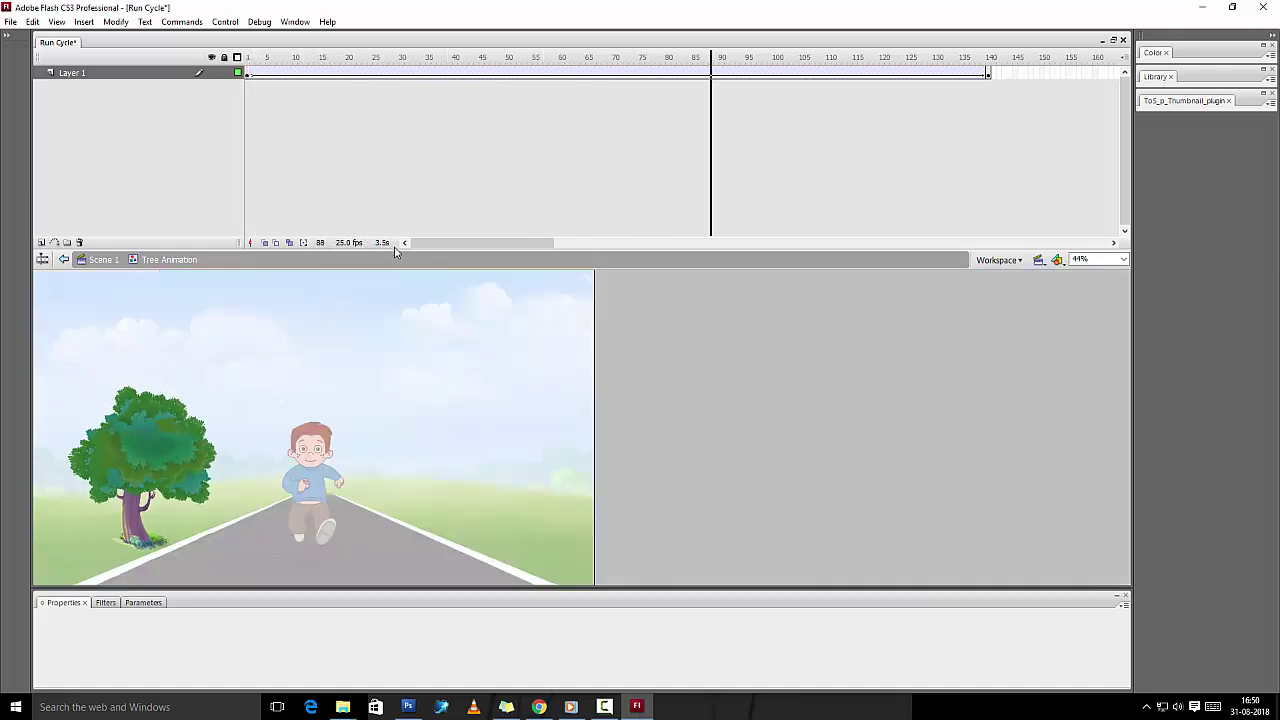
# Insert a blank keyframe at frame 141 of the Tree Animation symbol's layer
pyautogui.click(245, 74)
pyautogui.moveTo(311, 69); pyautogui.dragTo(988, 70)
pyautogui.press('F7')
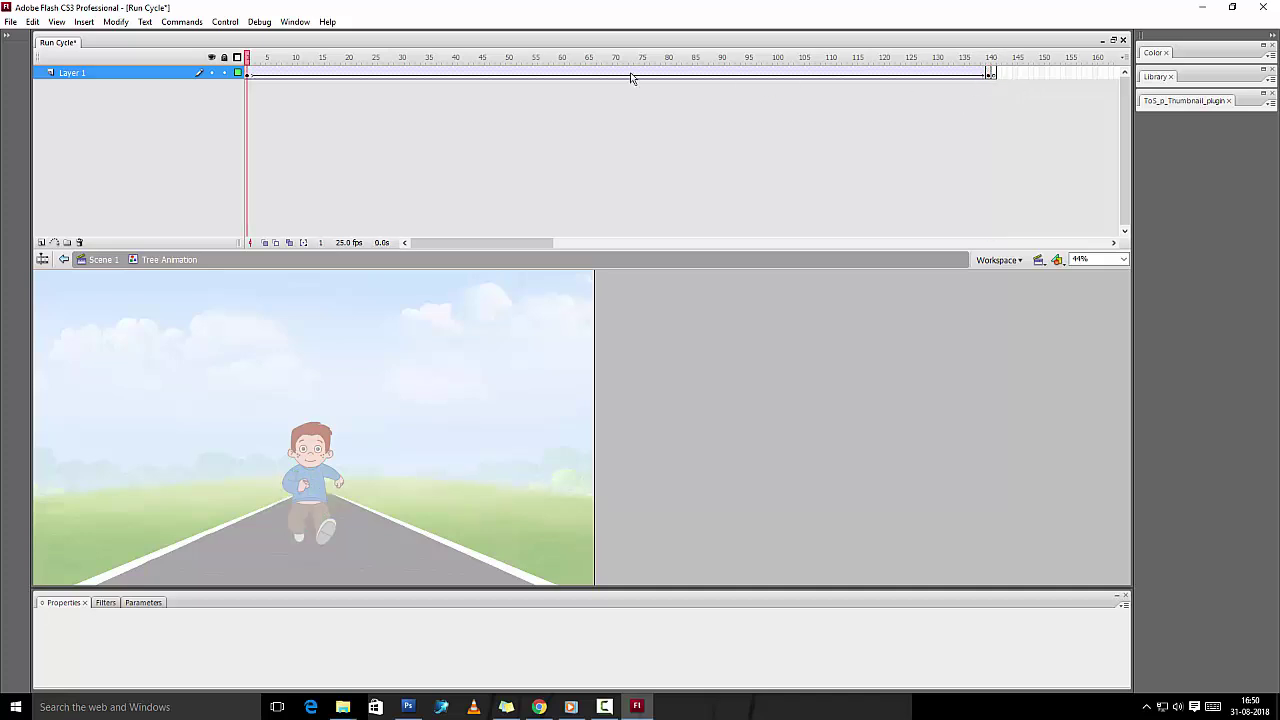
# Add a keyframe at frame 85 of the tree tween and adjust the tree's color effect at frame 1
pyautogui.moveTo(250, 79); pyautogui.dragTo(712, 77)
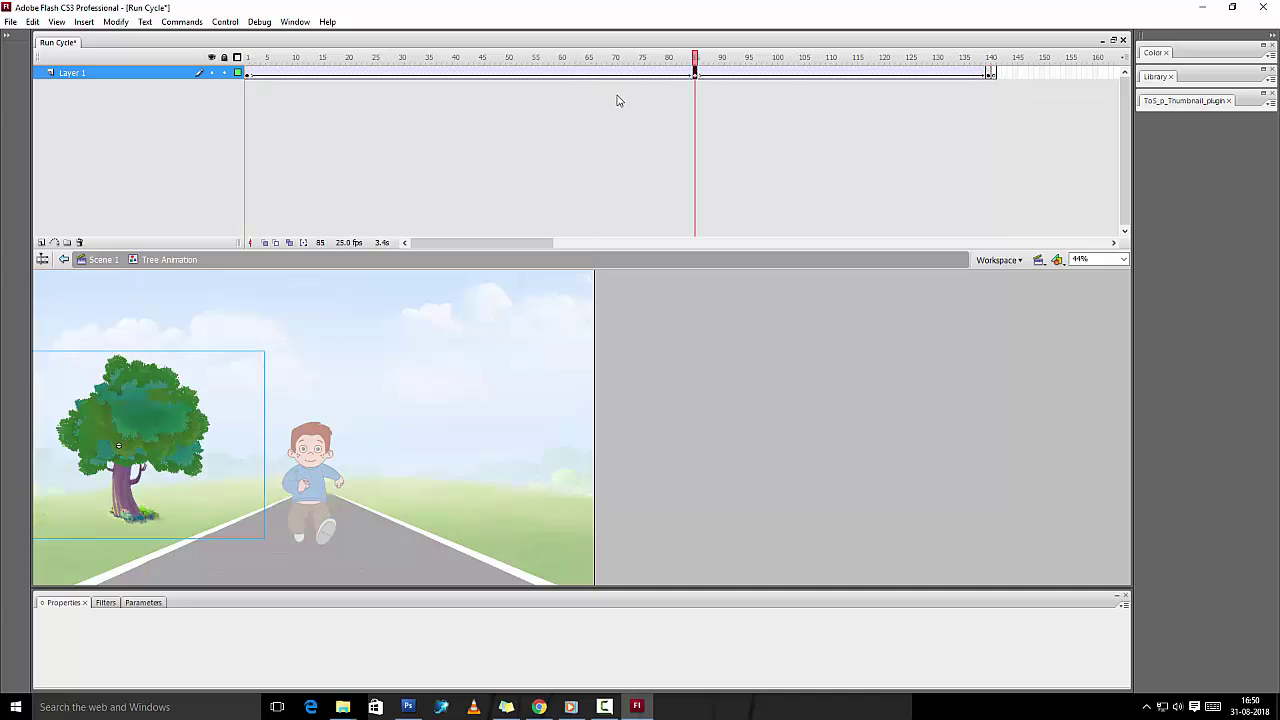
pyautogui.click(248, 74)
pyautogui.press('Return')
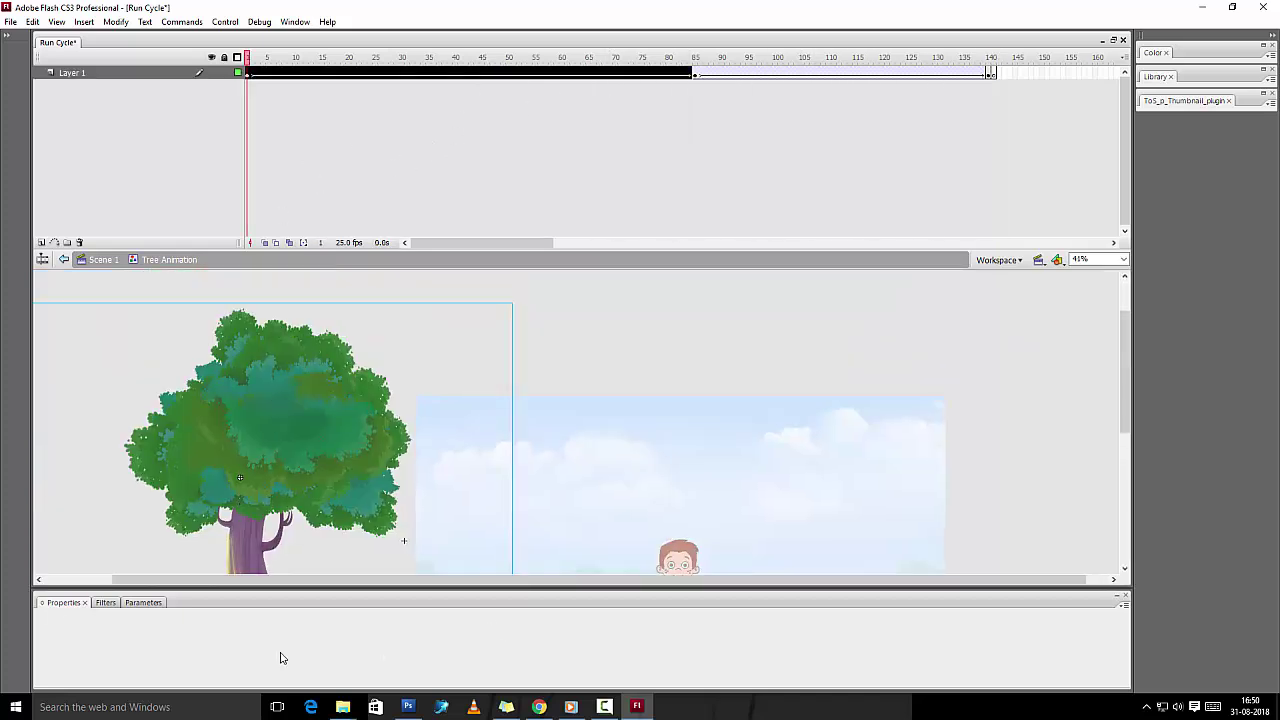
pyautogui.click(360, 620)
pyautogui.click(345, 640)
pyautogui.click(410, 620)
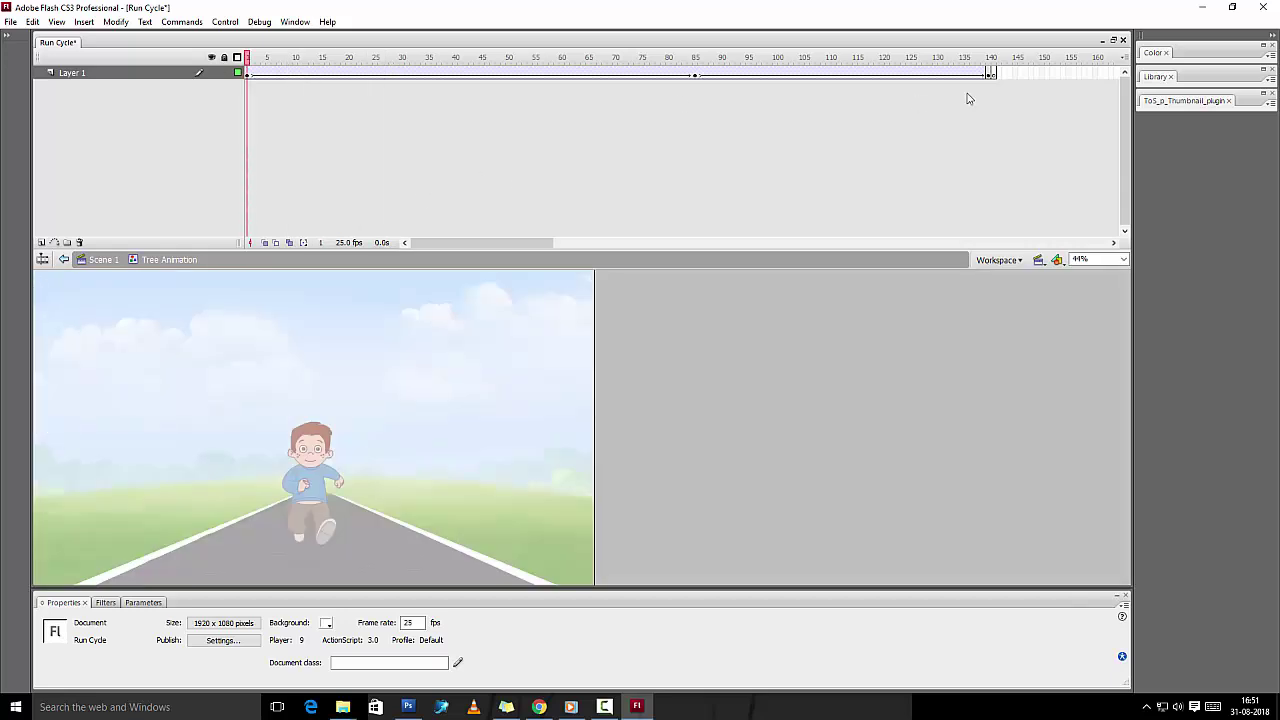
# Apply the Alpha color effect to the tree at frame 140 and play the animation
pyautogui.click(989, 74)
pyautogui.click(360, 620)
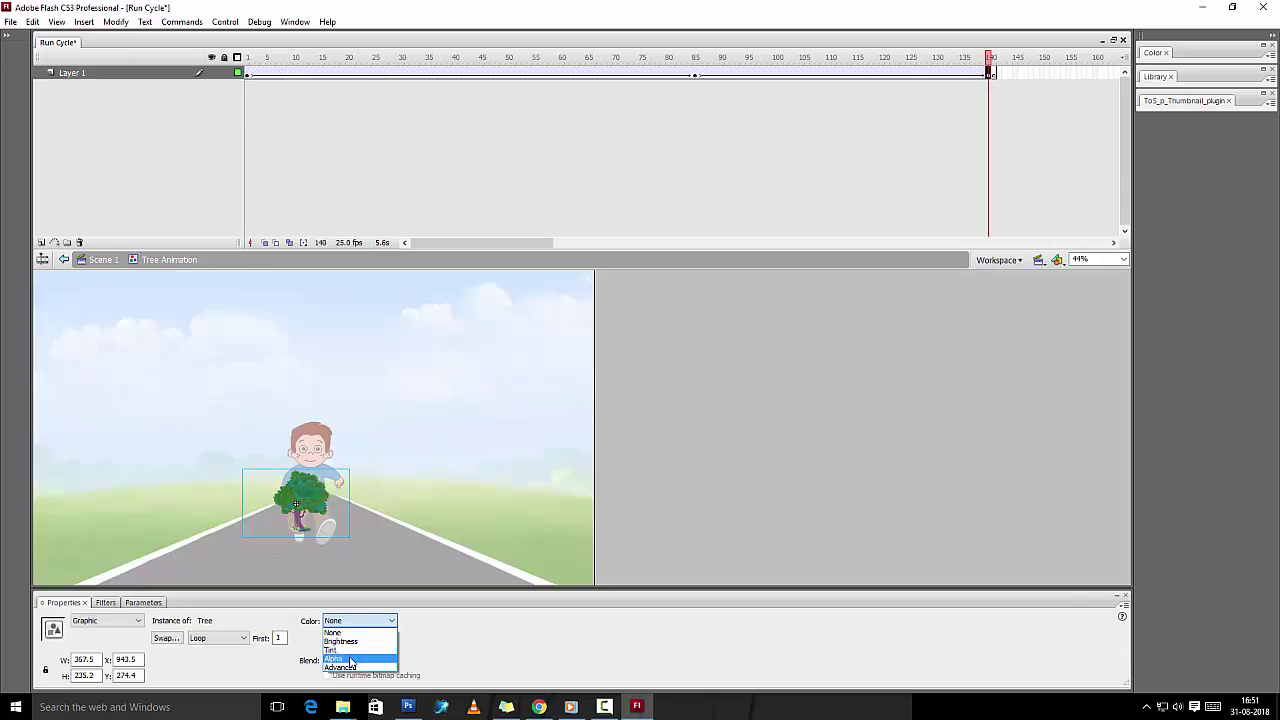
pyautogui.click(350, 660)
pyautogui.press('Return')
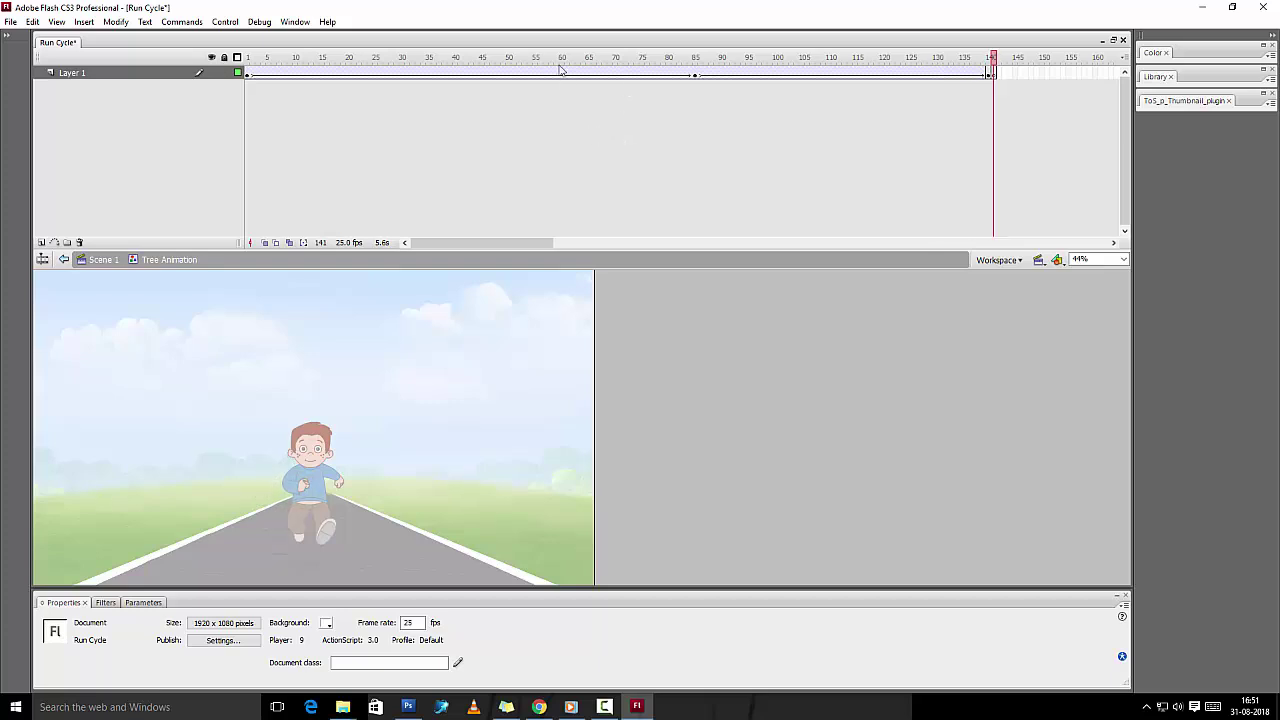
# Return to Scene 1, play the tree animation, and extend all five layers to frame 170
pyautogui.click(103, 259)
pyautogui.press('Return')
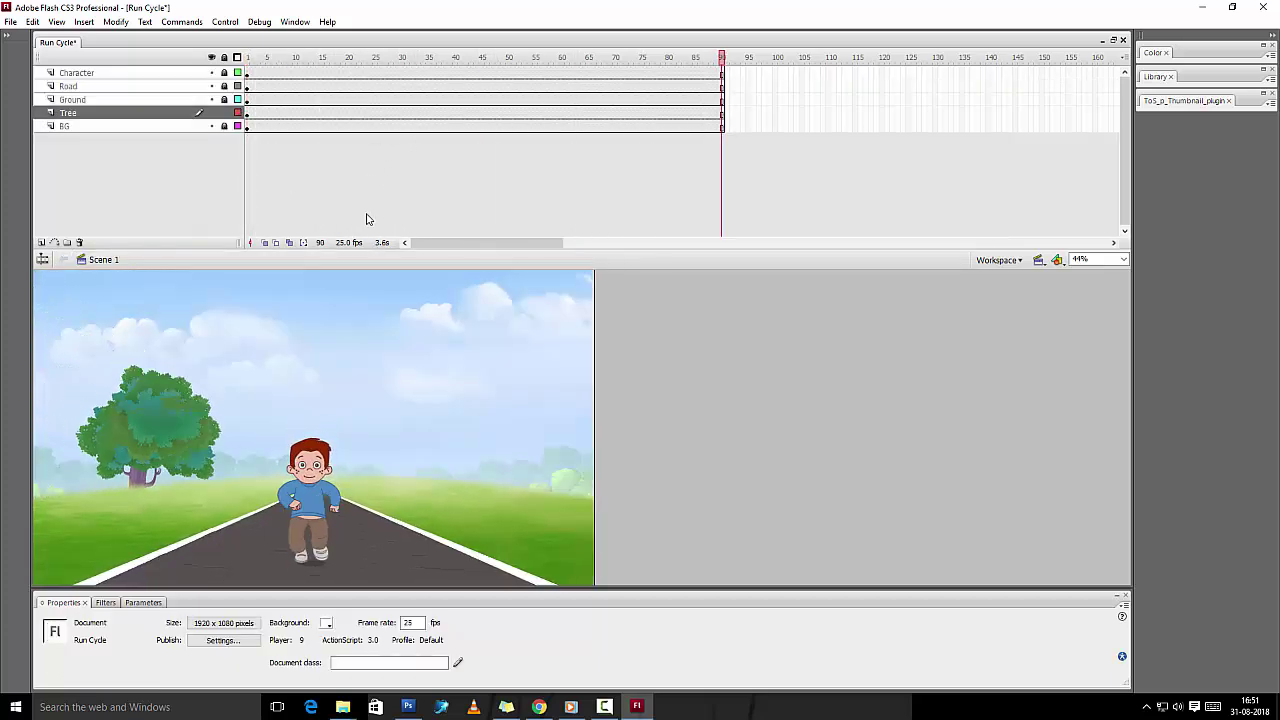
pyautogui.moveTo(762, 73); pyautogui.dragTo(1119, 127)
pyautogui.press('F5')
pyautogui.press('Return')
# Extend all scene layers further, to about frame 280, and play the scene
pyautogui.moveTo(542, 249); pyautogui.dragTo(542, 237)
pyautogui.moveTo(542, 232); pyautogui.dragTo(658, 232)
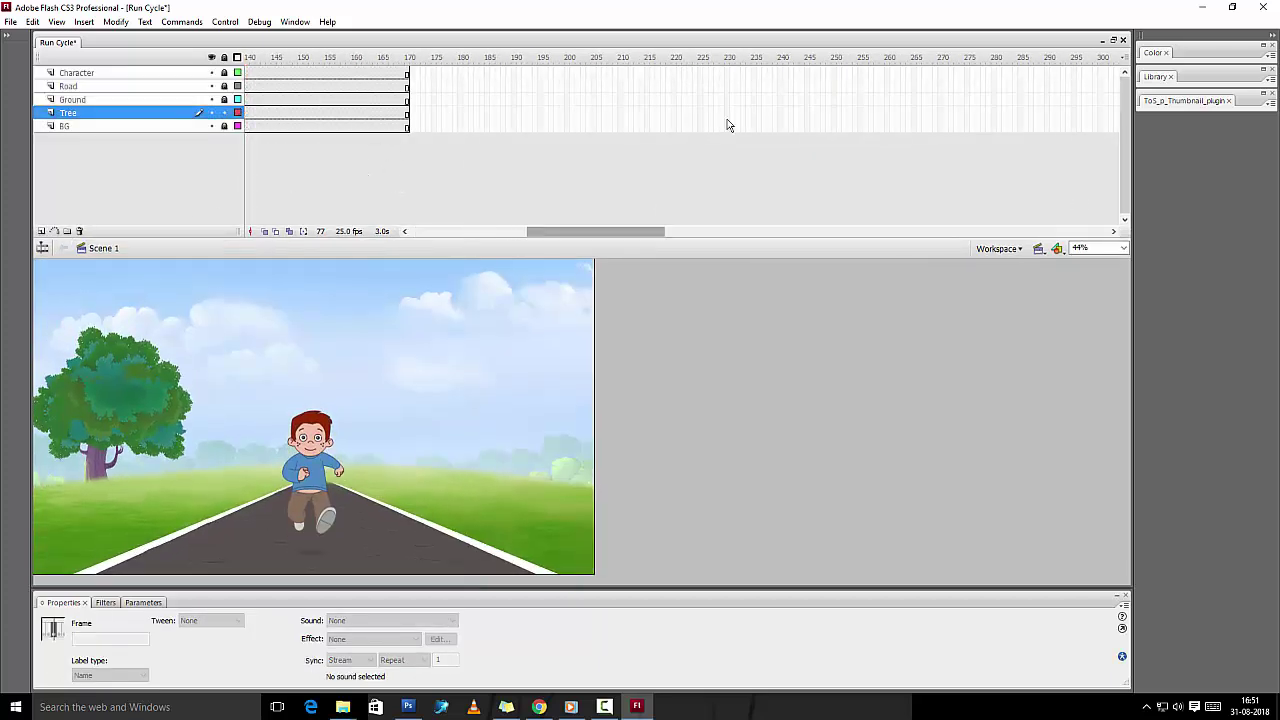
pyautogui.moveTo(993, 73); pyautogui.dragTo(997, 101)
pyautogui.press('F5')
pyautogui.press('Return')
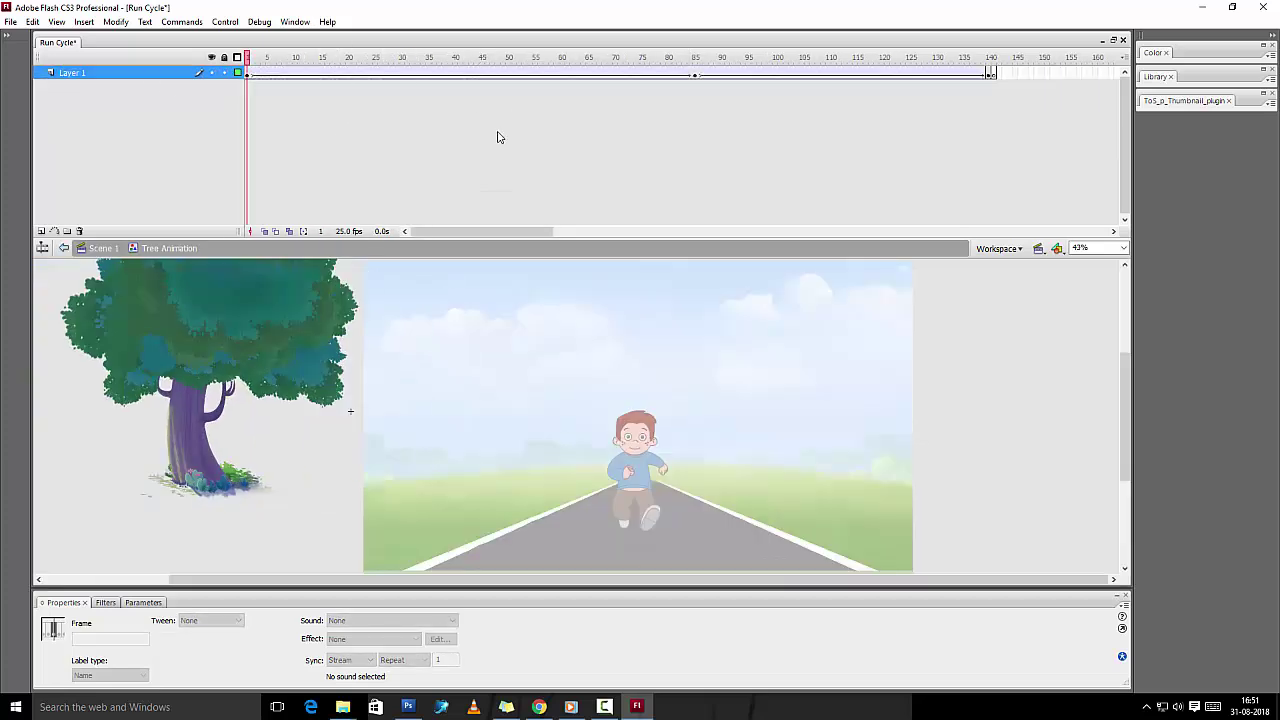
# Inside Tree Animation, remove frames from both tween segments to bring their end keyframes to frames 65 and 110
pyautogui.click(695, 73)
pyautogui.moveTo(993, 73); pyautogui.dragTo(1123, 78)
pyautogui.hotkey('shift', 'F5')
# Return to Scene 1 and play the scene with the shortened tree animation
pyautogui.click(104, 248)
pyautogui.moveTo(322, 231); pyautogui.dragTo(669, 131)
pyautogui.press('Return')
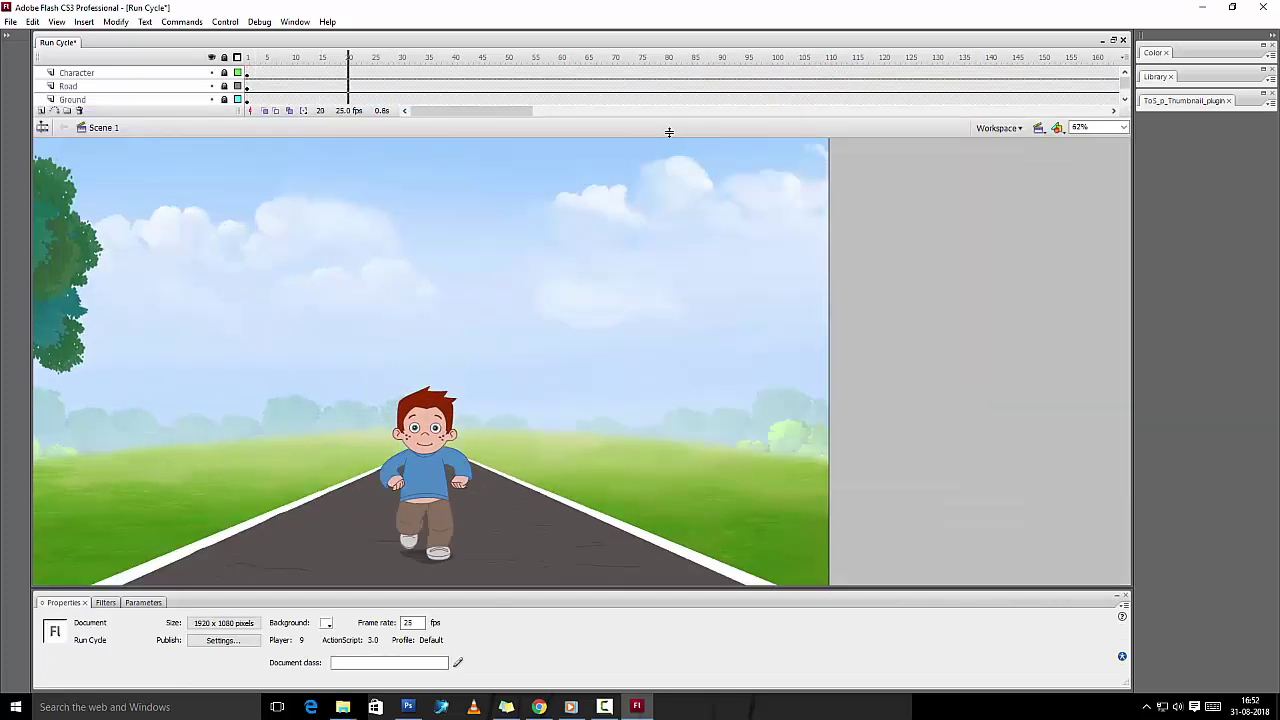
pyautogui.press('Return')
# Copy the tree instance at frame 1 and paste it into a new layer directly above Tree
pyautogui.click(247, 87)
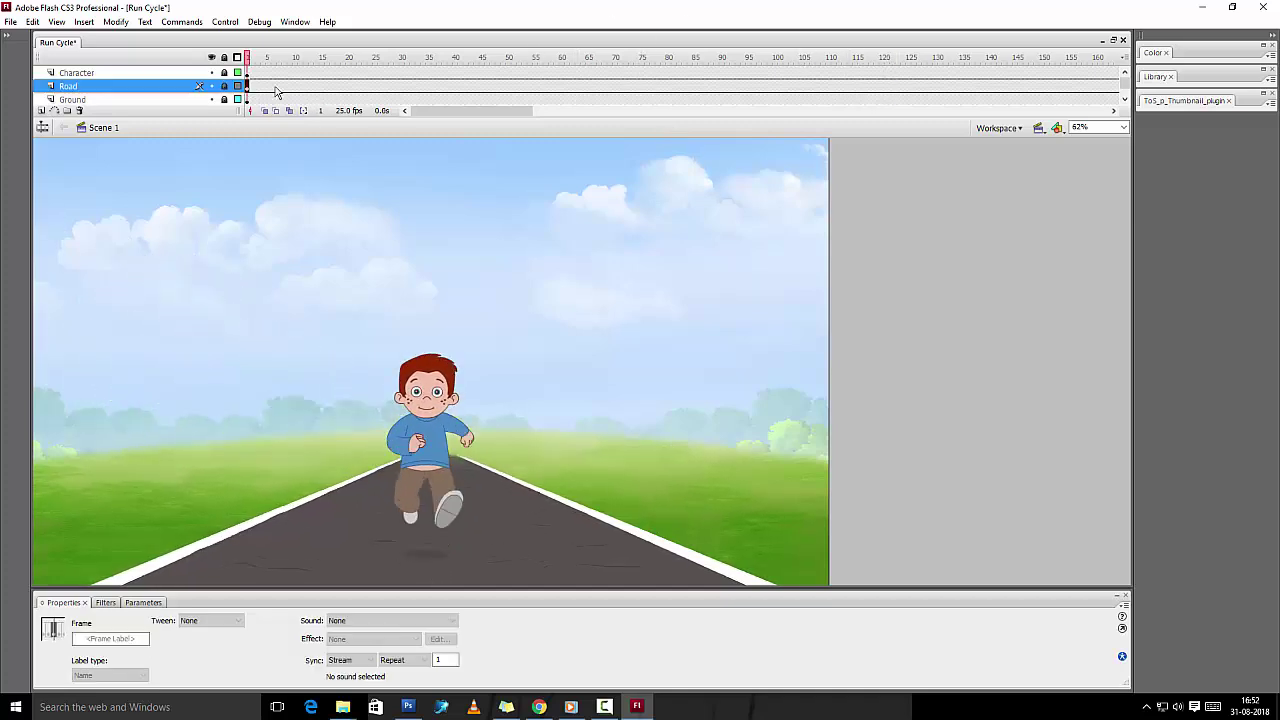
pyautogui.hotkey('ctrl', 'shift', 'w')
pyautogui.hotkey('ctrl', '-')
pyautogui.click(258, 299)
pyautogui.moveTo(317, 119); pyautogui.dragTo(317, 188)
pyautogui.rightClick(281, 305)
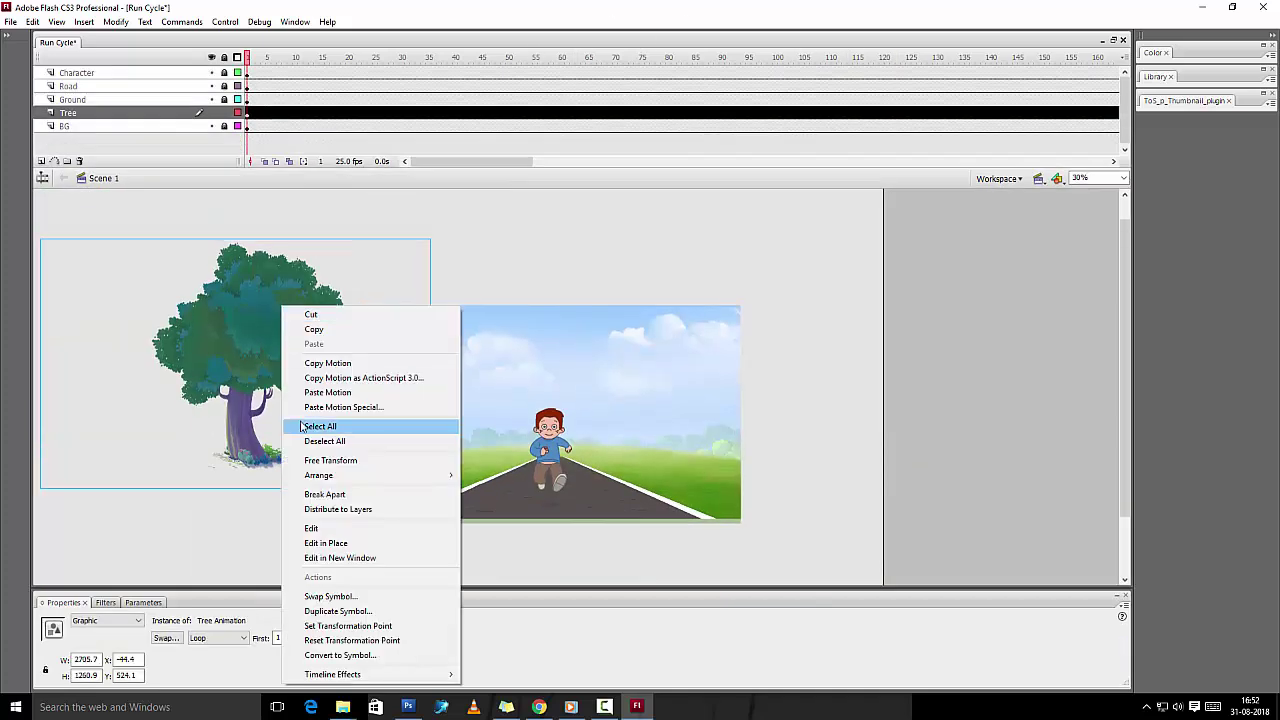
pyautogui.click(312, 329)
pyautogui.click(42, 161)
pyautogui.click(248, 115)
pyautogui.rightClick(767, 337)
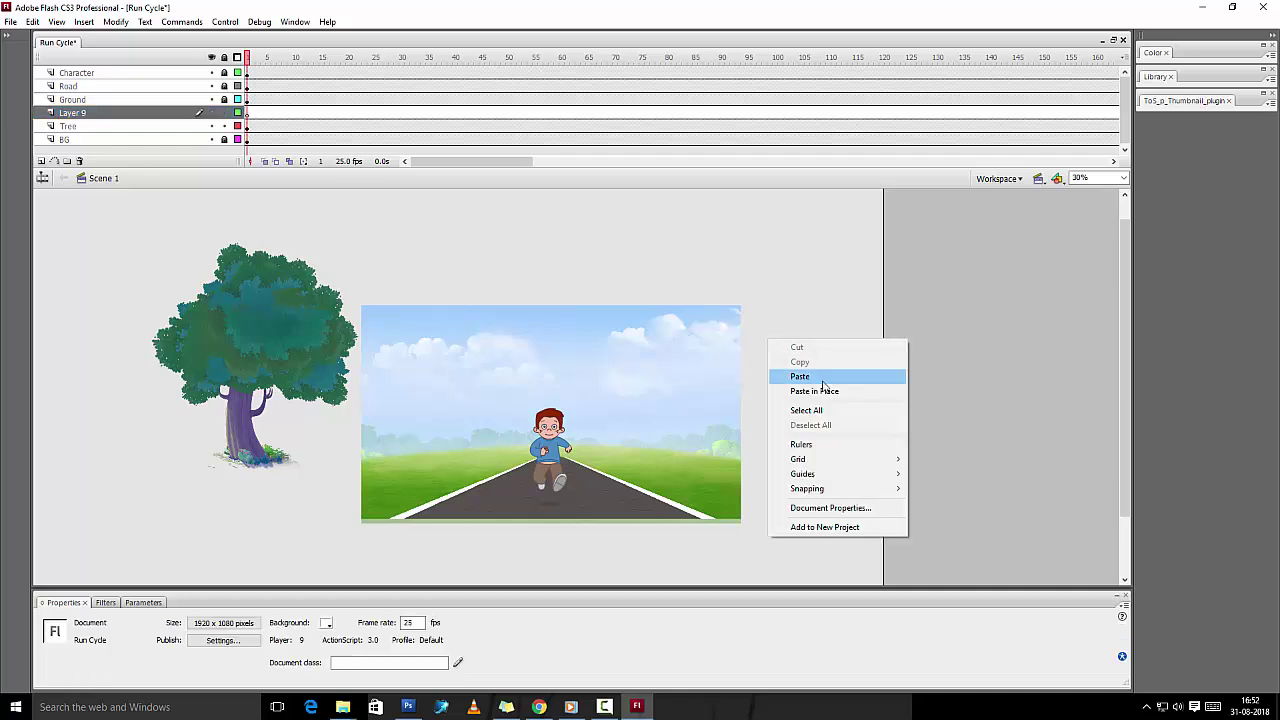
pyautogui.click(790, 374)
# Move the pasted tree beyond the stage's right edge, flip it horizontally and nudge it further right
pyautogui.moveTo(422, 342); pyautogui.dragTo(754, 360)
pyautogui.click(115, 21)
pyautogui.moveTo(30, 186)
pyautogui.click(262, 331)
pyautogui.hotkey('ctrl', '2')
pyautogui.hotkey('ctrl', '-')
pyautogui.hotkey('shift', 'Right')
pyautogui.hotkey('shift', 'Right')
# Move the Layer 9 keyframe to frame 9 and play the scene from the start
pyautogui.click(248, 115)
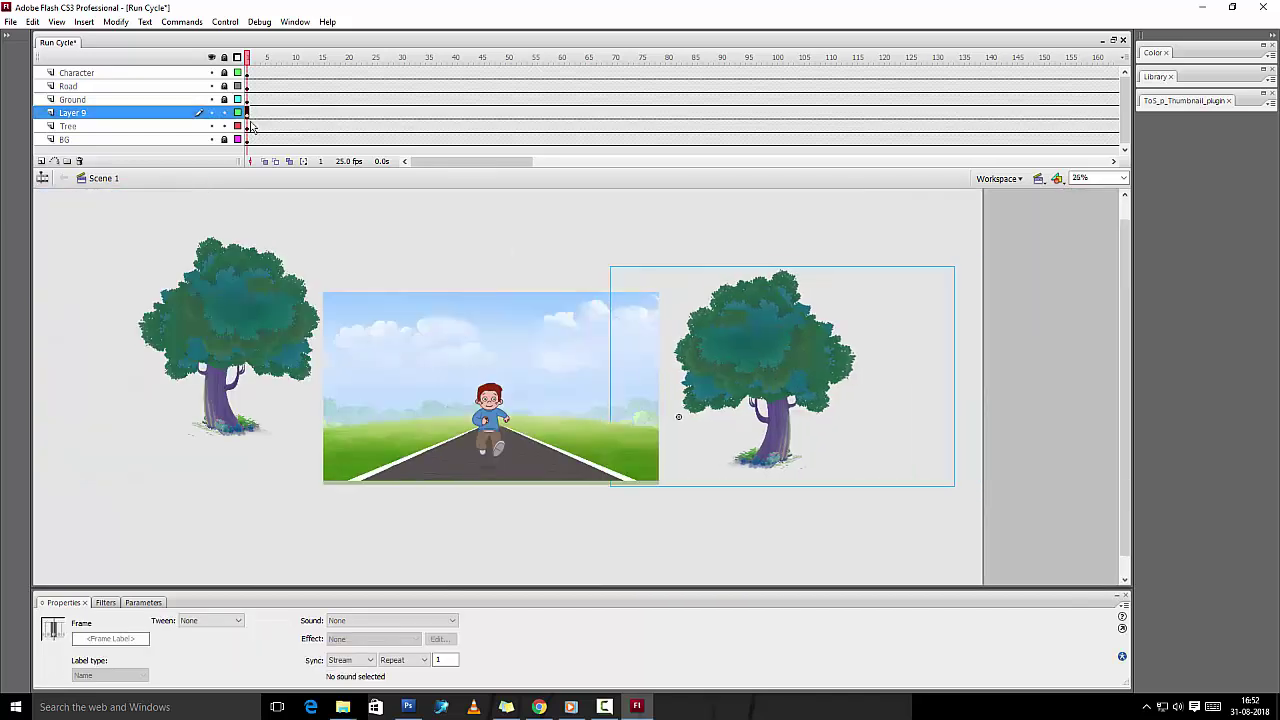
pyautogui.moveTo(294, 117); pyautogui.dragTo(290, 116)
pyautogui.hotkey('ctrl', '2')
pyautogui.hotkey('ctrl', 'alt', 'r')
pyautogui.press('Return')
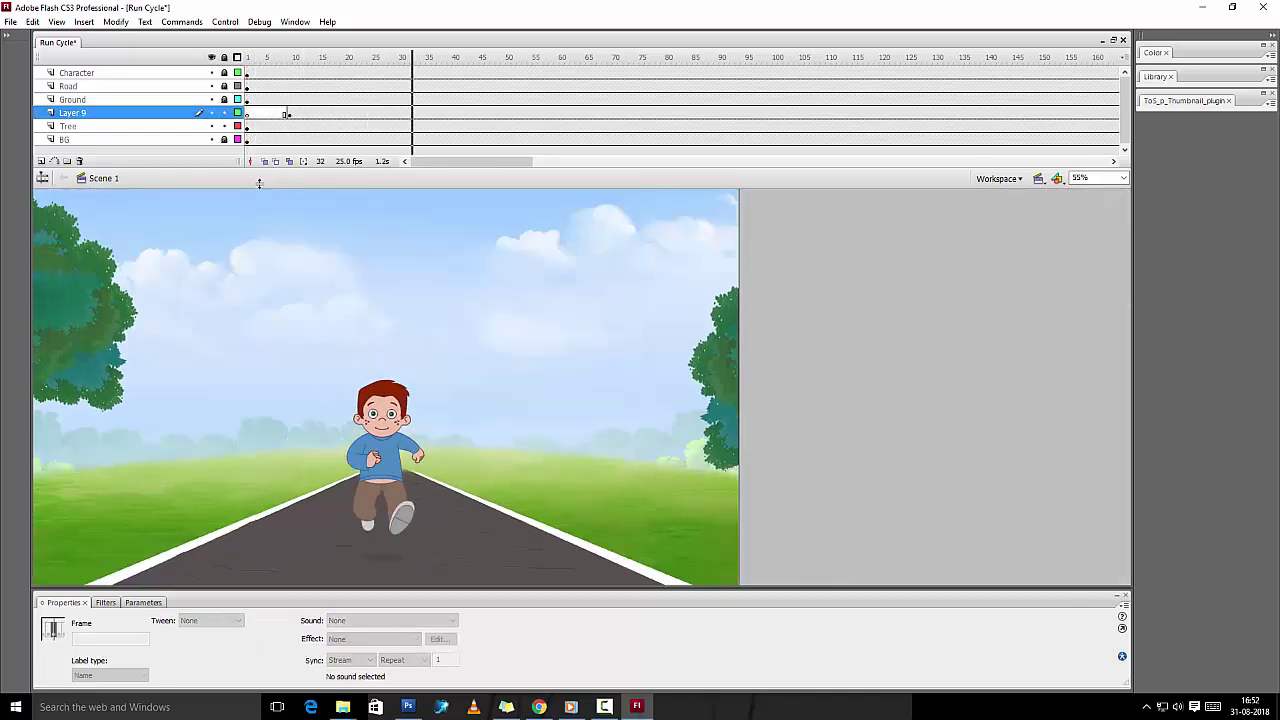
pyautogui.hotkey('ctrl', 'alt', 'r')
pyautogui.doubleClick(290, 114)
pyautogui.click(104, 178)
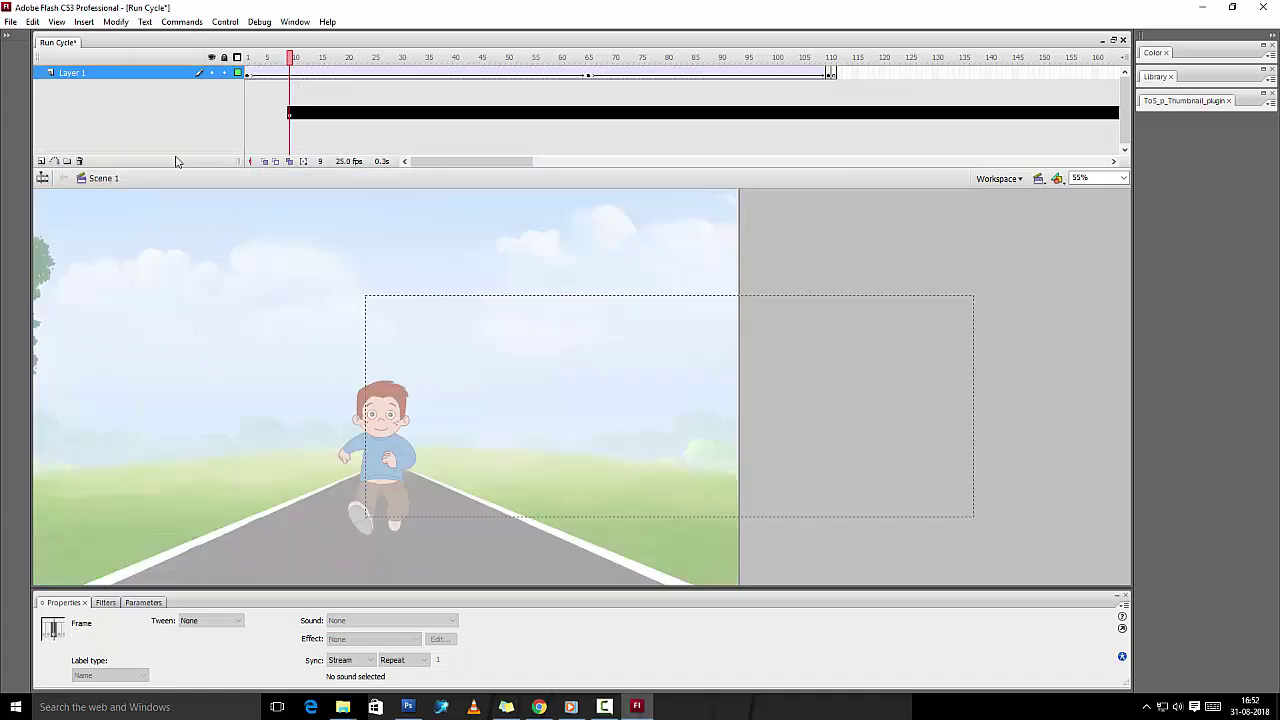
pyautogui.moveTo(302, 72); pyautogui.dragTo(600, 70)
# Delay the right-hand tree by moving the Layer 9 keyframe to frame 20, playing the scene to check its timing
pyautogui.click(290, 114)
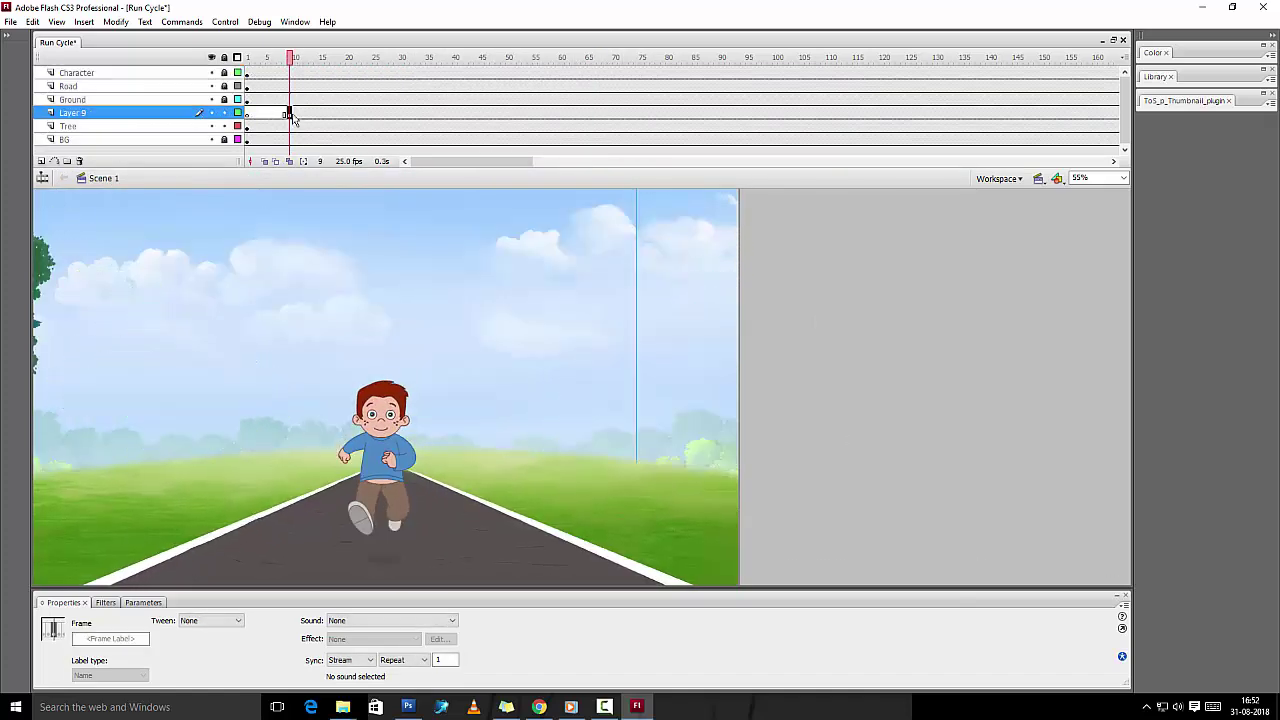
pyautogui.press('Return')
pyautogui.click(287, 115)
pyautogui.press('Return')
pyautogui.click(287, 115)
pyautogui.click(307, 115)
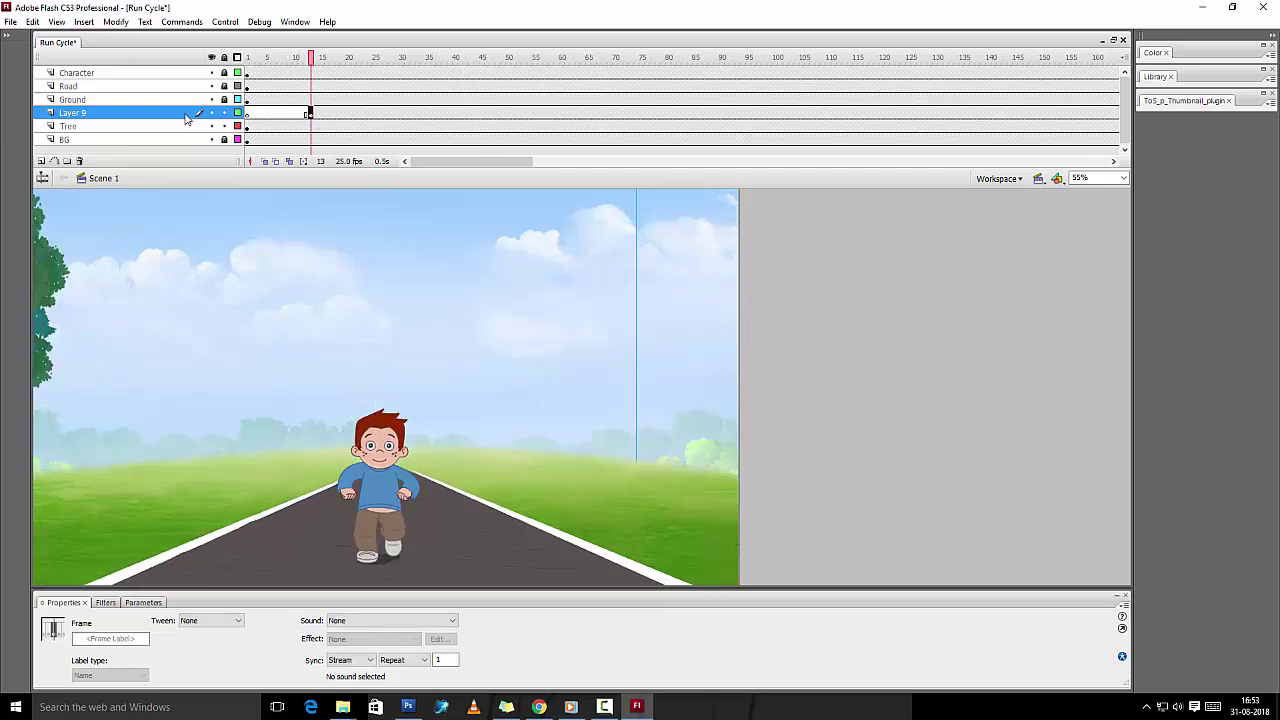
pyautogui.press('Return')
pyautogui.click(287, 115)
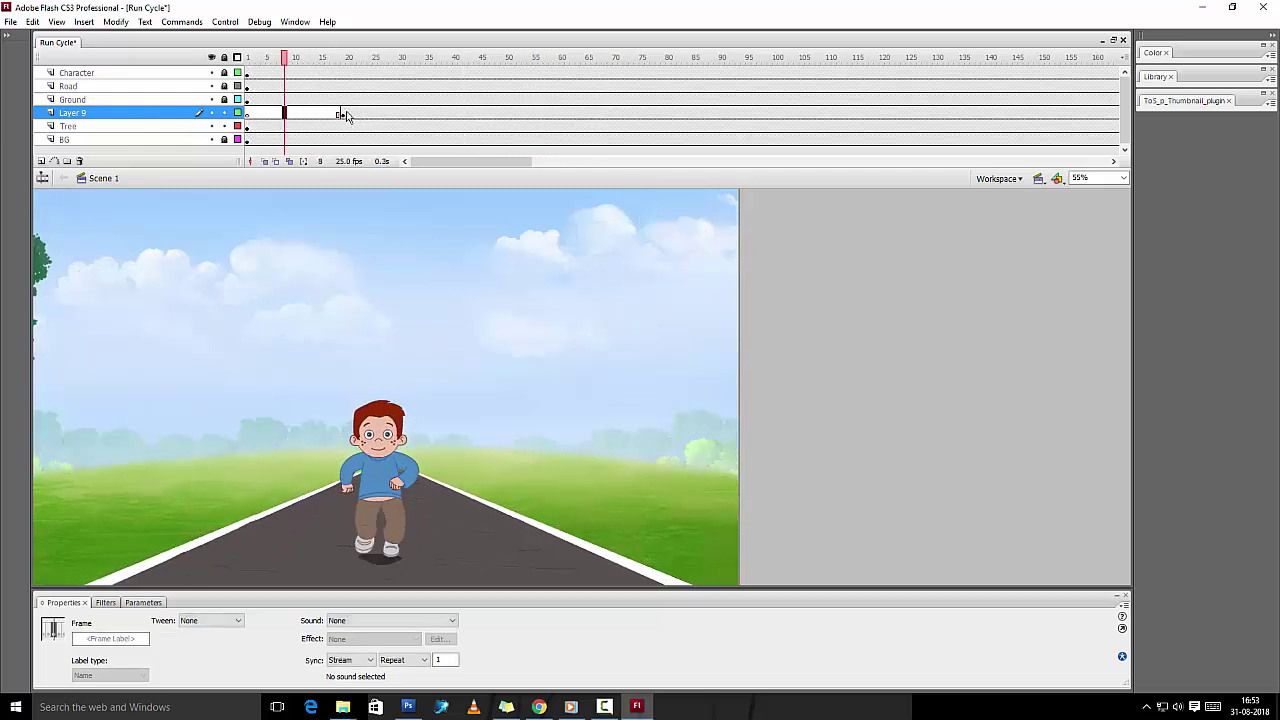
pyautogui.click(344, 115)
# Add two layers above Layer 9 and copy the frames of both tree layers into them
pyautogui.click(120, 113)
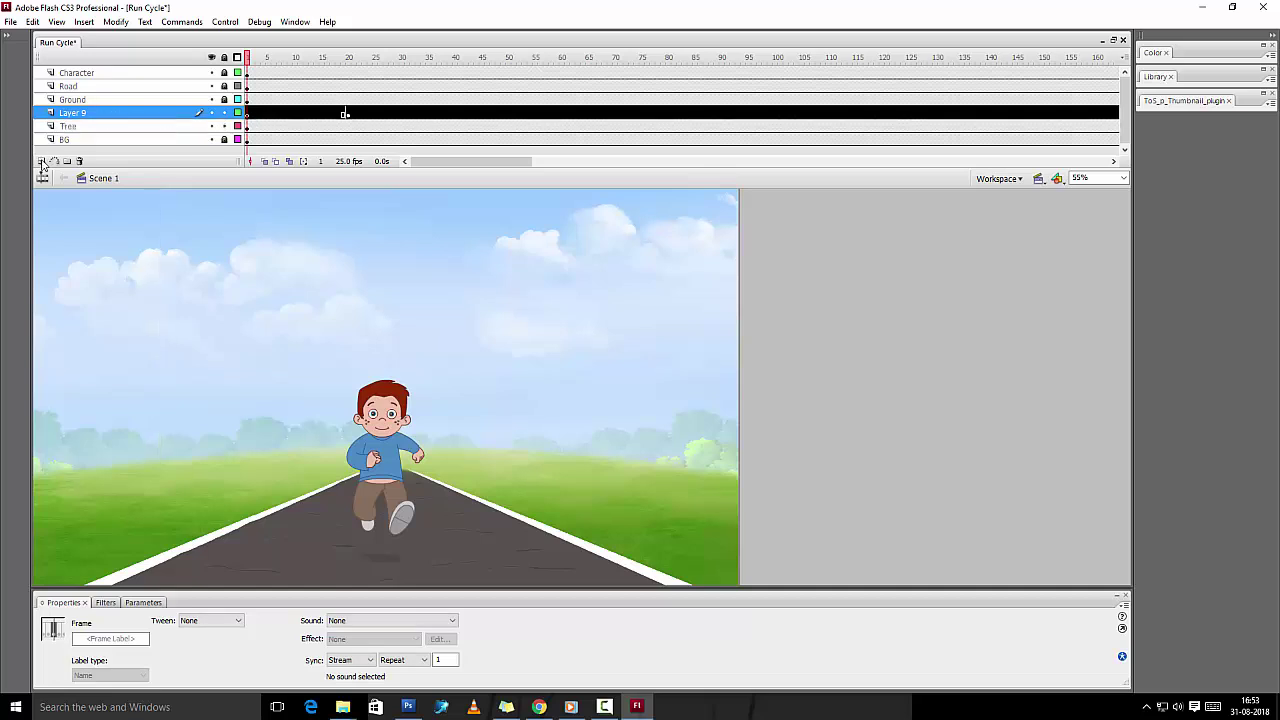
pyautogui.click(42, 163)
pyautogui.click(42, 163)
pyautogui.moveTo(100, 169); pyautogui.dragTo(110, 268)
pyautogui.moveTo(249, 141); pyautogui.dragTo(446, 153)
# Add two more layers above the copied trees and duplicate the tree frames there, starting at frame 39
pyautogui.click(107, 115)
pyautogui.click(42, 261)
pyautogui.click(42, 261)
pyautogui.moveTo(430, 153); pyautogui.dragTo(530, 126)
pyautogui.moveTo(478, 268); pyautogui.dragTo(451, 212)
pyautogui.click(323, 166)
pyautogui.click(497, 153)
pyautogui.hotkey('ctrl', '2')
pyautogui.hotkey('ctrl', 'shift', 'w')
# Insert frames in the four duplicated tree layers to shift their keyframes to frames 30, 49 and 68
pyautogui.moveTo(306, 100); pyautogui.dragTo(343, 100)
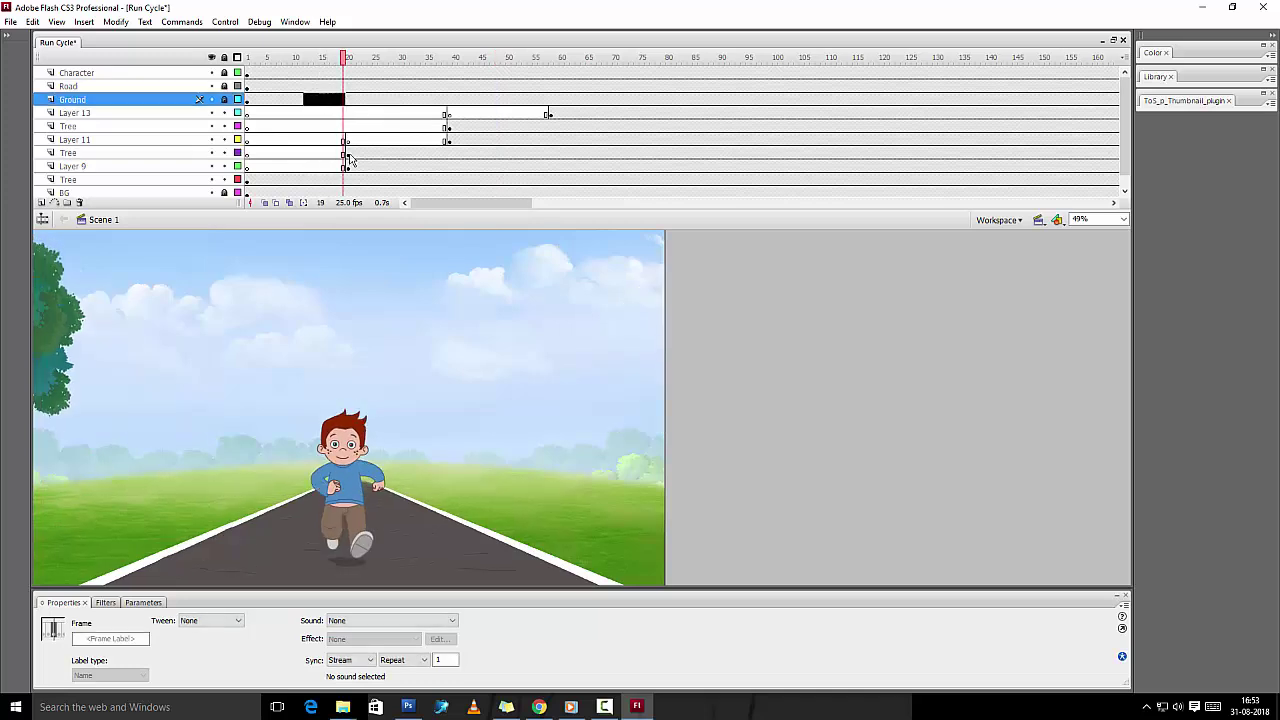
pyautogui.click(348, 154)
pyautogui.moveTo(333, 153)
pyautogui.mouseDown()
pyautogui.moveTo(334, 114)
pyautogui.moveTo(329, 154)
pyautogui.mouseUp()
pyautogui.press('F5')
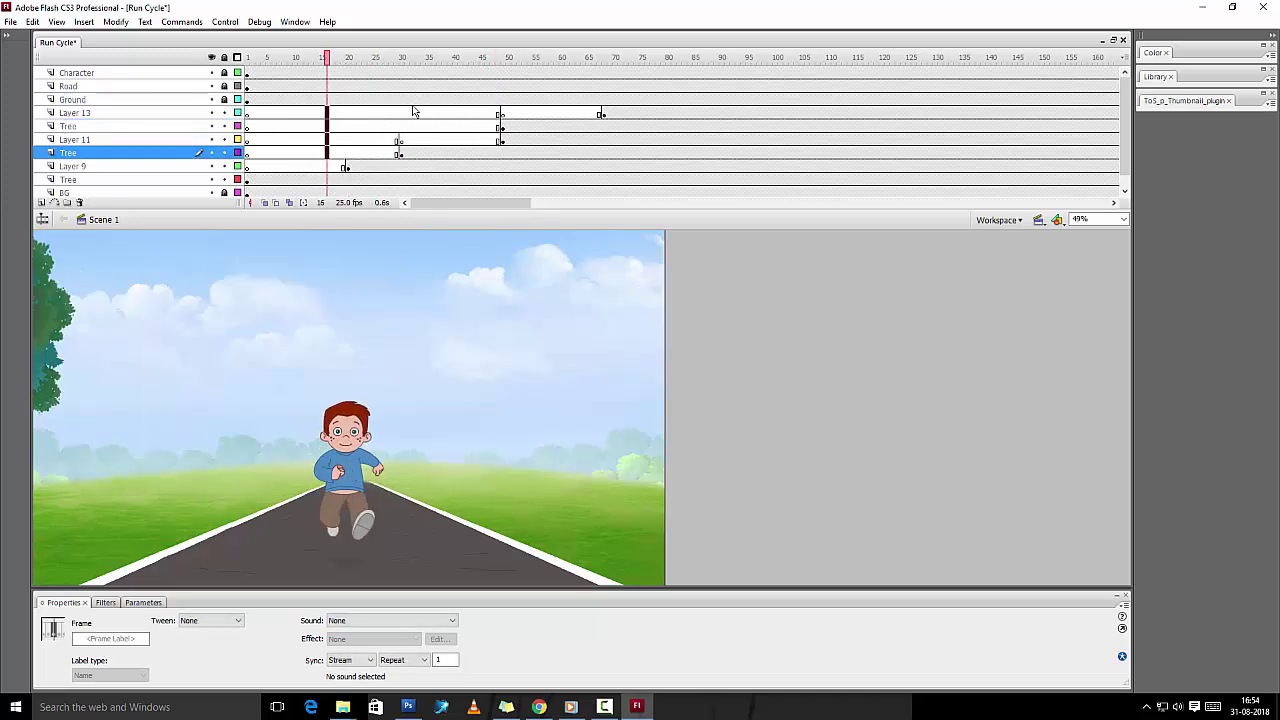
# Insert frames in Layer 13 and the Tree layer below it, shifting their keyframes to frames 61 and 80, and play the scene
pyautogui.moveTo(481, 113); pyautogui.dragTo(481, 127)
pyautogui.press('F5')
pyautogui.press('F5')
pyautogui.press('F5')
pyautogui.press('F5')
pyautogui.press('F5')
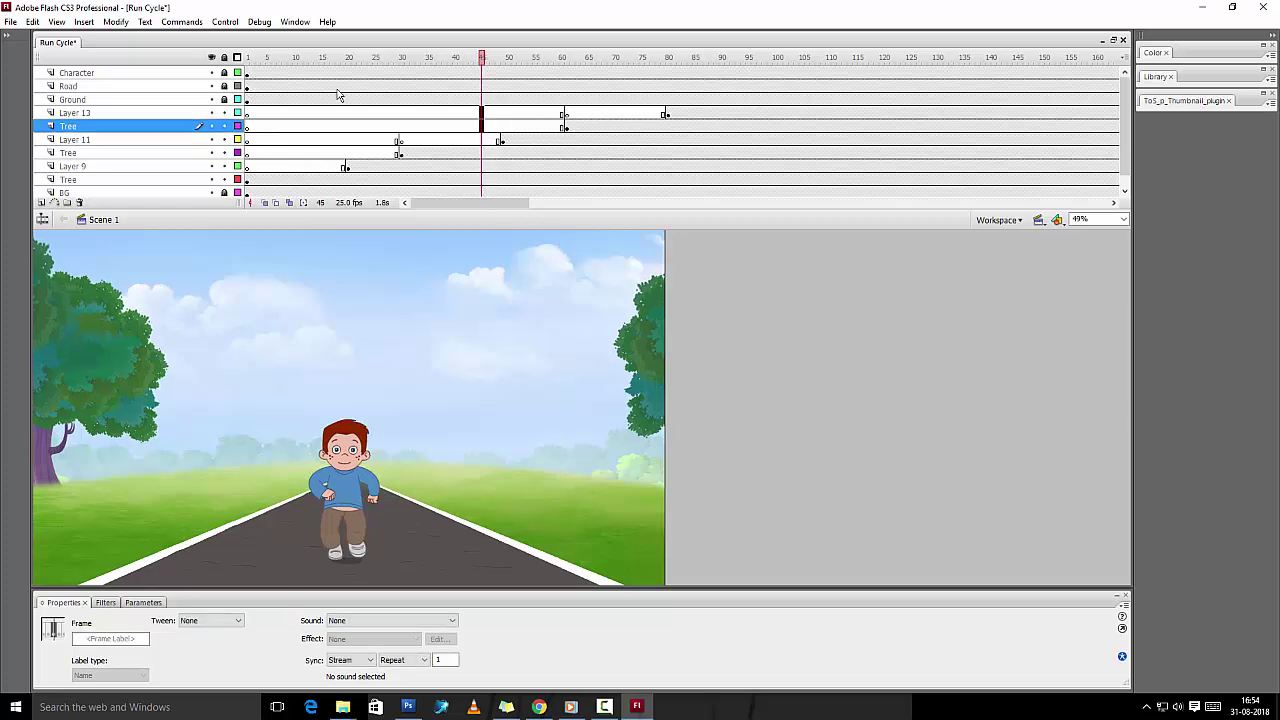
pyautogui.press('Return')
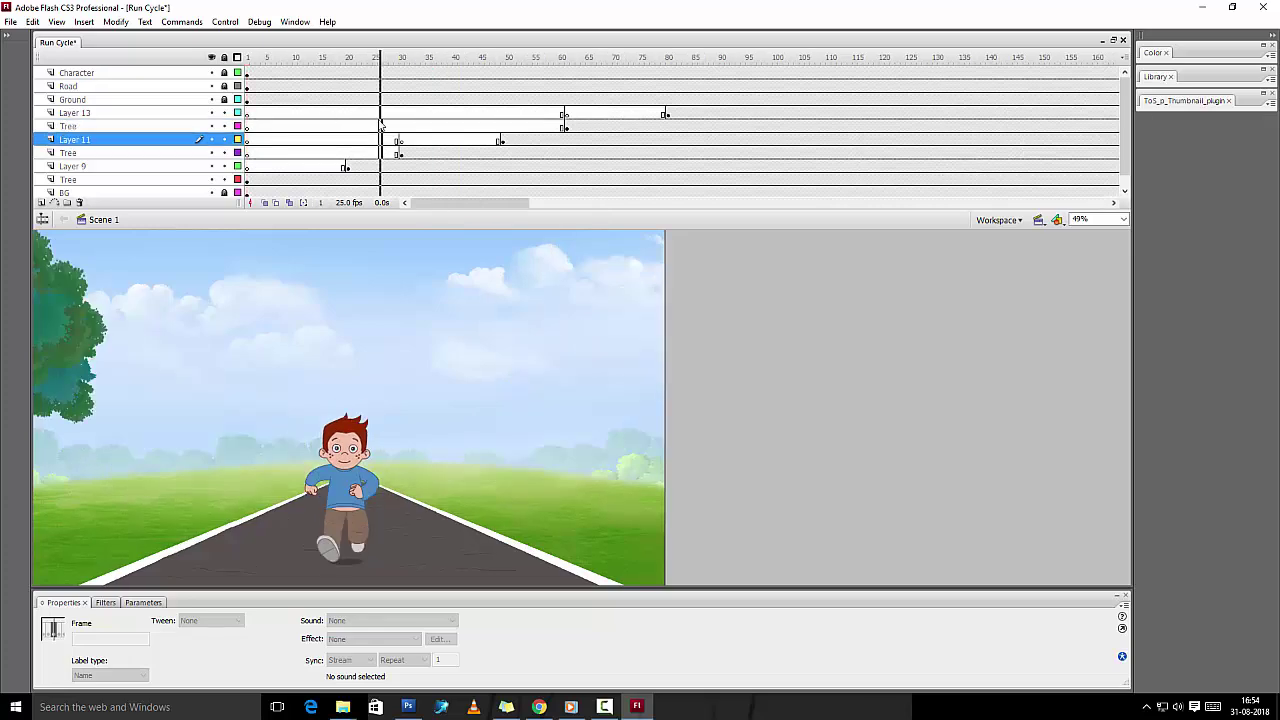
# Insert frames in the four duplicated tree layers to shift their keyframes to frames 34, 53, 69 and 88, and replay the scene
pyautogui.click(380, 113)
pyautogui.moveTo(561, 127); pyautogui.dragTo(561, 114)
pyautogui.press('F5')
pyautogui.press('F5')
pyautogui.press('F5')
pyautogui.press('F5')
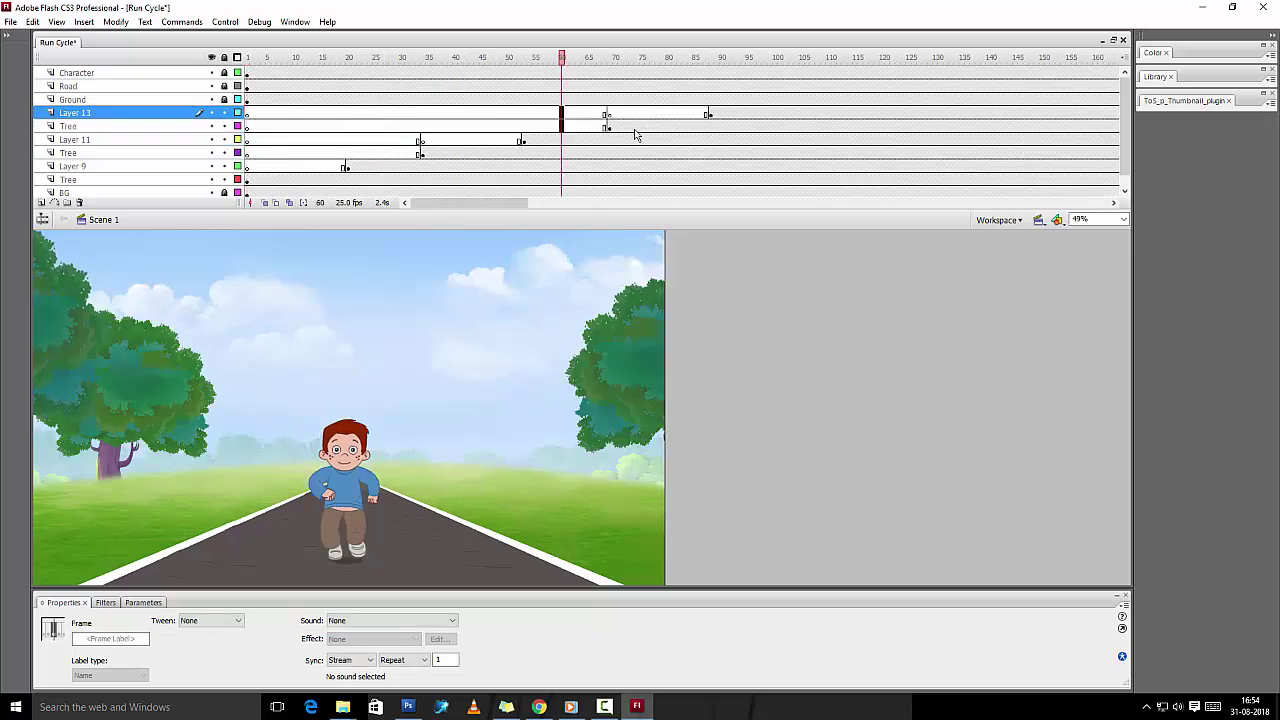
pyautogui.click(248, 58)
pyautogui.press('Return')
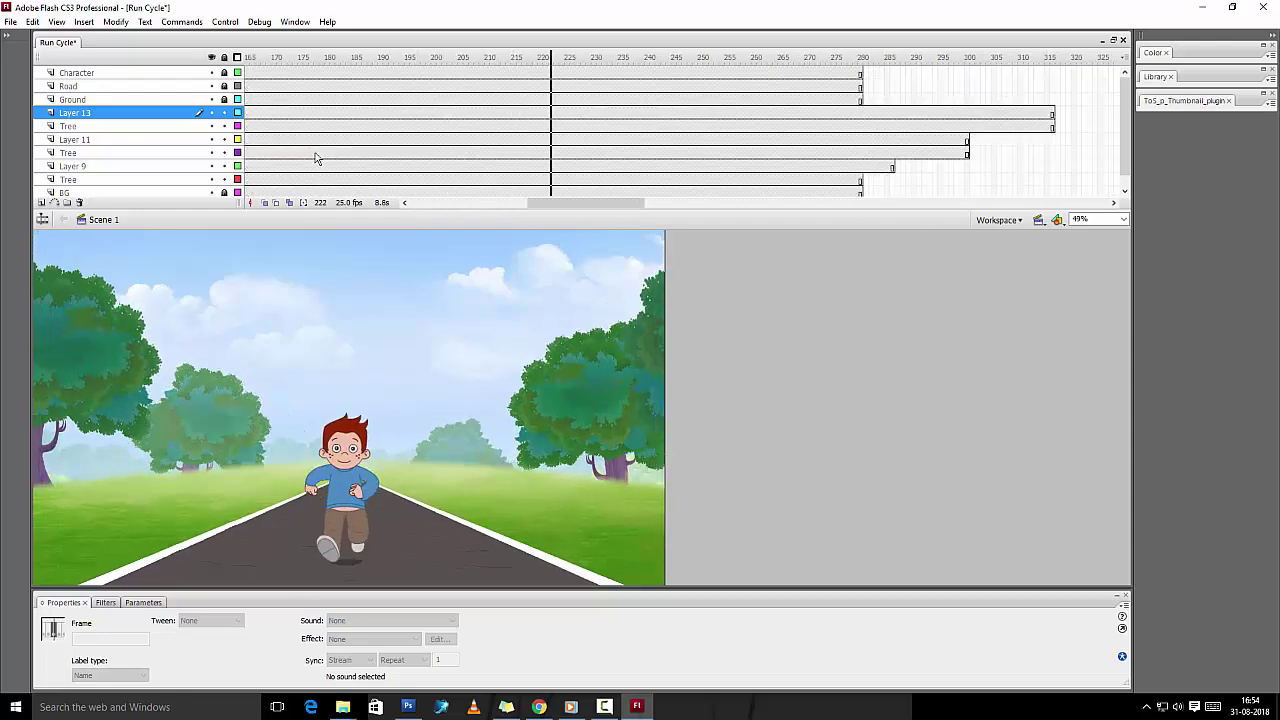
# Enlarge the timeline to show every layer and remove the surplus trailing frames across all layers
pyautogui.moveTo(800, 210); pyautogui.dragTo(811, 287)
pyautogui.moveTo(844, 74); pyautogui.dragTo(1041, 193)
pyautogui.hotkey('shift', 'F5')
pyautogui.hotkey('shift', 'F5')
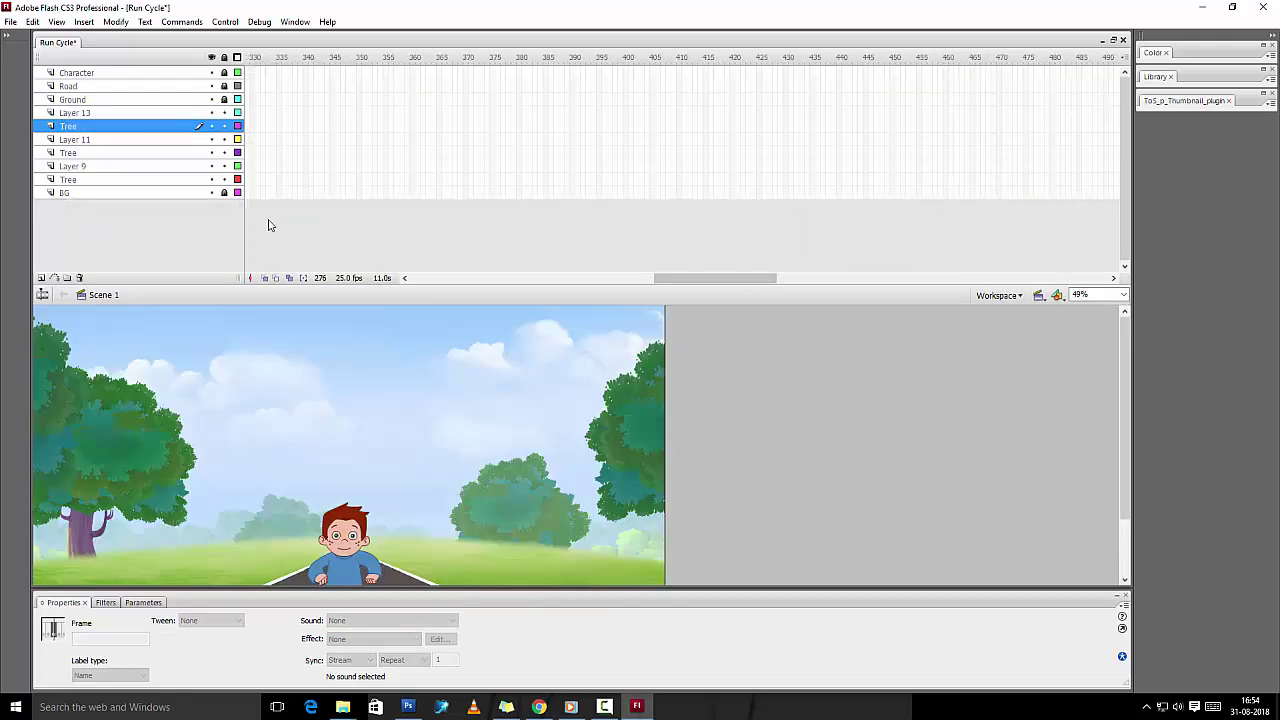
# Fit all layers in the timeline, zoom the stage out to 32%, and play the scene to check the tree spacing
pyautogui.moveTo(90, 286); pyautogui.dragTo(85, 117)
pyautogui.hotkey('ctrl', 'shift', 'w')
pyautogui.hotkey('ctrl', '2')
pyautogui.hotkey('ctrl', 'alt', 'r')
pyautogui.hotkey('ctrl', 'shift', 'w')
pyautogui.hotkey('ctrl', '2')
pyautogui.moveTo(300, 106); pyautogui.dragTo(297, 178)
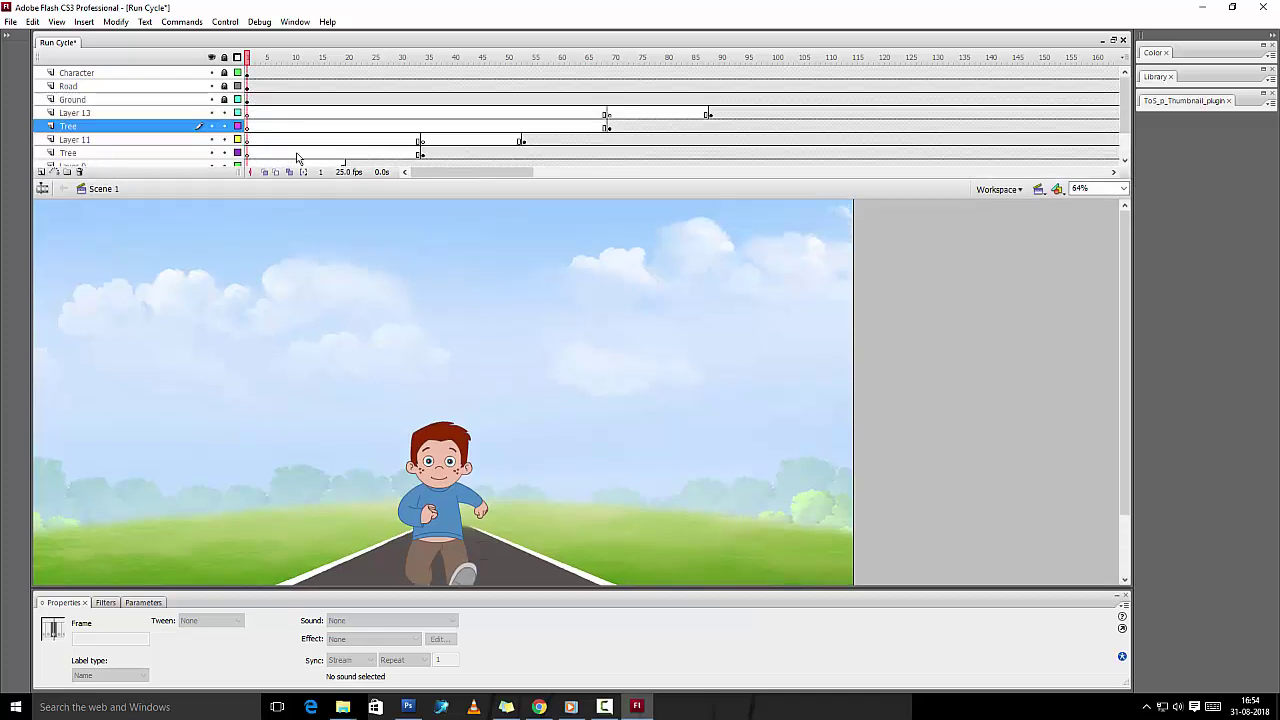
pyautogui.hotkey('ctrl', '-')
pyautogui.moveTo(490, 180); pyautogui.dragTo(495, 256)
pyautogui.moveTo(358, 256); pyautogui.dragTo(357, 233)
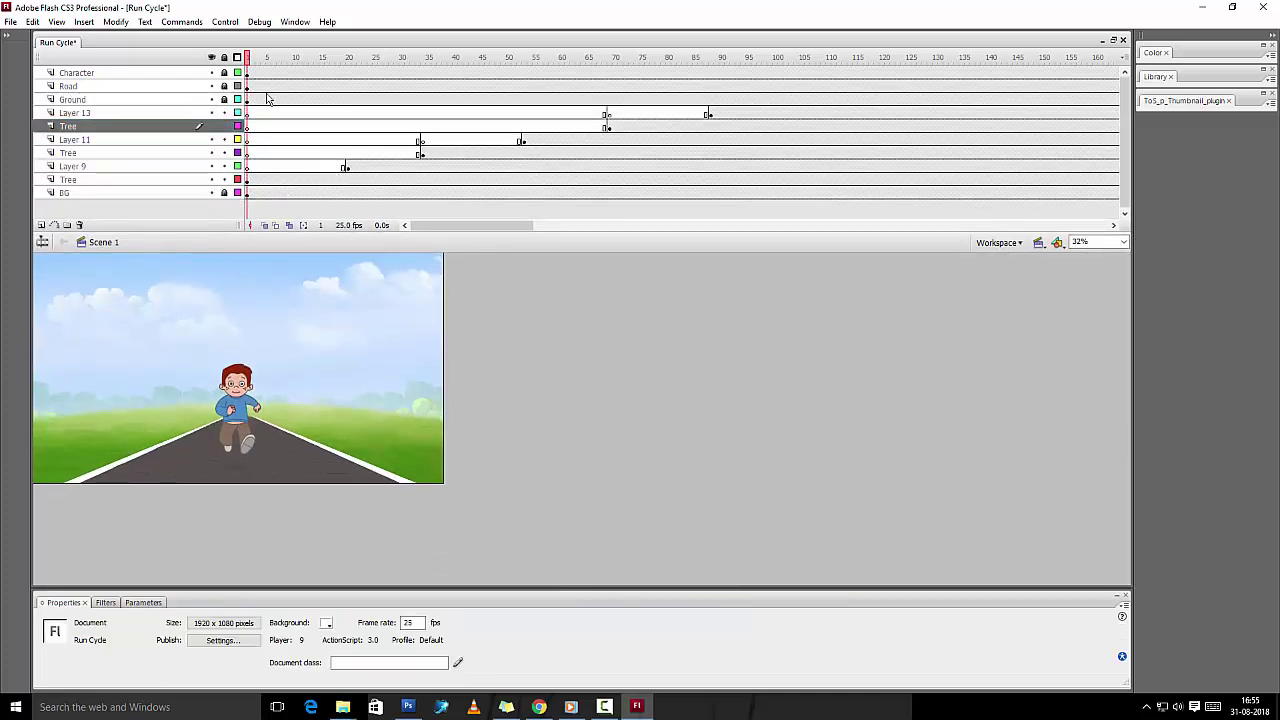
pyautogui.moveTo(280, 60); pyautogui.dragTo(683, 79)
pyautogui.hotkey('ctrl', 'alt', 'r')
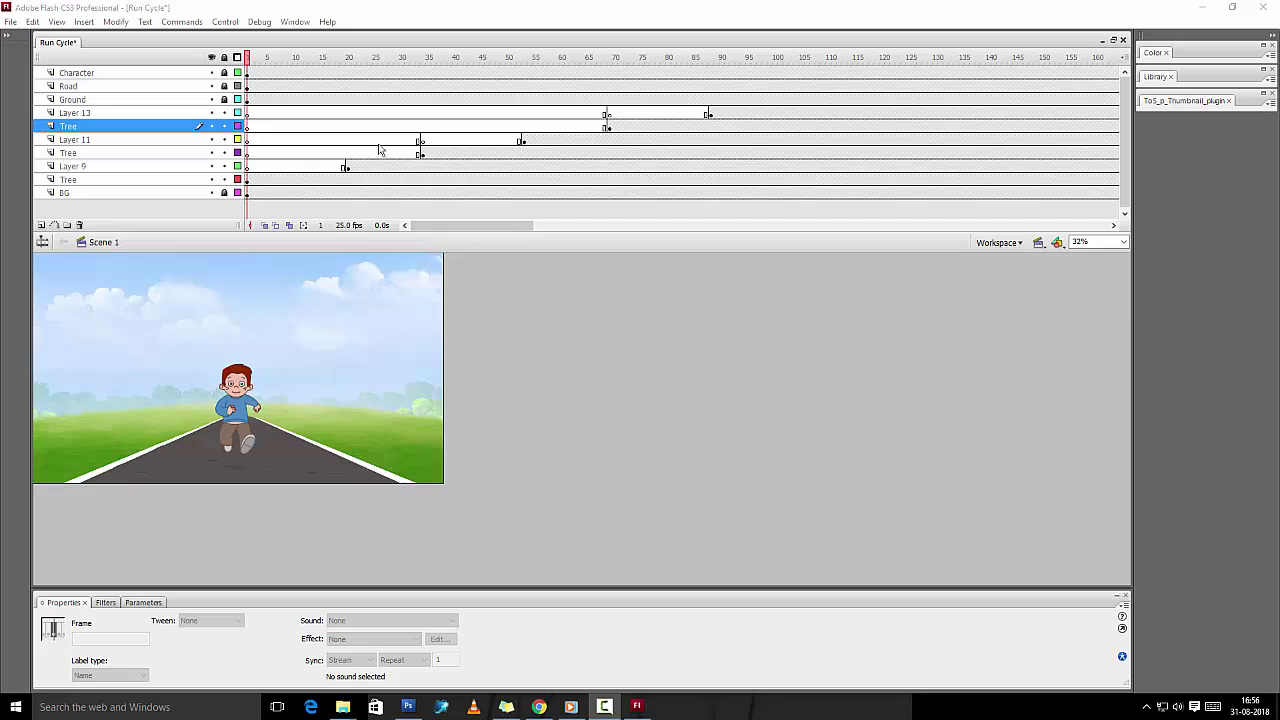
pyautogui.click(97, 115)
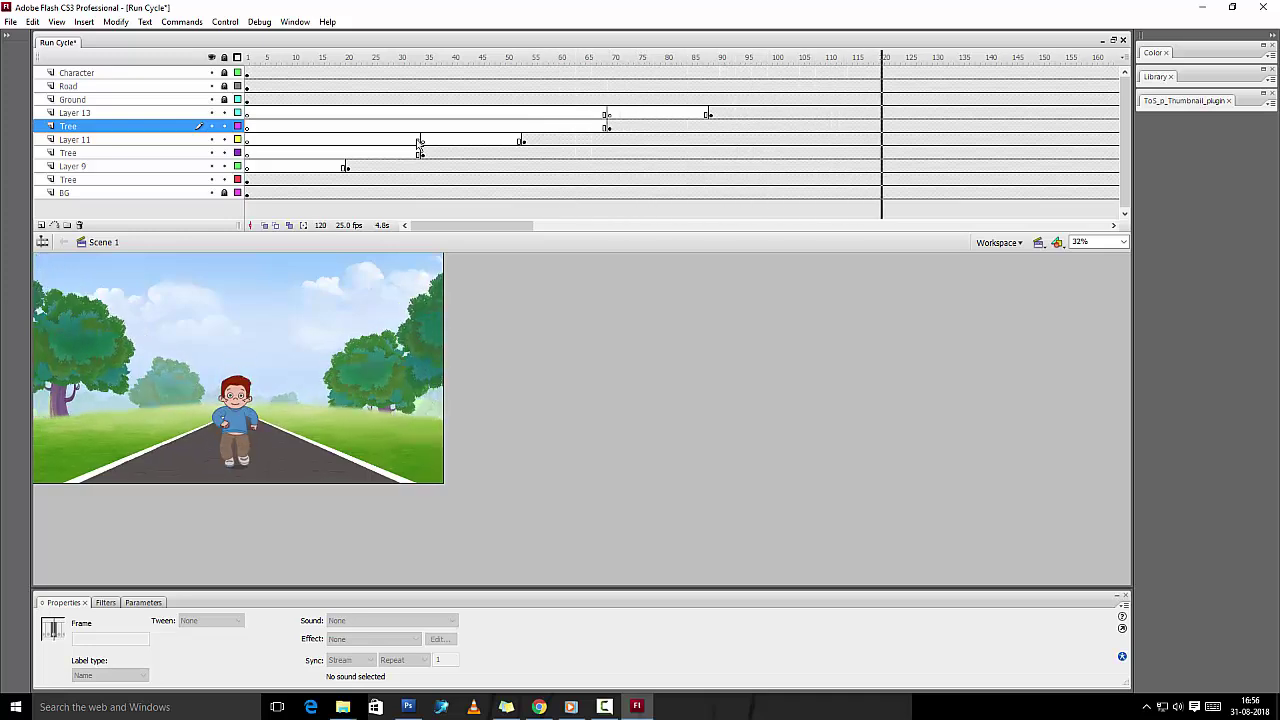
# Insert frames in the four duplicated tree layers to delay their keyframes to frames 42, 61, 77 and 96
pyautogui.click(398, 58)
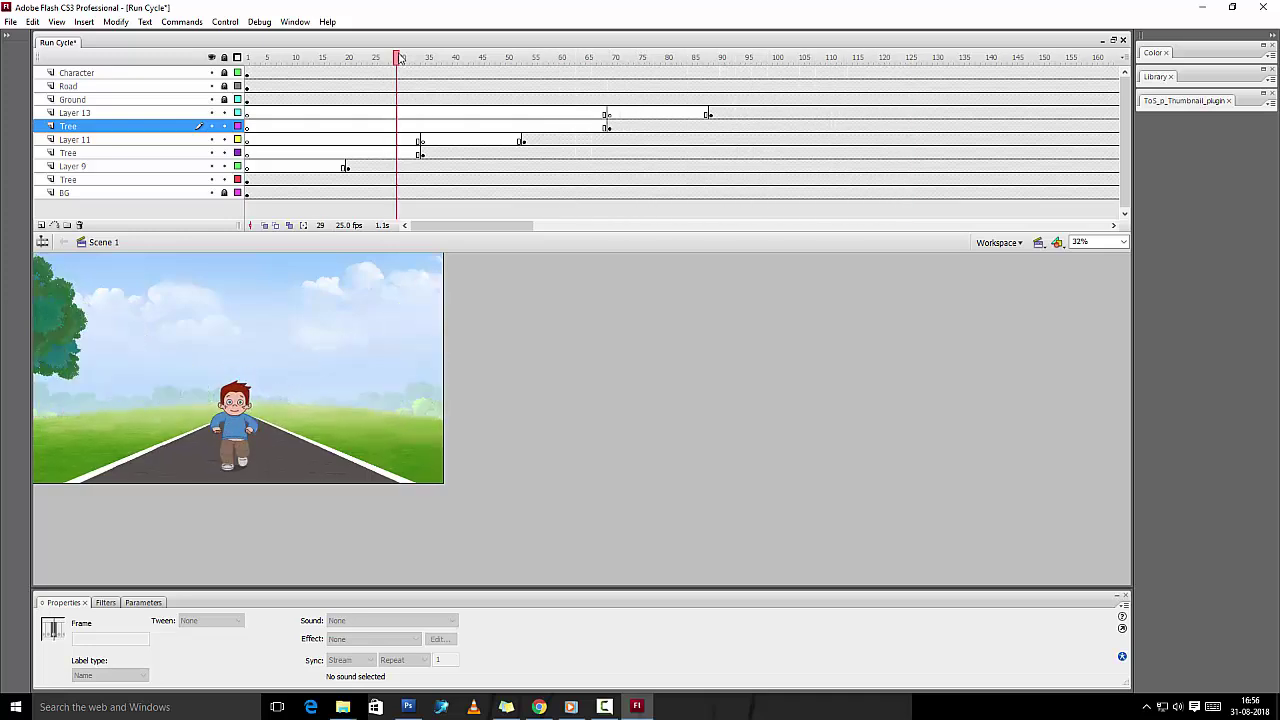
pyautogui.press('F5')
pyautogui.press('F5')
pyautogui.press('F5')
pyautogui.press('F5')
pyautogui.press('F5')
pyautogui.press('F5')
pyautogui.press('F5')
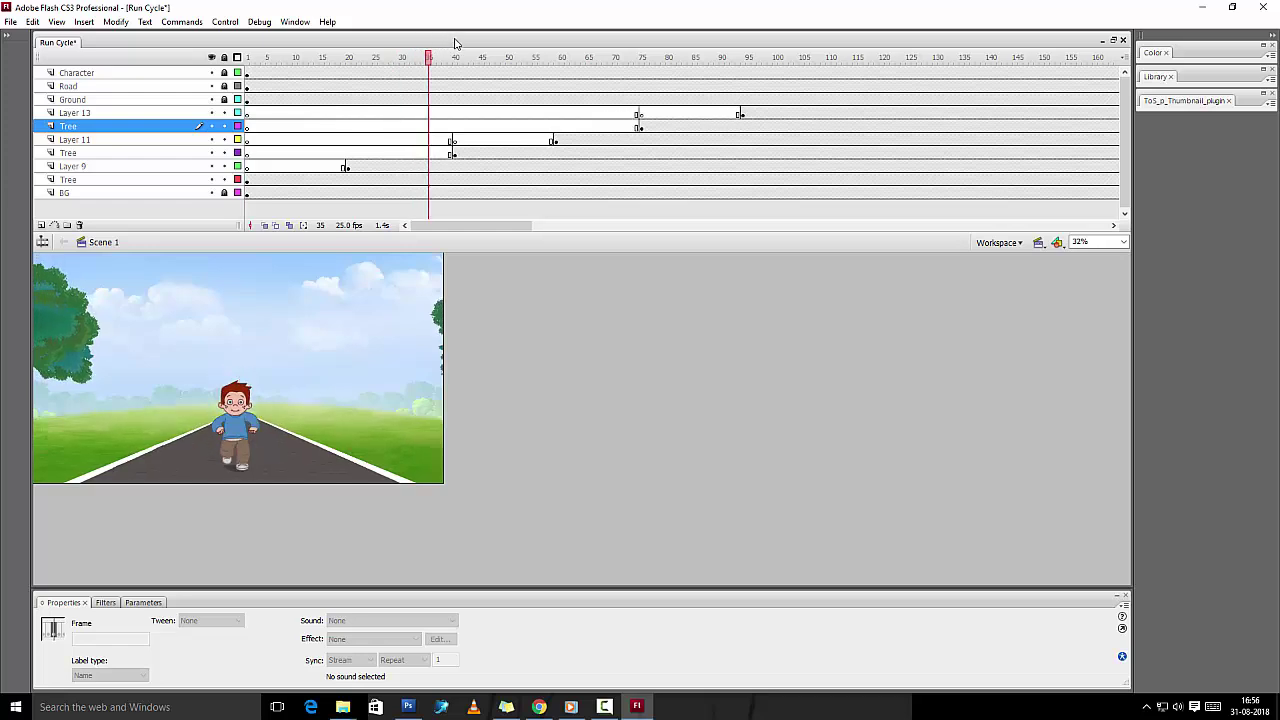
pyautogui.press('F5')
# Insert more frames in Layer 13 and the Tree layer below it to shift their keyframes to frames 87 and 106
pyautogui.click(611, 58)
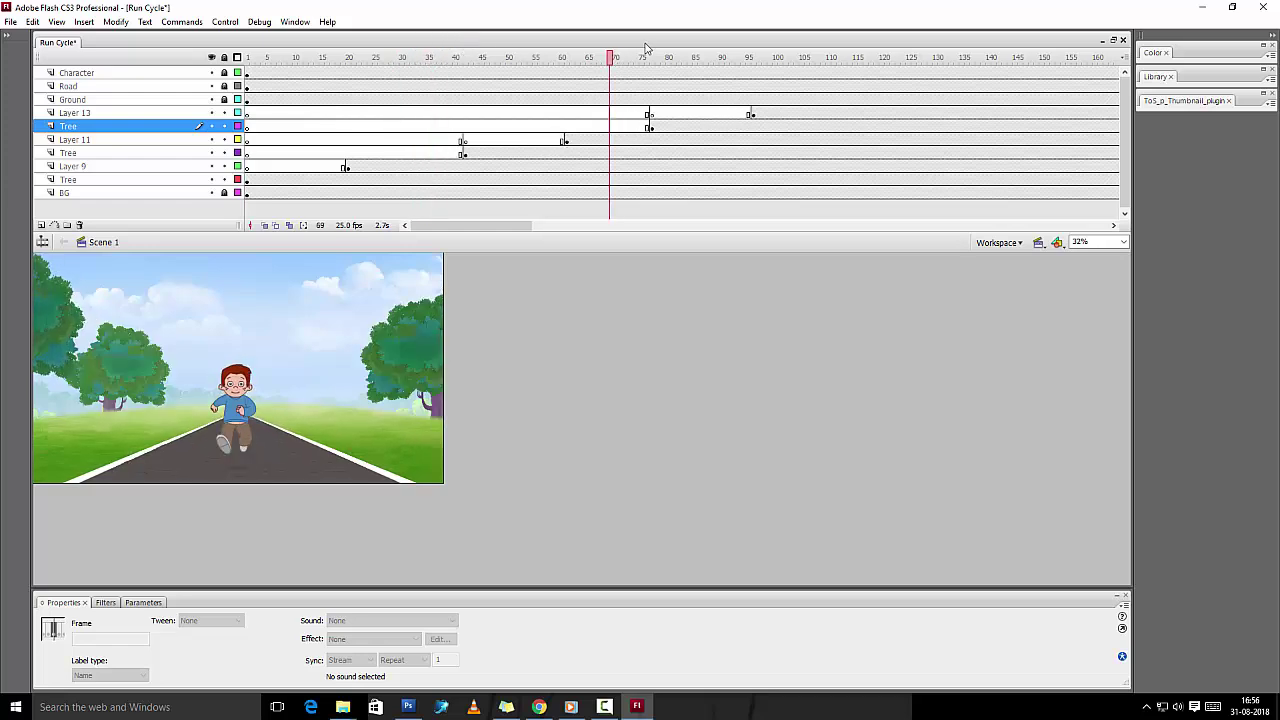
pyautogui.press('F5')
pyautogui.press('F5')
pyautogui.press('F5')
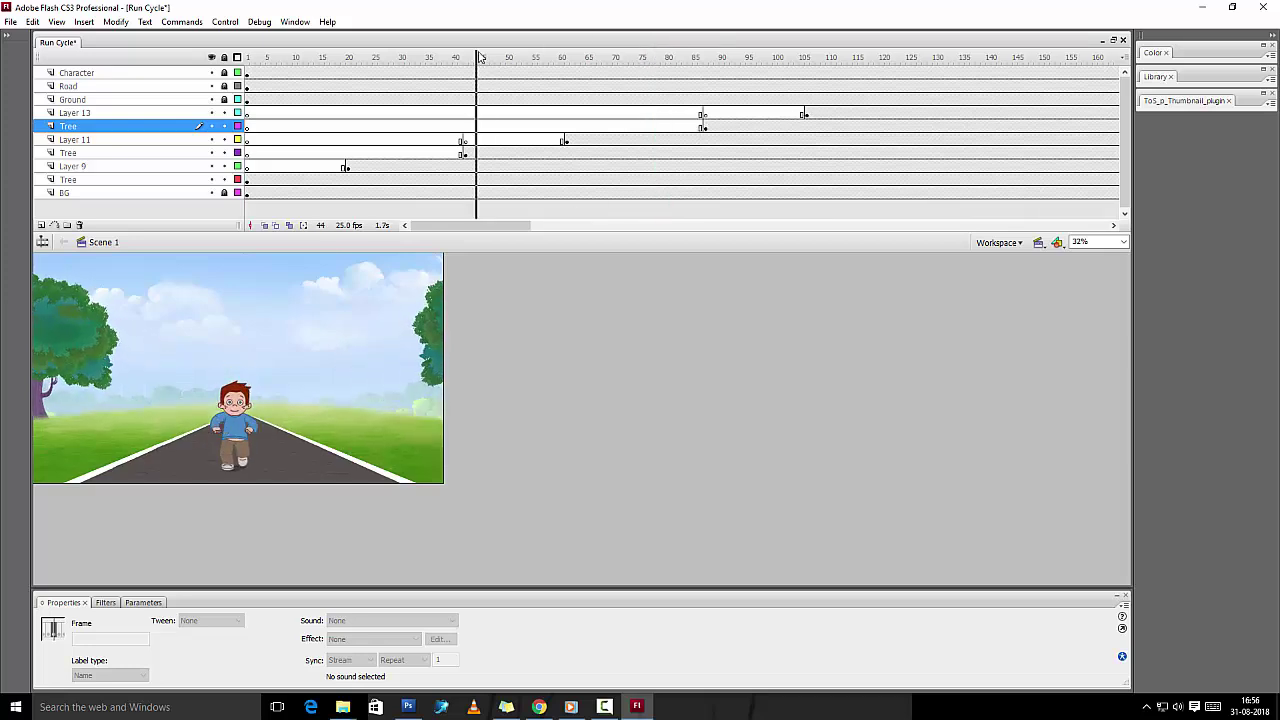
pyautogui.press('F5')
pyautogui.press('F5')
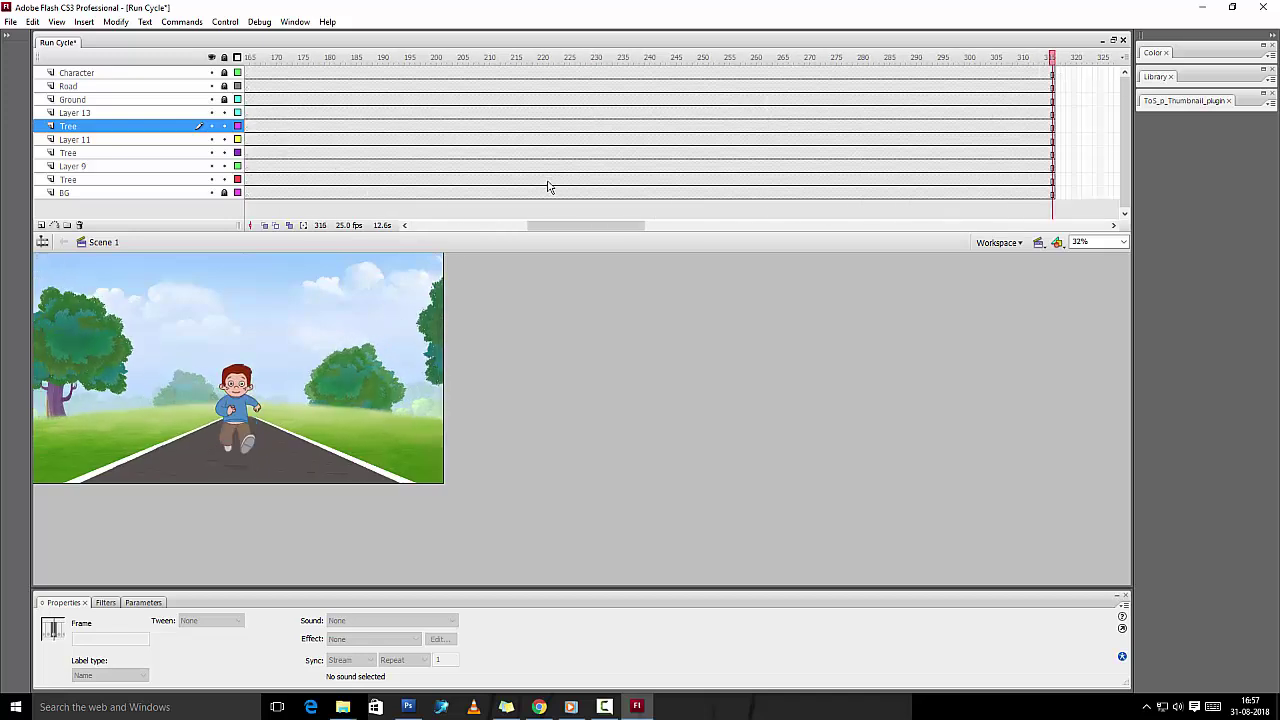
# Add two layers above Layer 13, copy its tree pair into them starting at frame 152, and play the scene to check the timing
pyautogui.moveTo(520, 227); pyautogui.dragTo(571, 221)
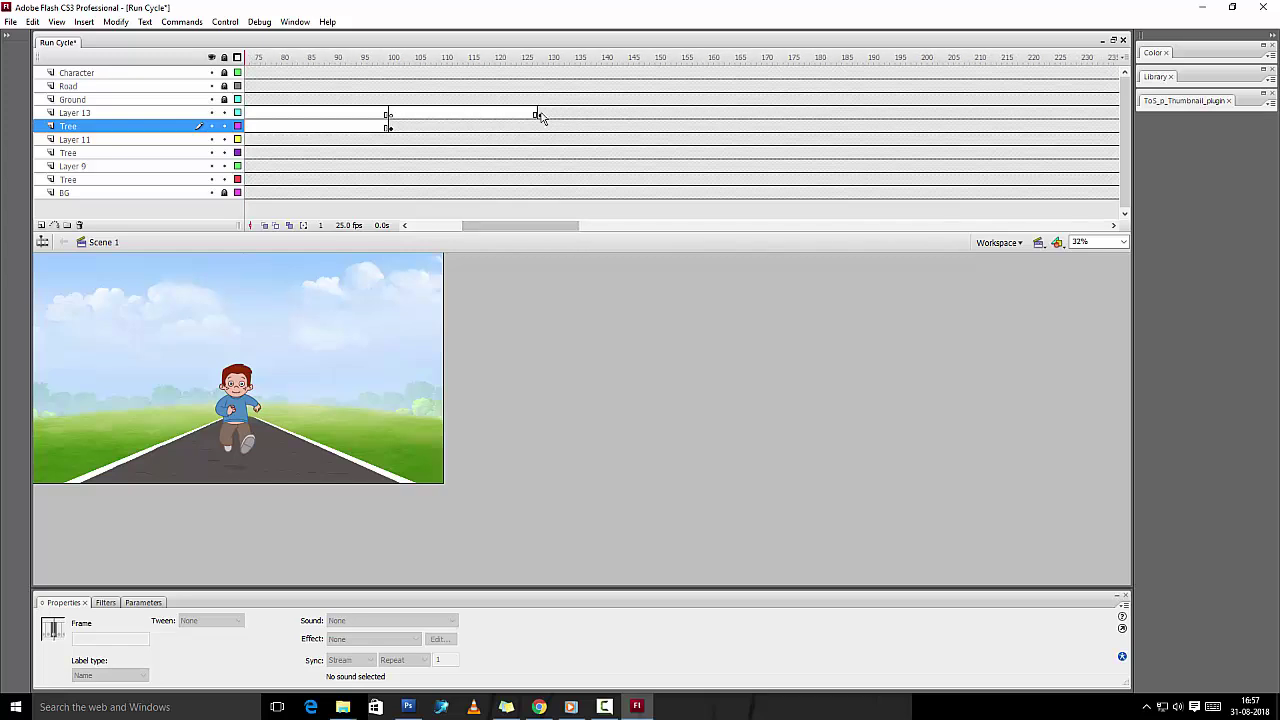
pyautogui.click(540, 114)
pyautogui.doubleClick(41, 226)
pyautogui.moveTo(390, 146); pyautogui.dragTo(800, 122)
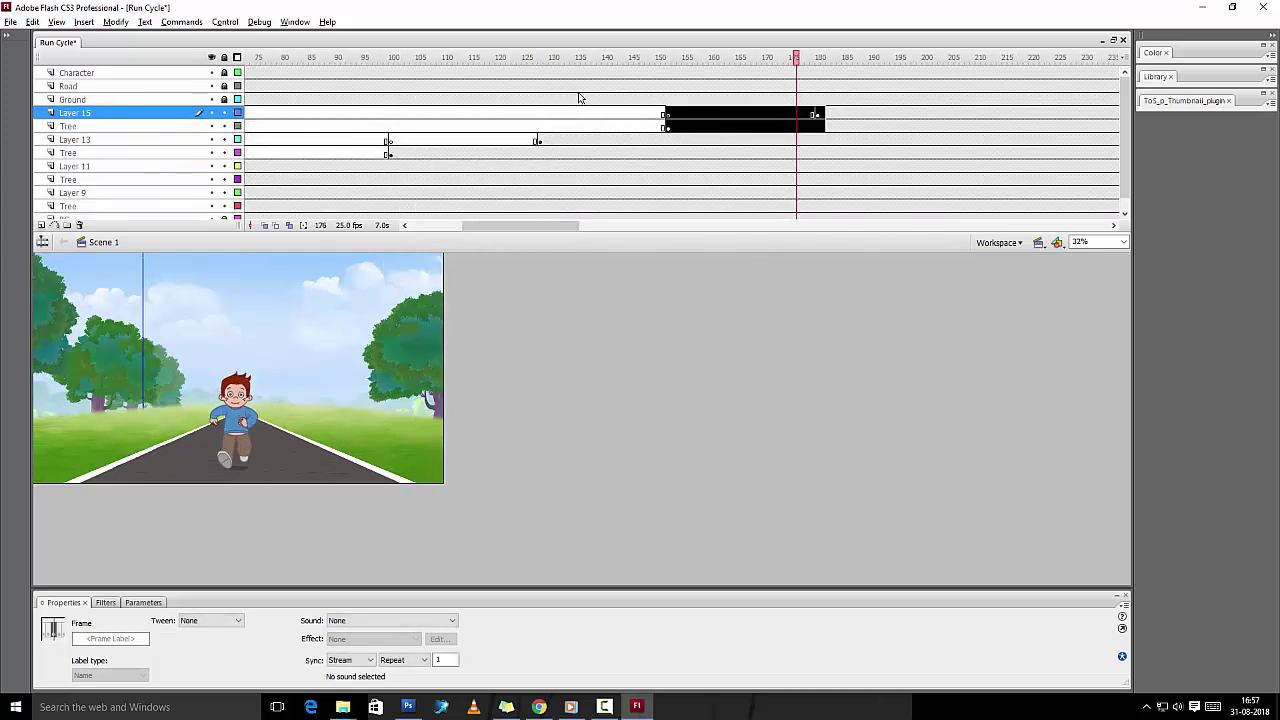
pyautogui.click(553, 99)
pyautogui.press('Return')
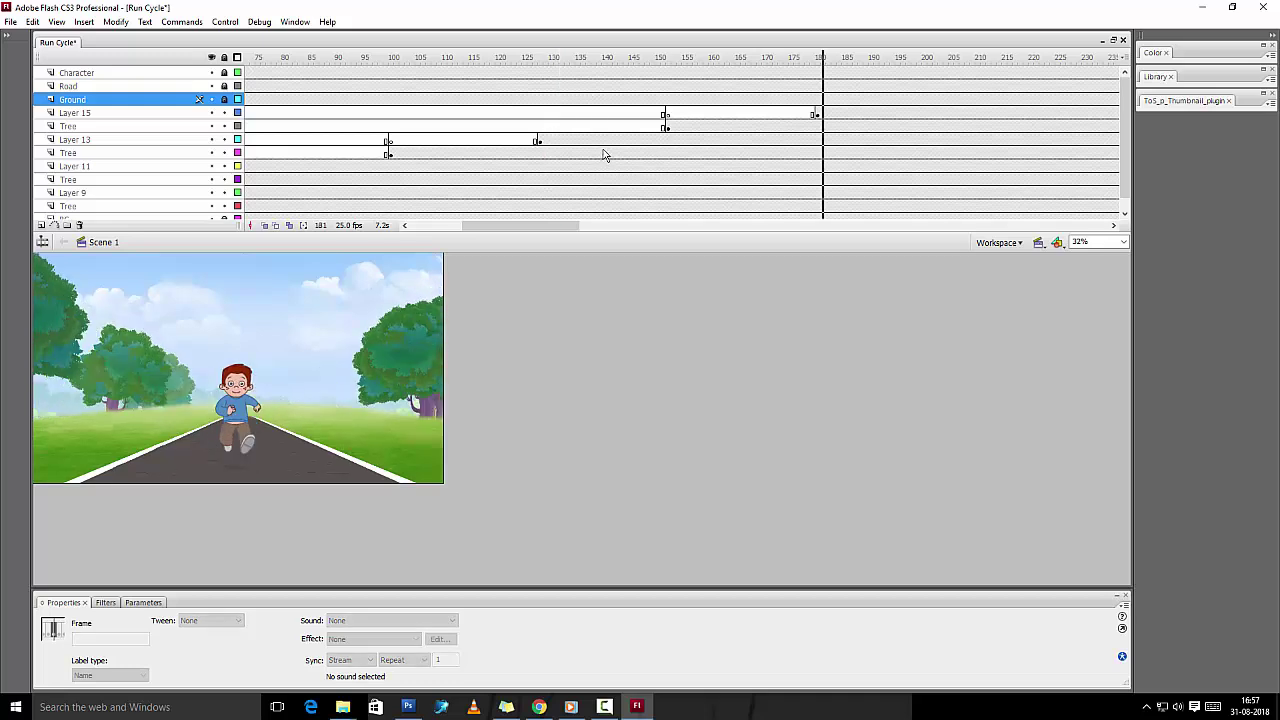
pyautogui.moveTo(620, 223); pyautogui.dragTo(575, 223)
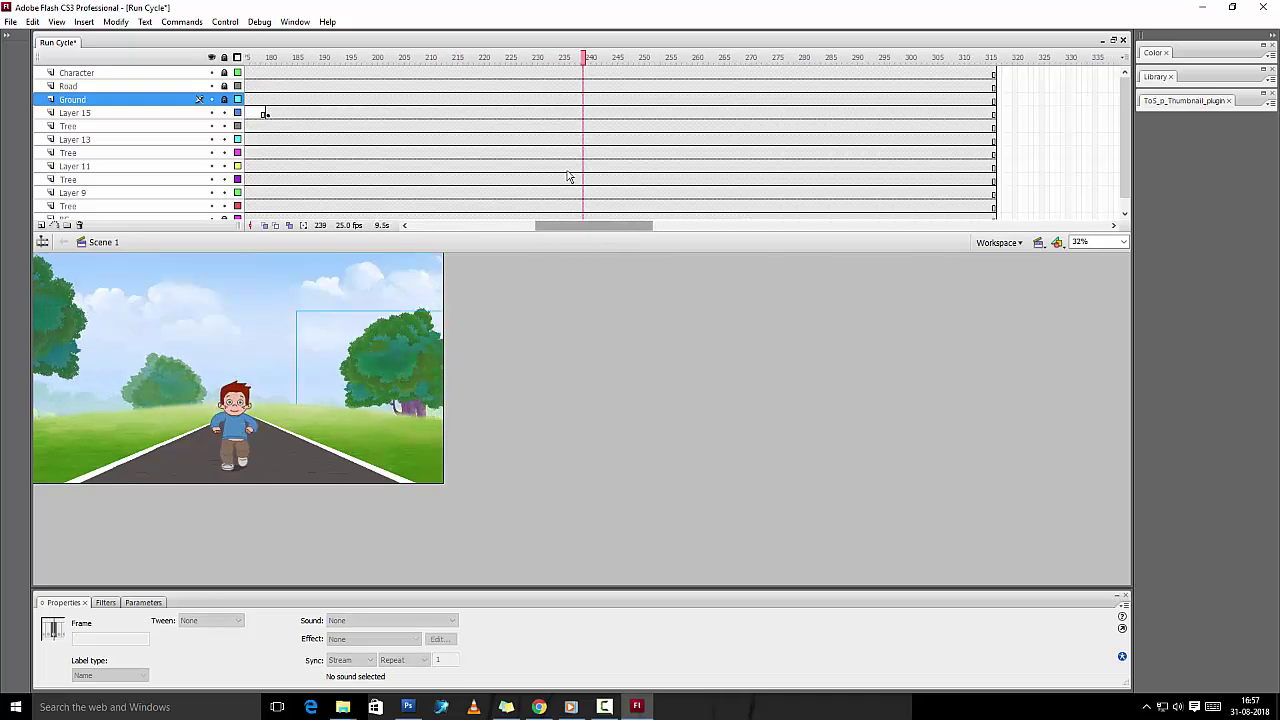
# Shorten the scene by removing a range of frames near the end of all layers
pyautogui.moveTo(491, 74); pyautogui.dragTo(738, 213)
pyautogui.hotkey('shift', 'F5')
pyautogui.hotkey('shift', 'F5')
pyautogui.hotkey('shift', 'F5')
# Play the scene from the first frame to review the flow of trees on both sides of the road
pyautogui.press('Return')
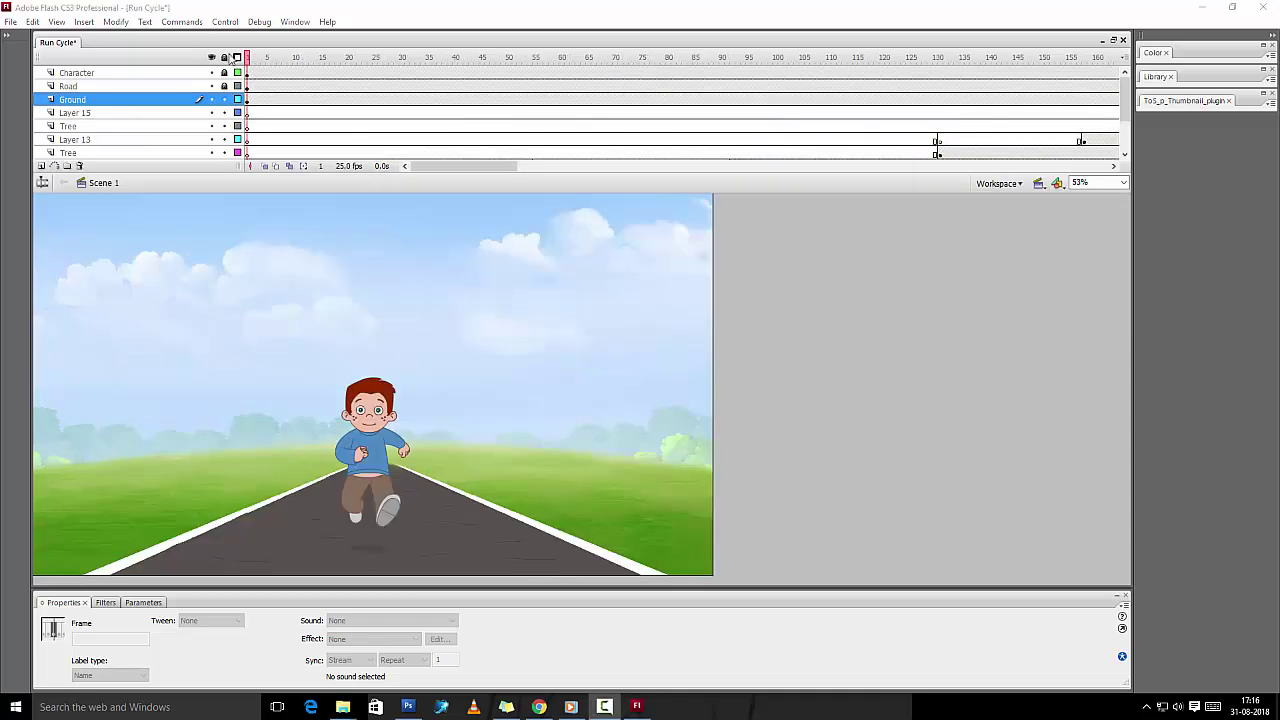
pyautogui.press('Return')
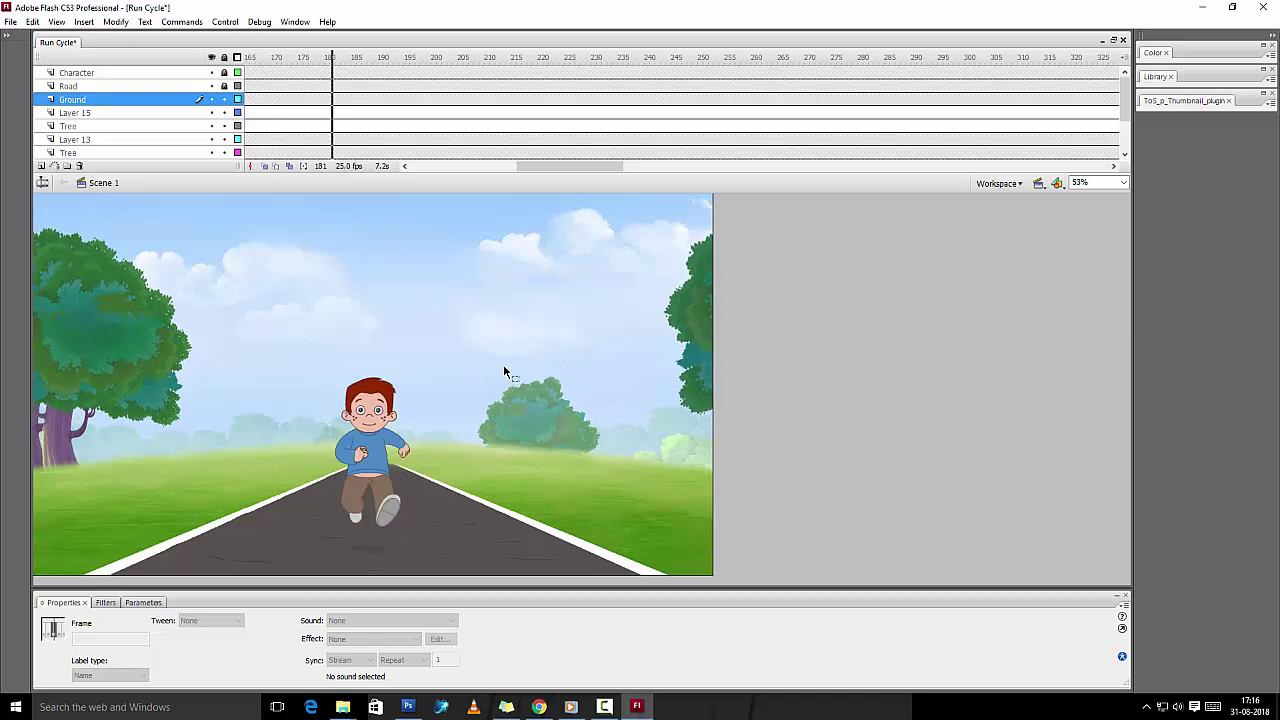
pyautogui.press('Escape')
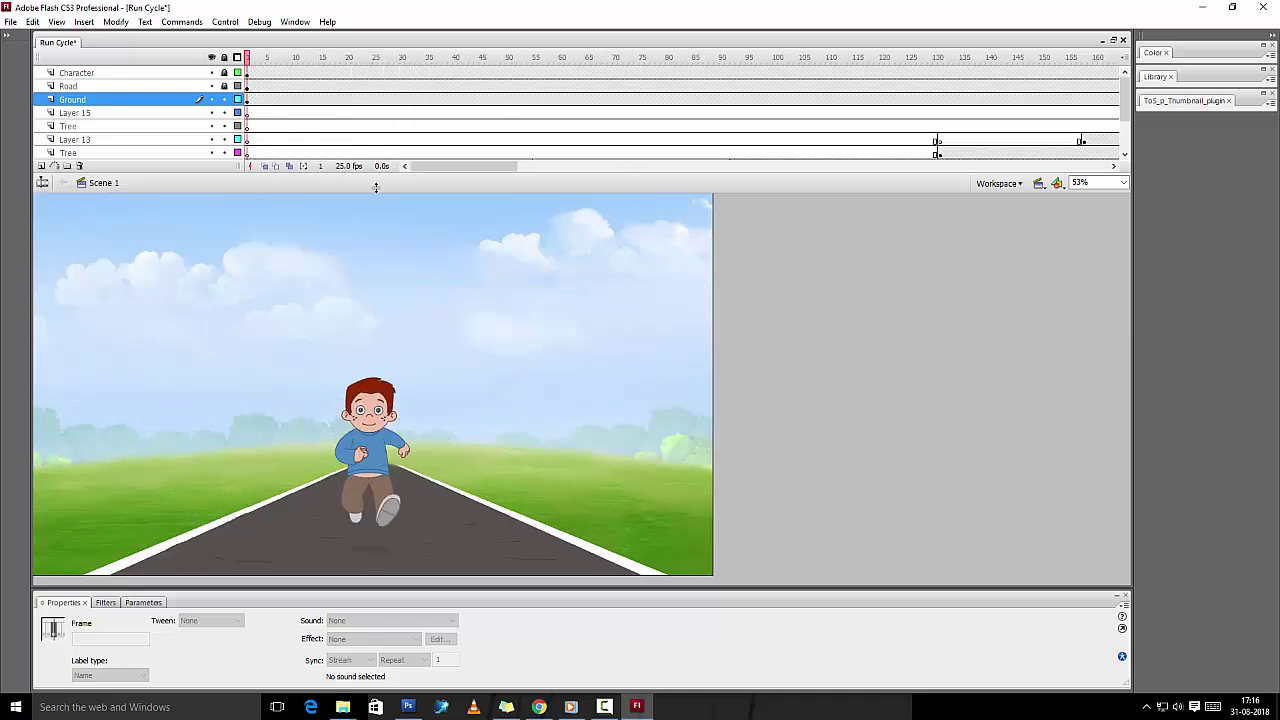
# Lock all layers except BG and toggle the BG layer's visibility to identify its artwork
pyautogui.moveTo(376, 187); pyautogui.dragTo(376, 241)
pyautogui.scroll(-1, 669, 176)
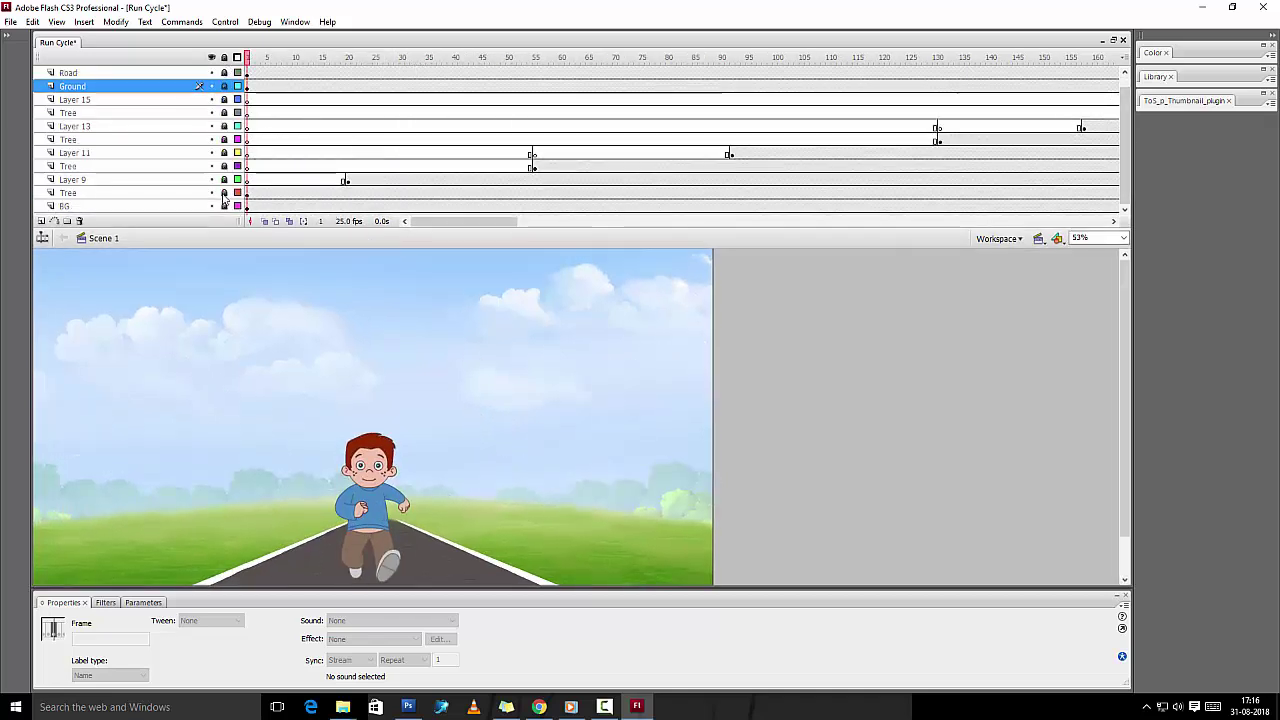
pyautogui.click(251, 86)
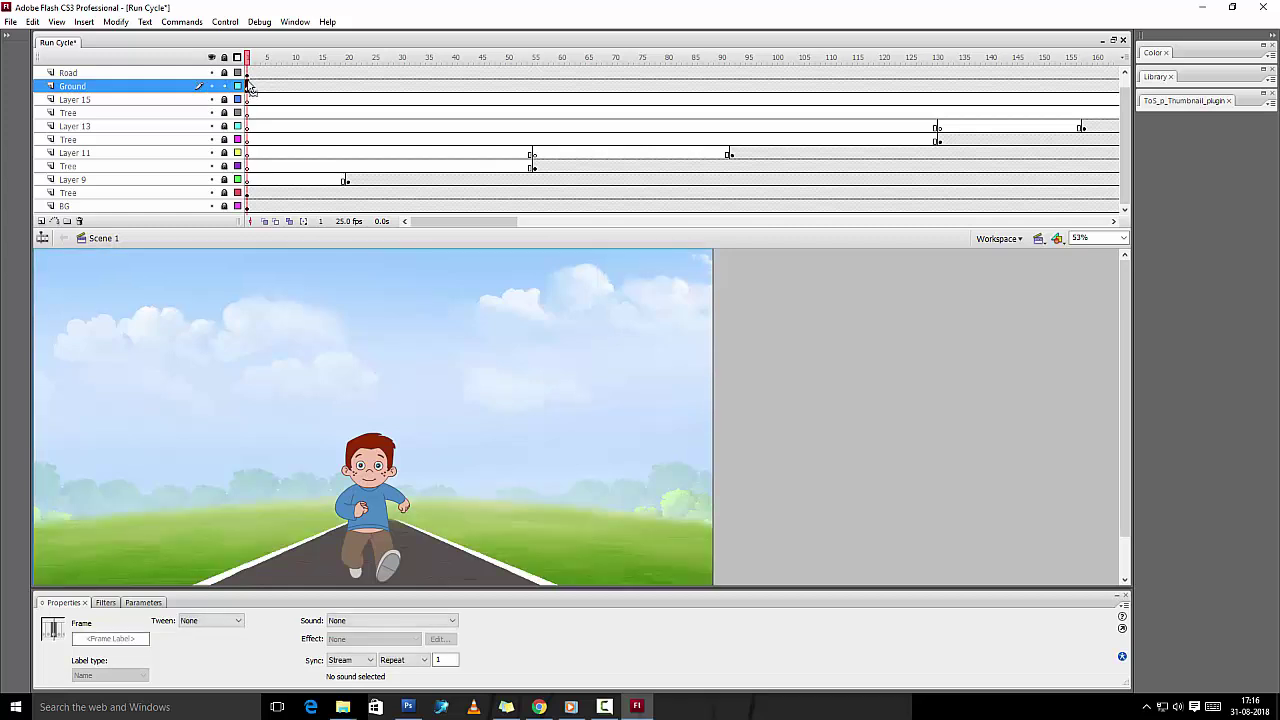
pyautogui.click(211, 205)
pyautogui.click(211, 205)
# Convert the BG layer's image into a graphic symbol named Bg and open it for editing
pyautogui.click(248, 205)
pyautogui.press('F8')
pyautogui.write('Bg')
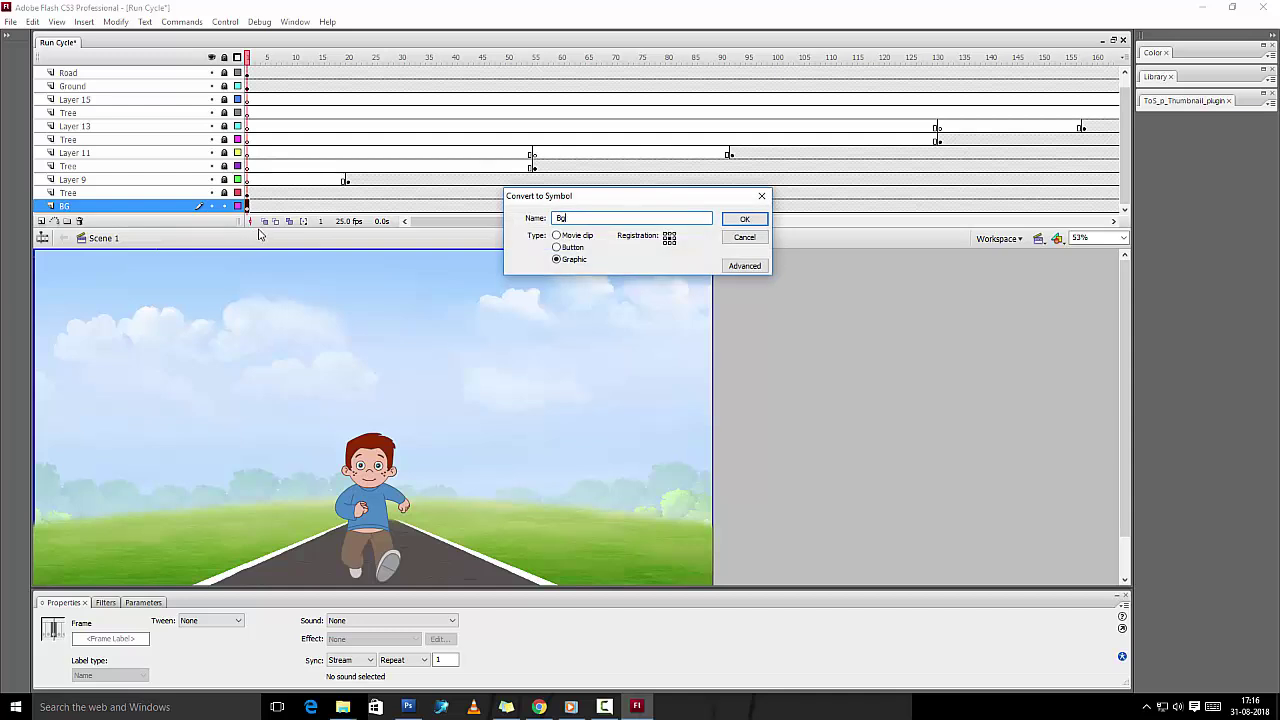
pyautogui.press('Return')
pyautogui.hotkey('ctrl', 'e')
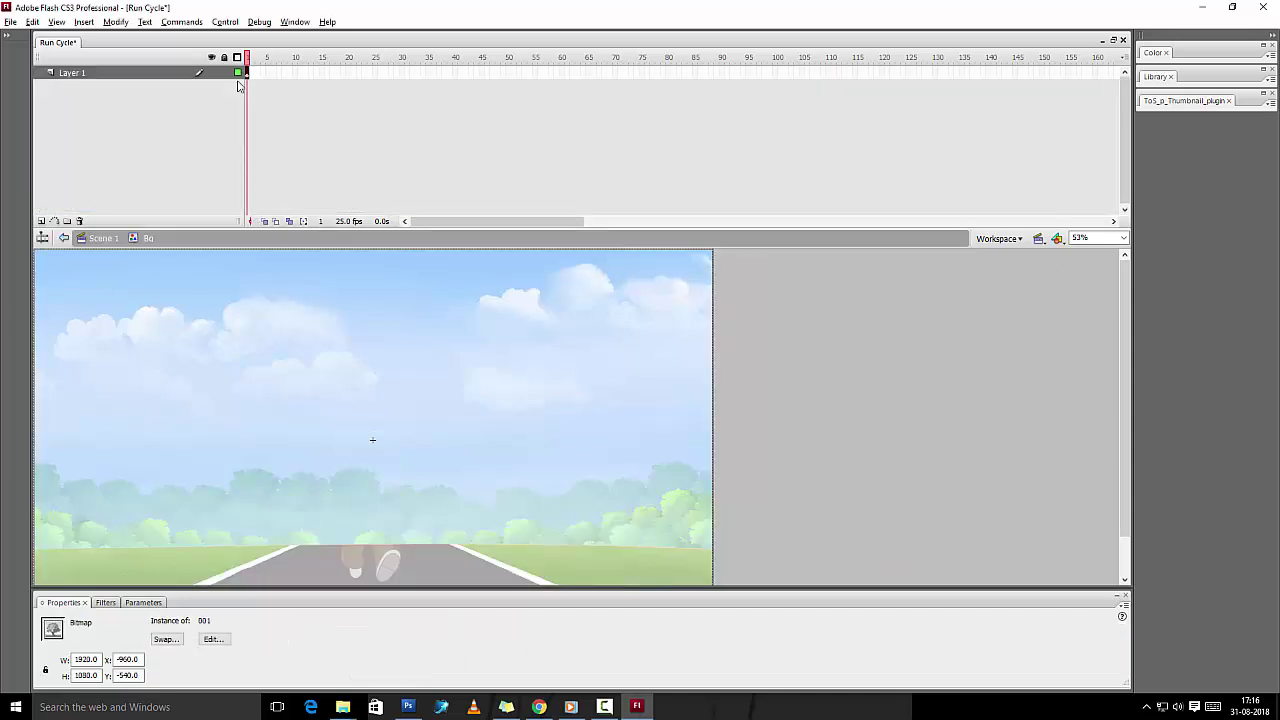
# Convert the bitmap inside the Bg symbol into its own symbol and insert a keyframe at frame 160
pyautogui.click(248, 73)
pyautogui.press('F8')
pyautogui.press('Return')
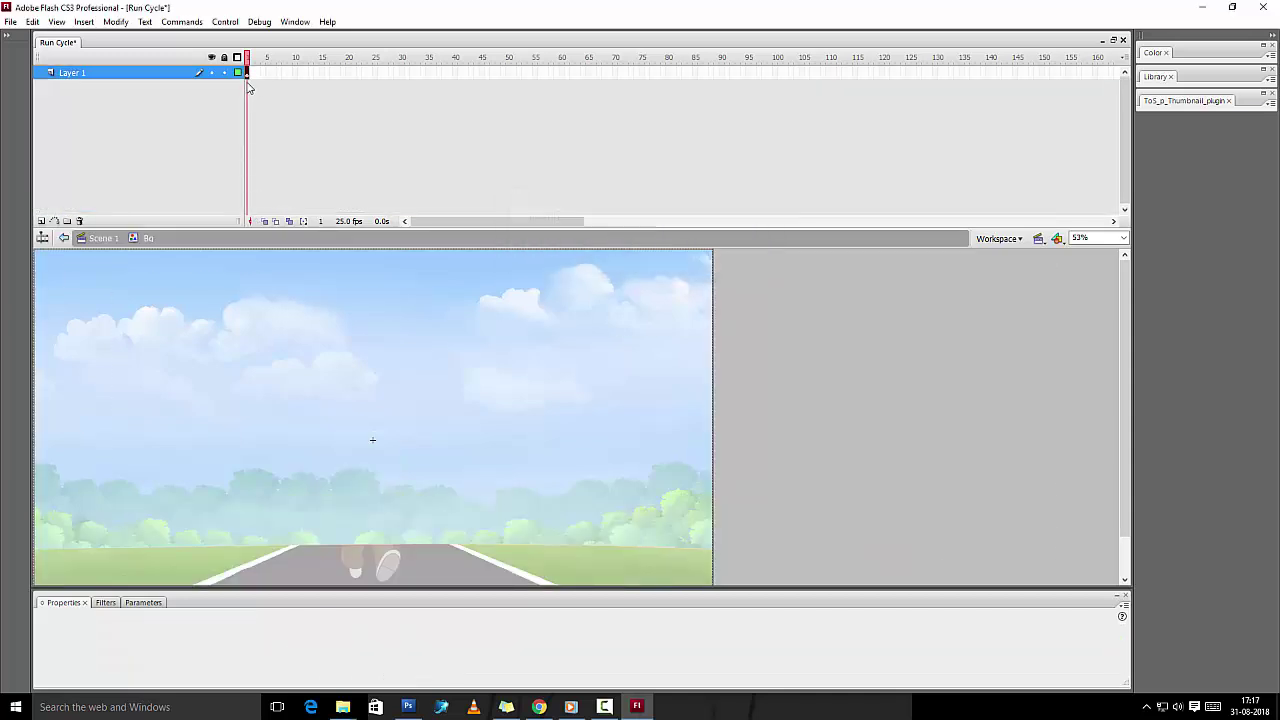
pyautogui.click(1096, 73)
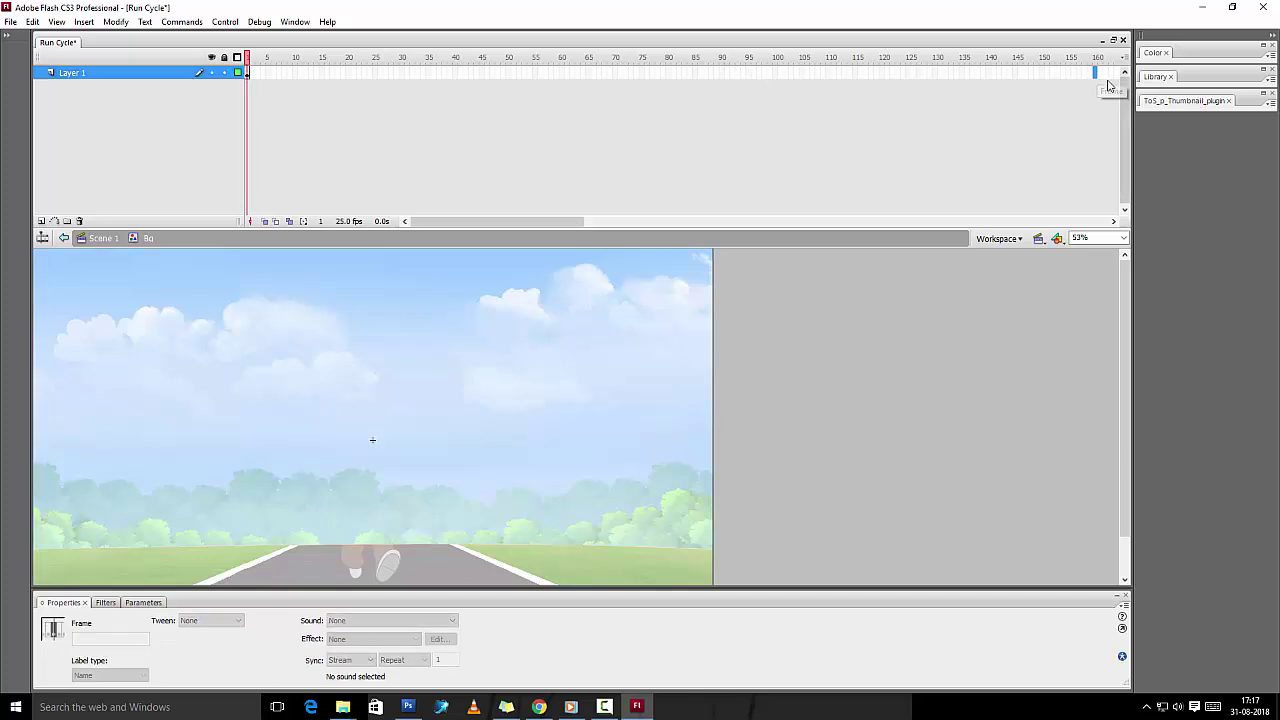
pyautogui.press('F6')
# Scale the background up slightly on the first frame of the Bg symbol and nudge it upward
pyautogui.click(248, 73)
pyautogui.hotkey('ctrl', 'alt', 's')
pyautogui.write('100')
pyautogui.press('Return')
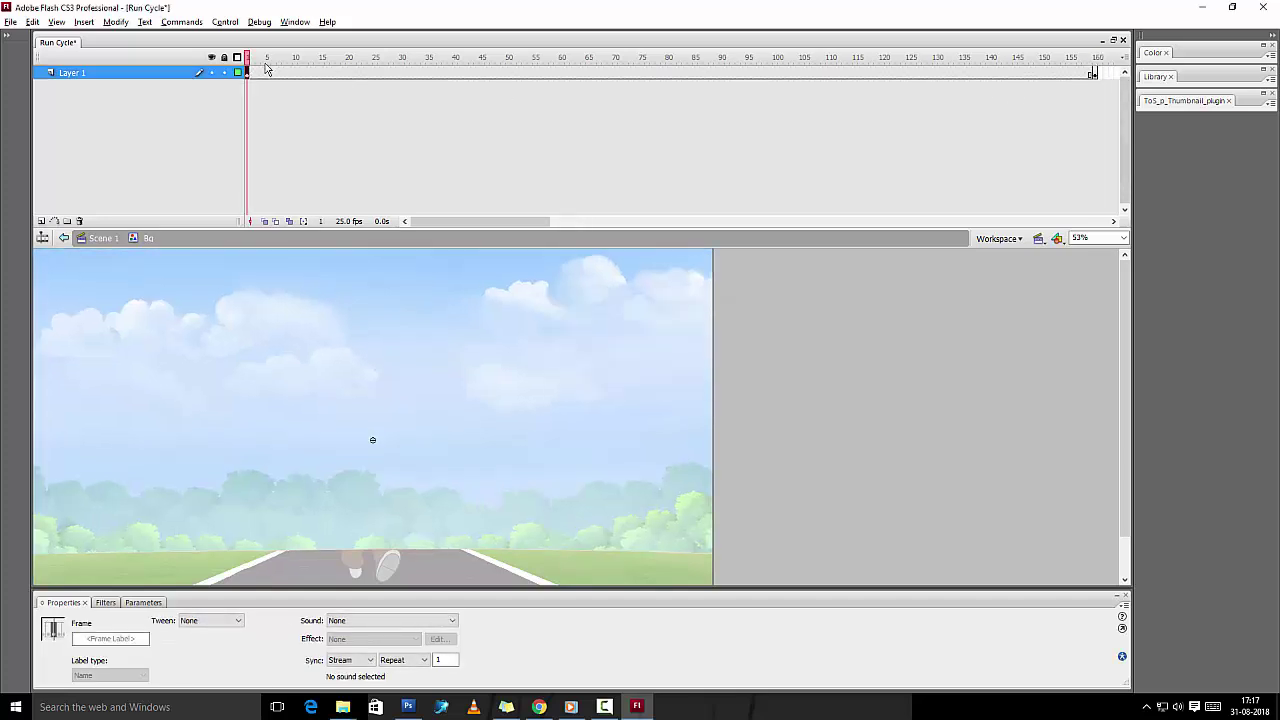
pyautogui.hotkey('shift', 'Up')
pyautogui.hotkey('shift', 'Up')
# Create a motion tween between the two background keyframes, preview it, and return to the main scene
pyautogui.click(621, 75)
pyautogui.rightClick(652, 76)
pyautogui.click(701, 85)
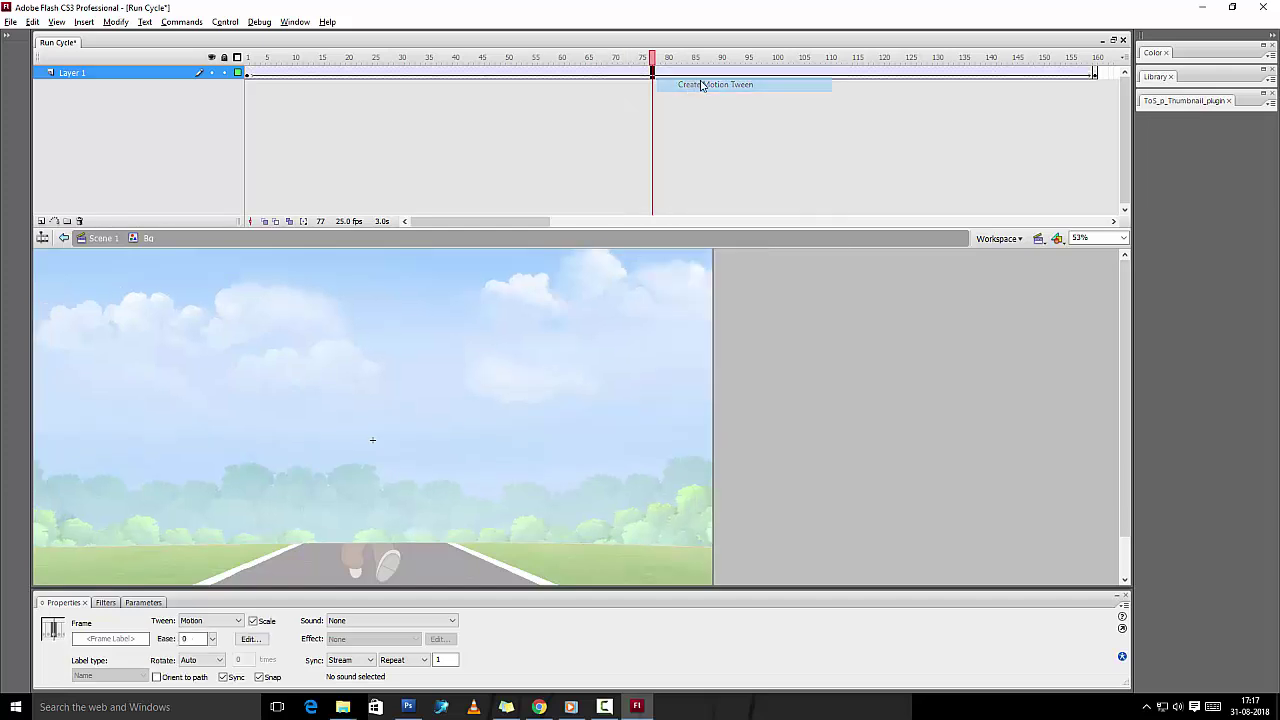
pyautogui.hotkey('ctrl', 'alt', 'r')
pyautogui.hotkey('ctrl', '2')
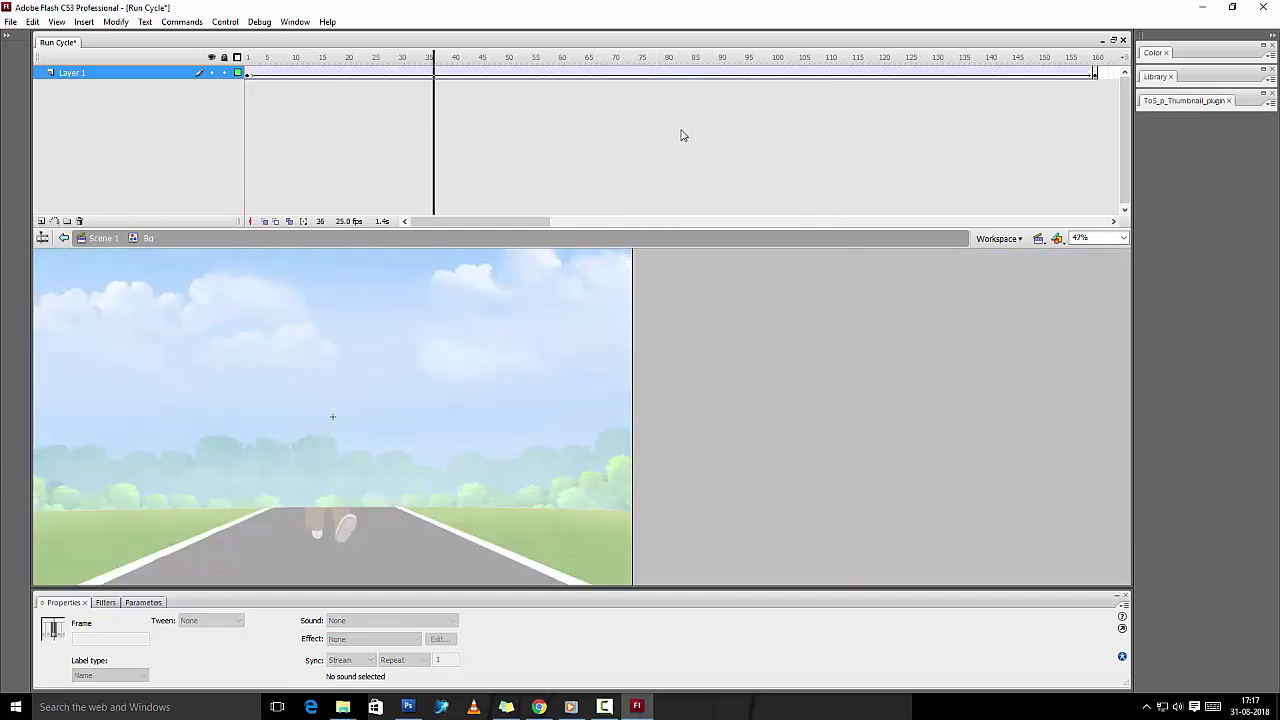
pyautogui.hotkey('ctrl', 'e')
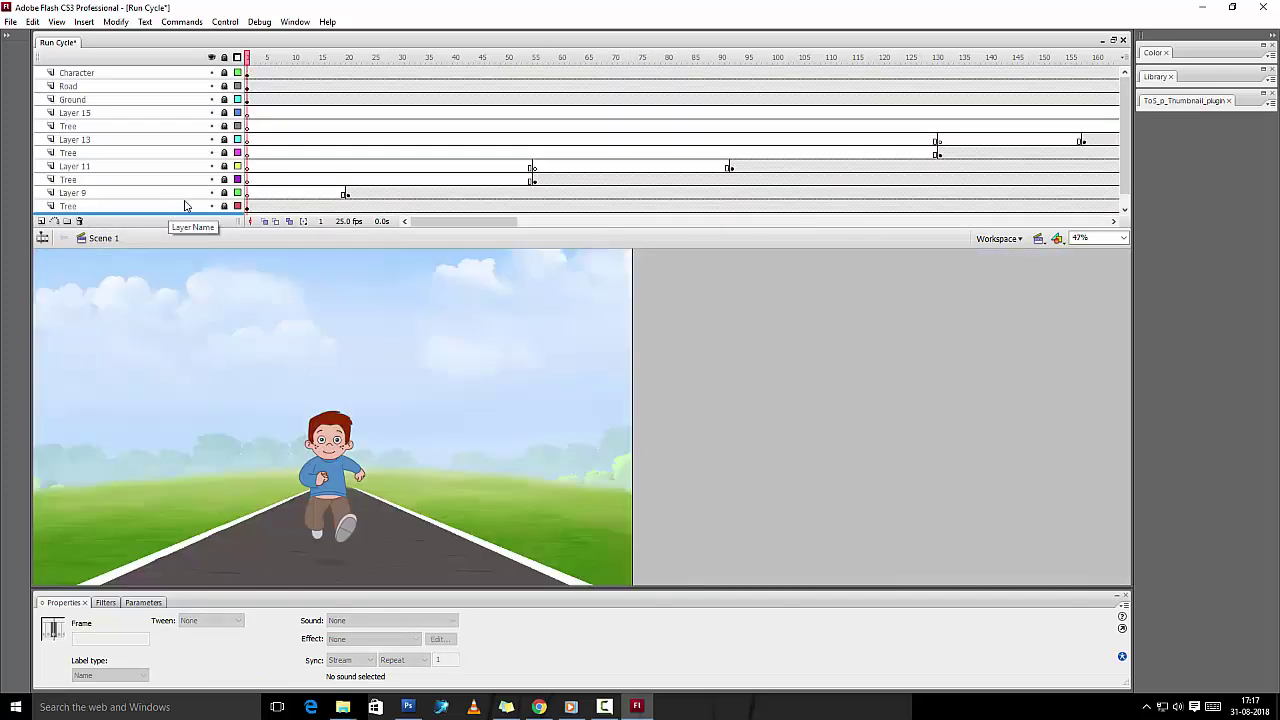
# Play the scene and insert keyframes on all layers at frame 80
pyautogui.press('Return')
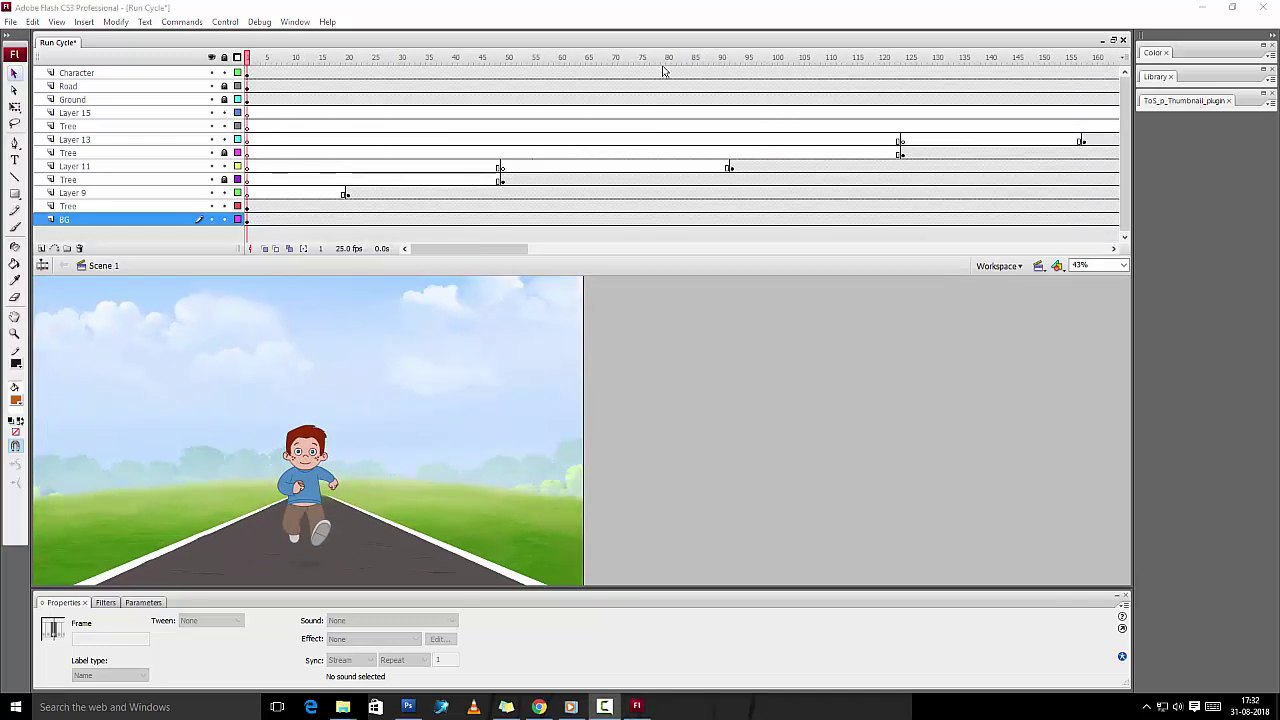
pyautogui.click(664, 58)
pyautogui.moveTo(669, 255); pyautogui.dragTo(670, 256)
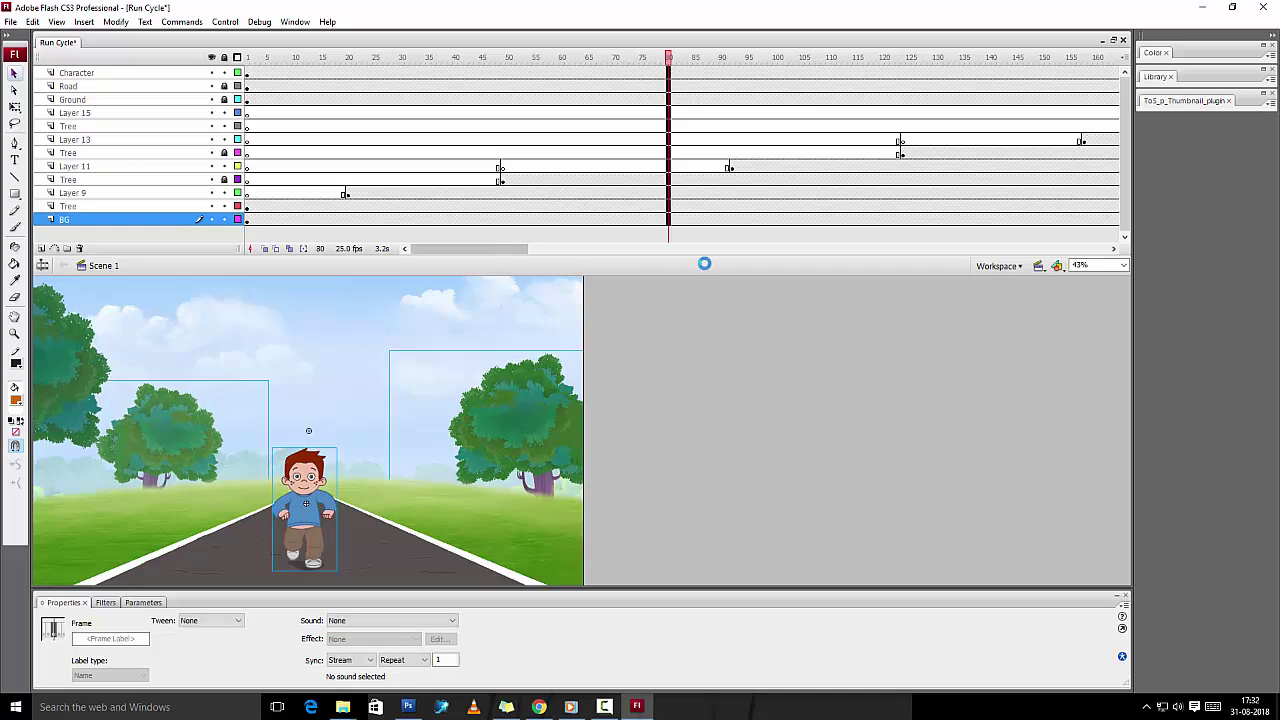
# Remove all frames before frame 80 on every layer so the scene starts with trees already in view
pyautogui.click(247, 58)
pyautogui.hotkey('shift', 'F5')
pyautogui.hotkey('shift', 'F5')
pyautogui.hotkey('shift', 'F5')
pyautogui.hotkey('shift', 'F5')
pyautogui.hotkey('shift', 'F5')
pyautogui.hotkey('shift', 'F5')
pyautogui.hotkey('shift', 'F5')
pyautogui.hotkey('shift', 'F5')
pyautogui.hotkey('shift', 'F5')
pyautogui.hotkey('shift', 'F5')
pyautogui.hotkey('shift', 'F5')
pyautogui.hotkey('shift', 'F5')
pyautogui.hotkey('shift', 'F5')
pyautogui.hotkey('shift', 'F5')
pyautogui.hotkey('shift', 'F5')
pyautogui.hotkey('shift', 'F5')
pyautogui.hotkey('shift', 'F5')
pyautogui.hotkey('shift', 'F5')
pyautogui.hotkey('shift', 'F5')
pyautogui.hotkey('shift', 'F5')
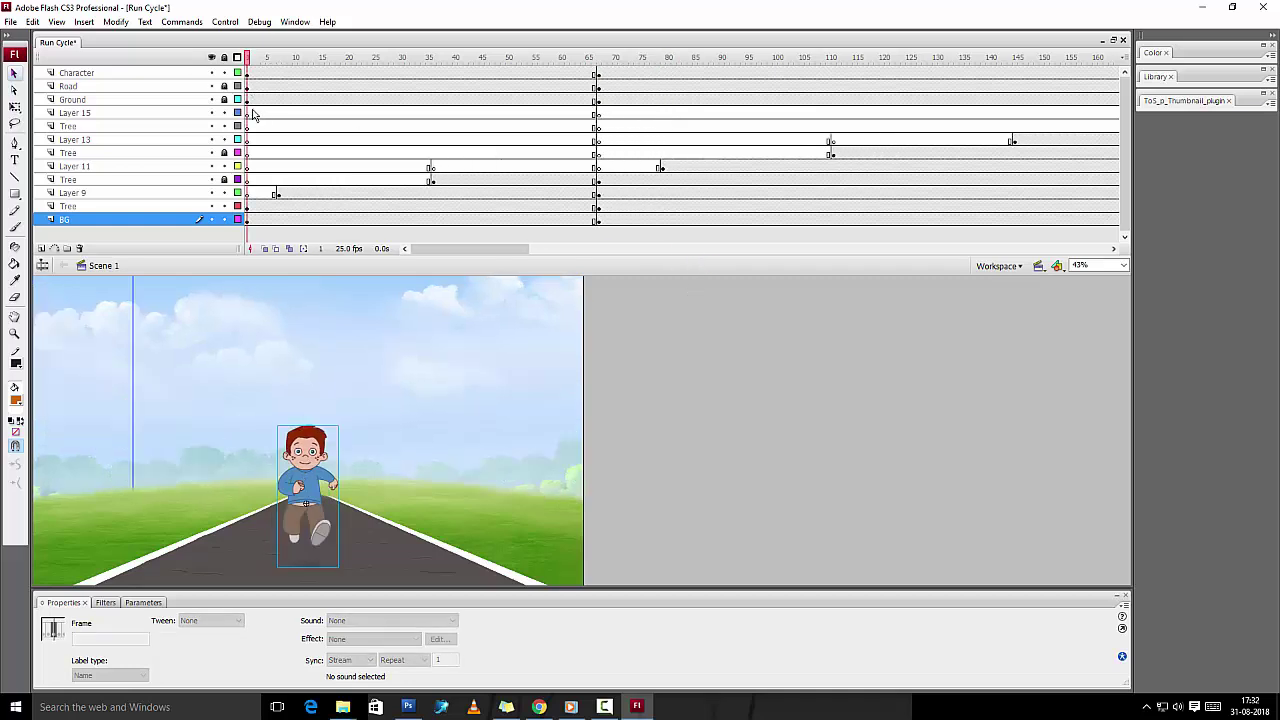
pyautogui.hotkey('shift', 'F5')
pyautogui.hotkey('shift', 'F5')
pyautogui.hotkey('shift', 'F5')
pyautogui.hotkey('shift', 'F5')
pyautogui.hotkey('shift', 'F5')
pyautogui.hotkey('shift', 'F5')
pyautogui.hotkey('shift', 'F5')
pyautogui.hotkey('shift', 'F5')
pyautogui.hotkey('shift', 'F5')
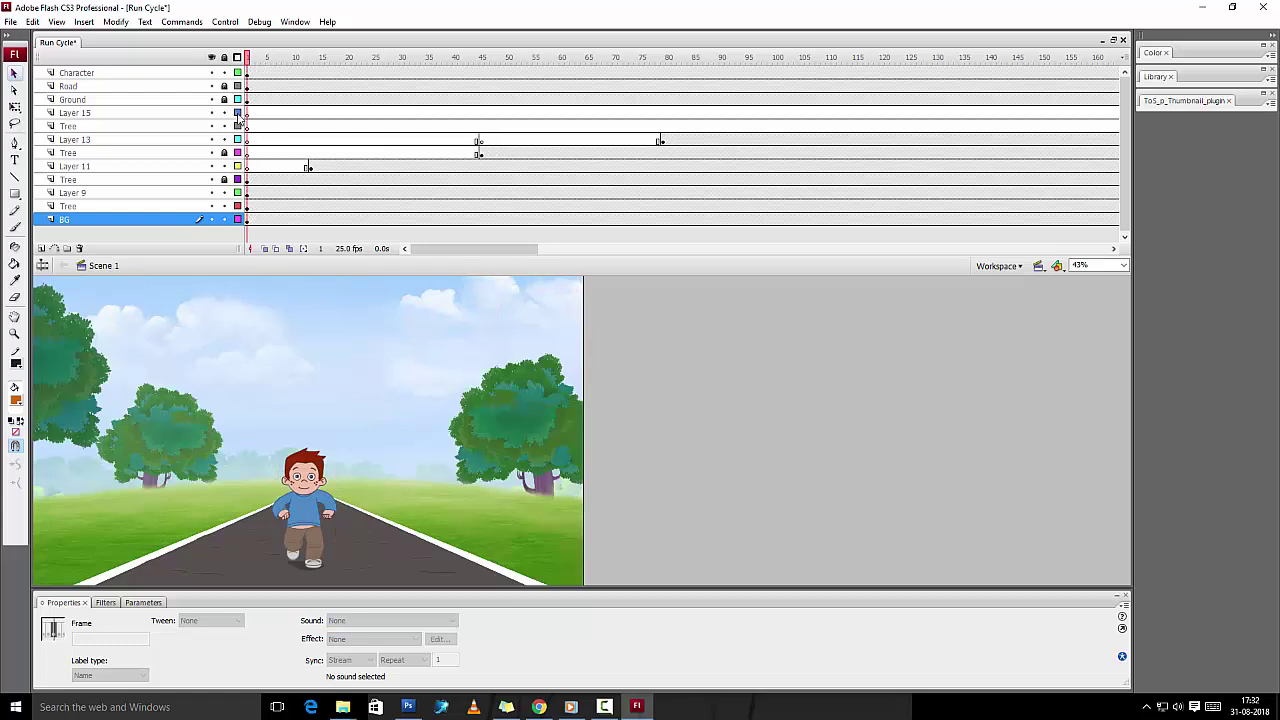
# Collapse the timeline to enlarge the stage and play the finished scene
pyautogui.moveTo(834, 273); pyautogui.dragTo(859, 1)
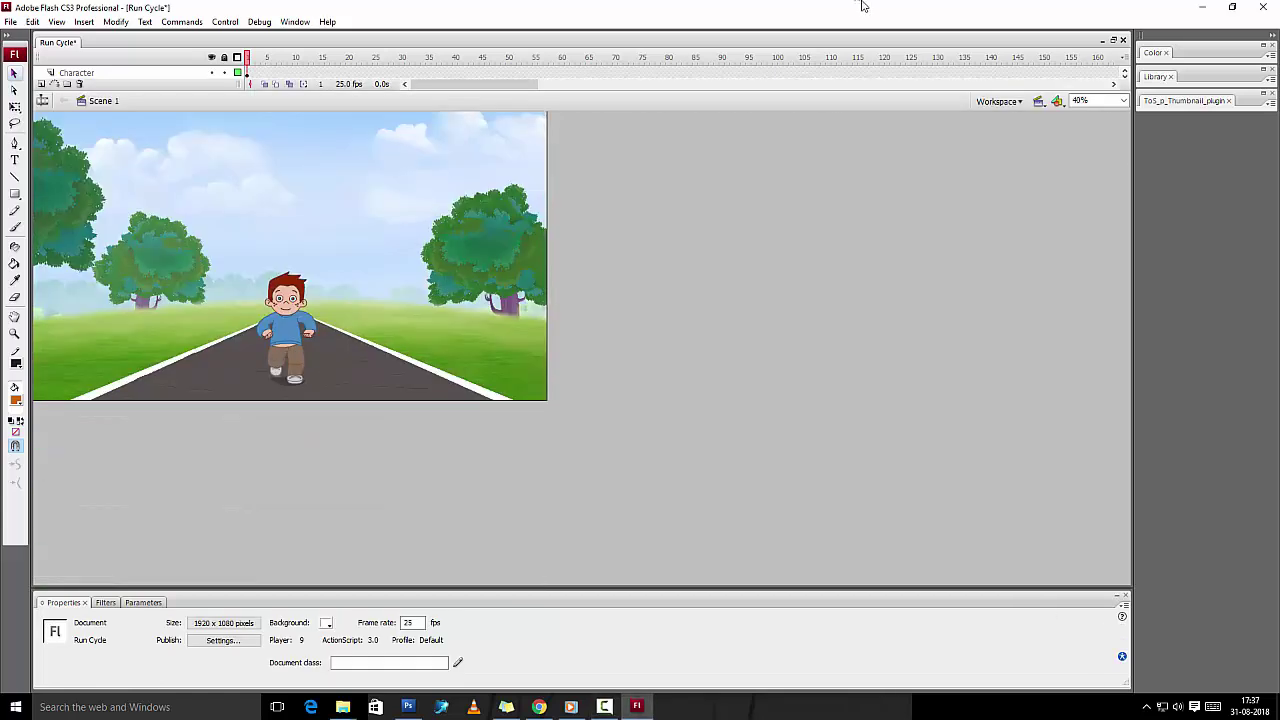
pyautogui.press('Return')
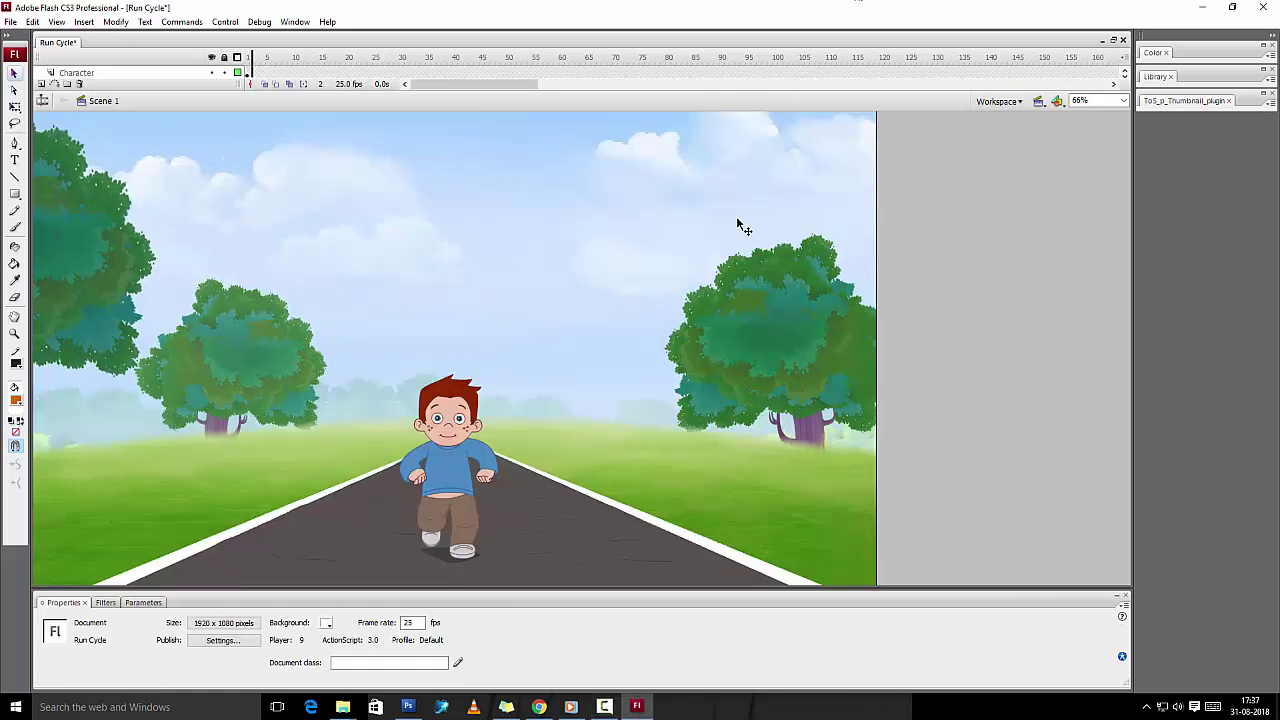